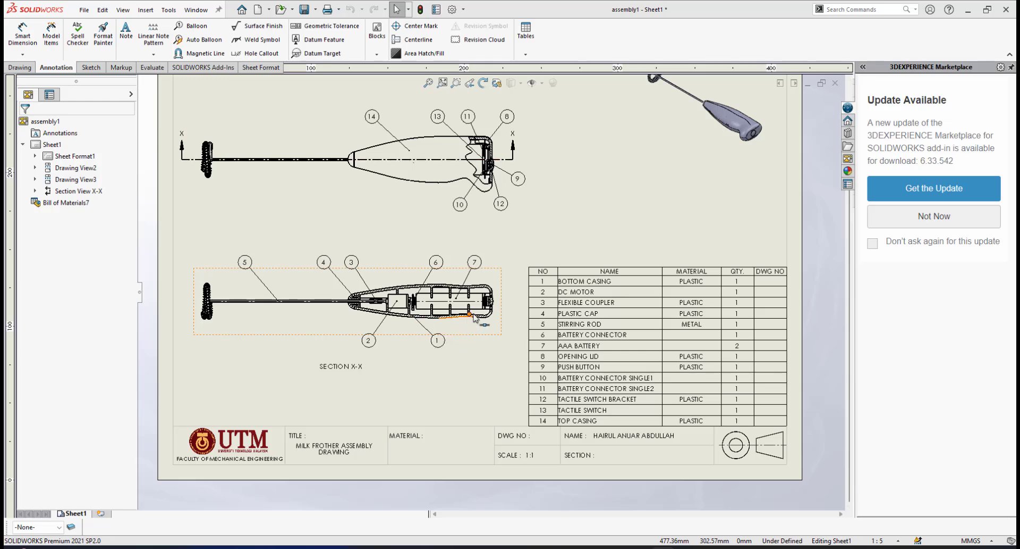
Examine the numbered balloons in the assembly views against the rows of the bill of materials.
scroll(475, 318, up, 3)
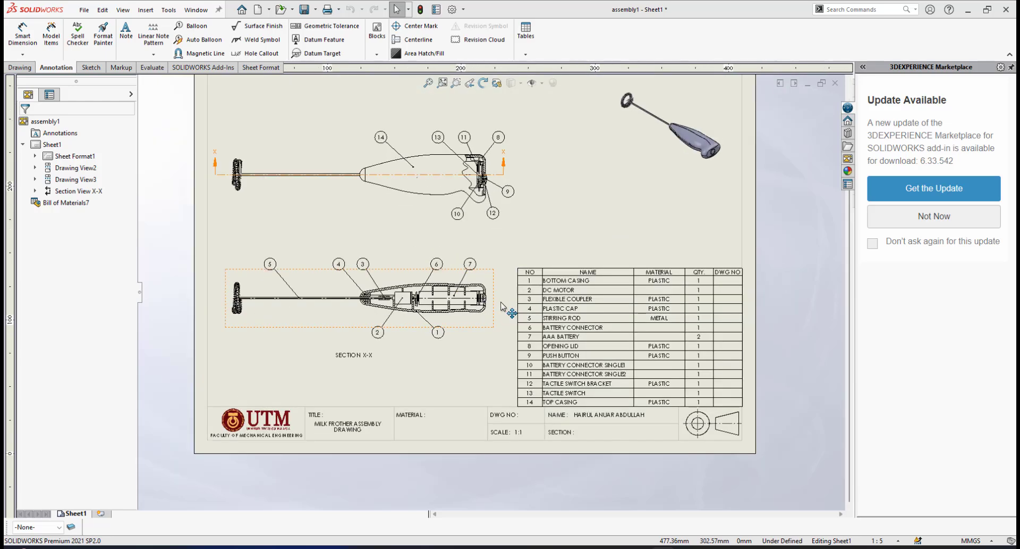
scroll(501, 306, down, 1)
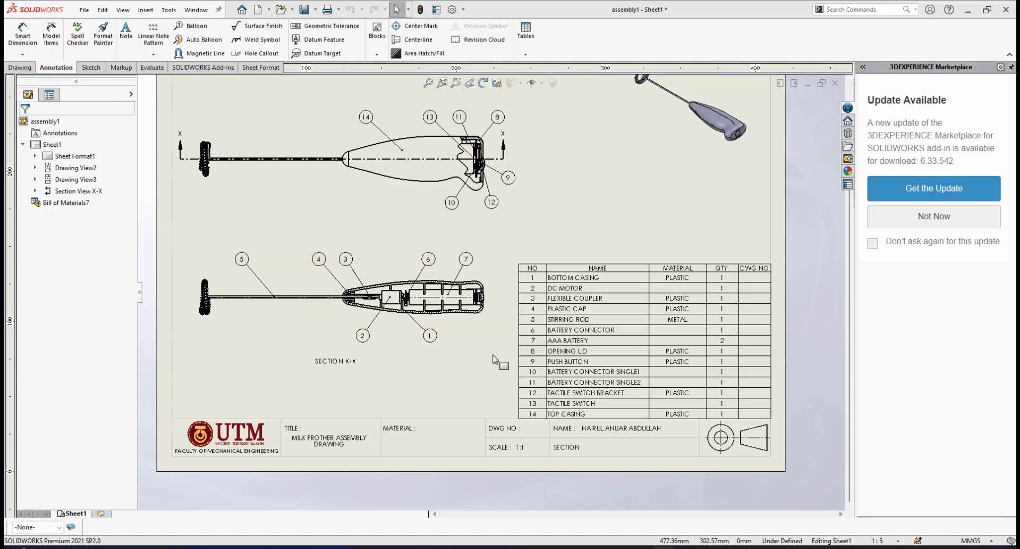
scroll(495, 359, up, 2)
scroll(523, 273, down, 2)
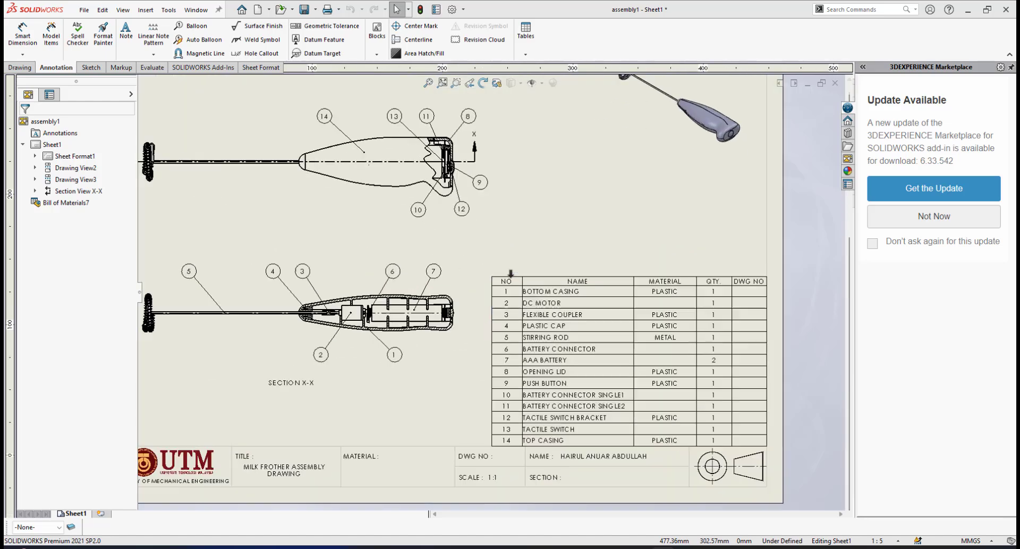
click(511, 273)
scroll(485, 257, down, 2)
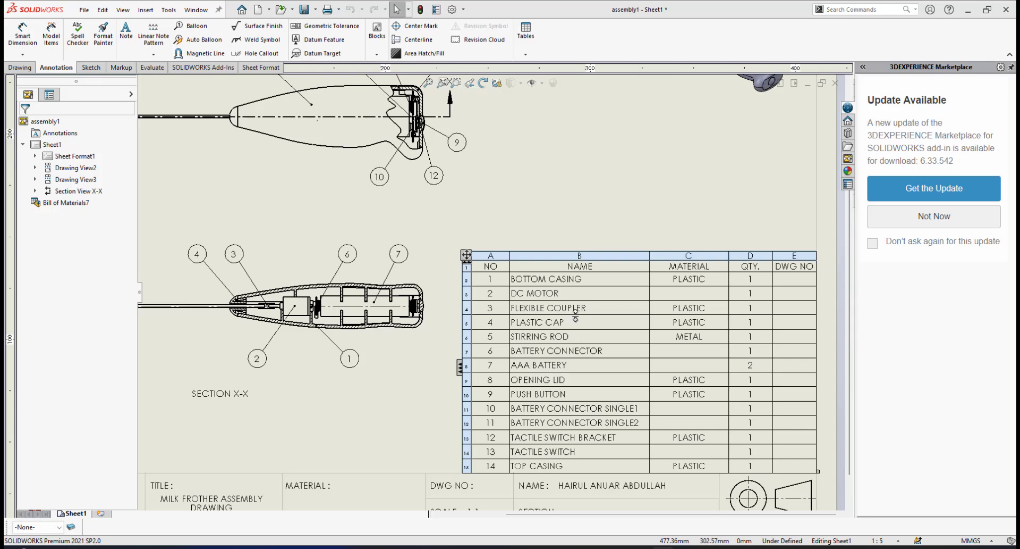
scroll(575, 313, up, 2)
scroll(544, 322, down, 1)
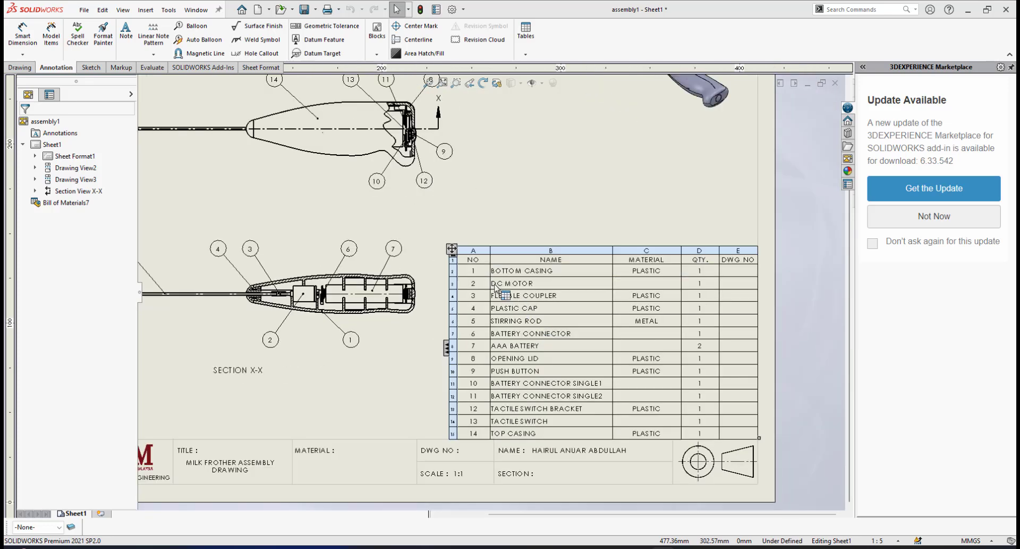
scroll(428, 293, down, 1)
scroll(606, 337, up, 2)
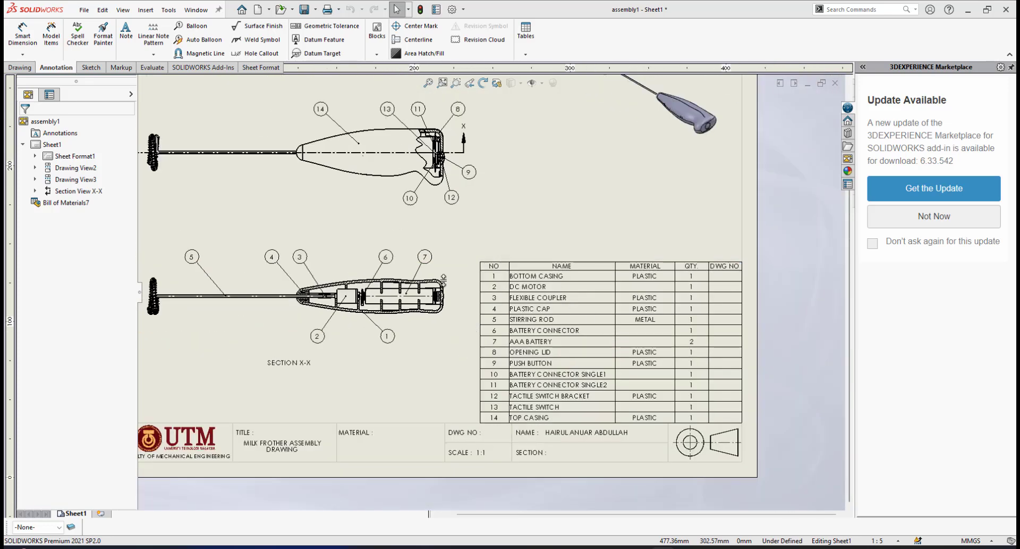
scroll(518, 305, down, 1)
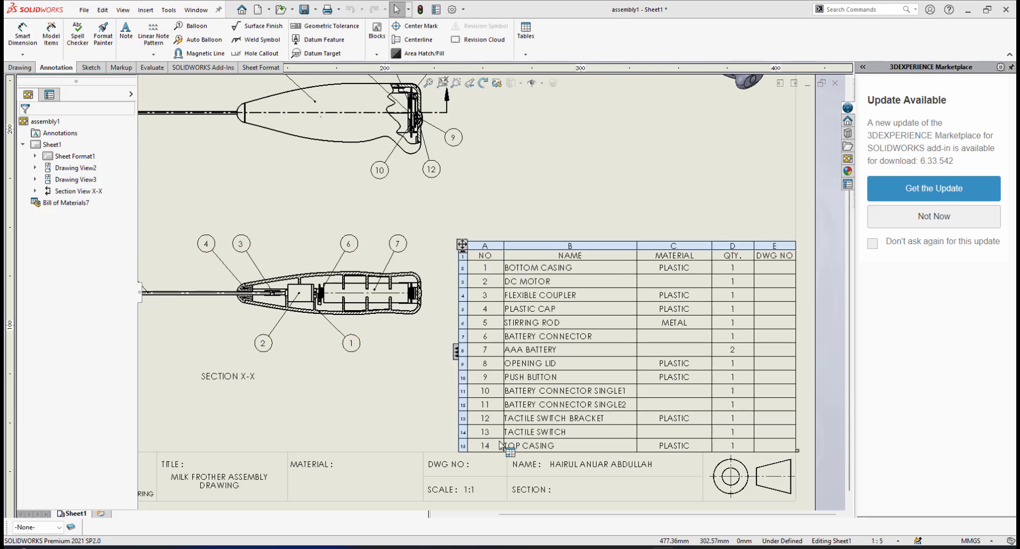
scroll(592, 267, up, 4)
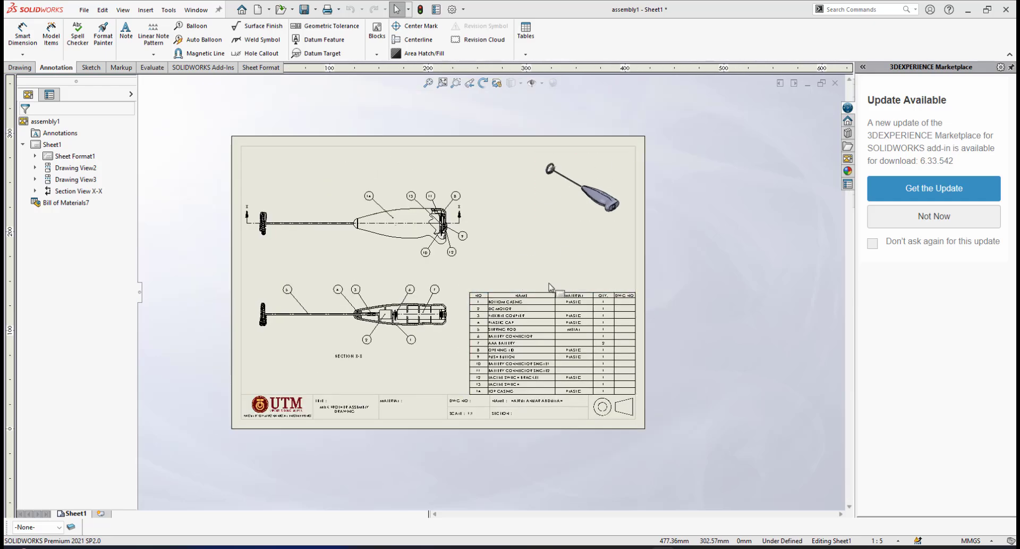
Examine the sheet layout with the bill of materials placed above the isometric view.
click(546, 366)
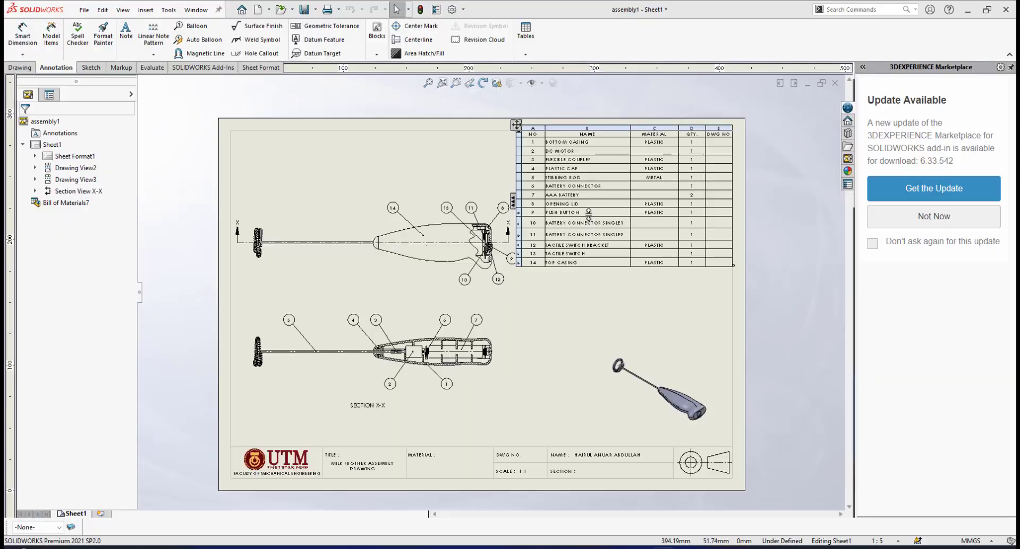
scroll(589, 215, down, 4)
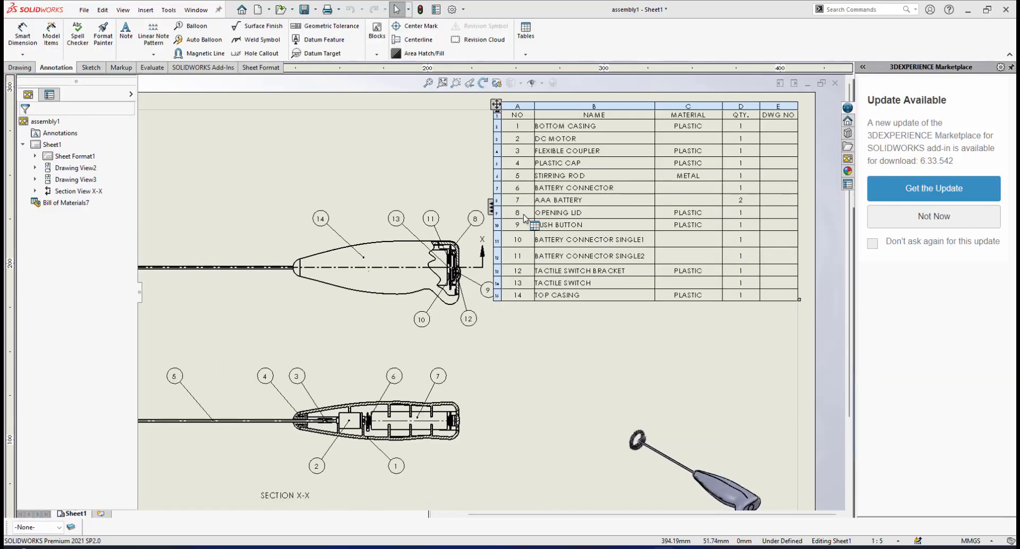
scroll(572, 194, up, 3)
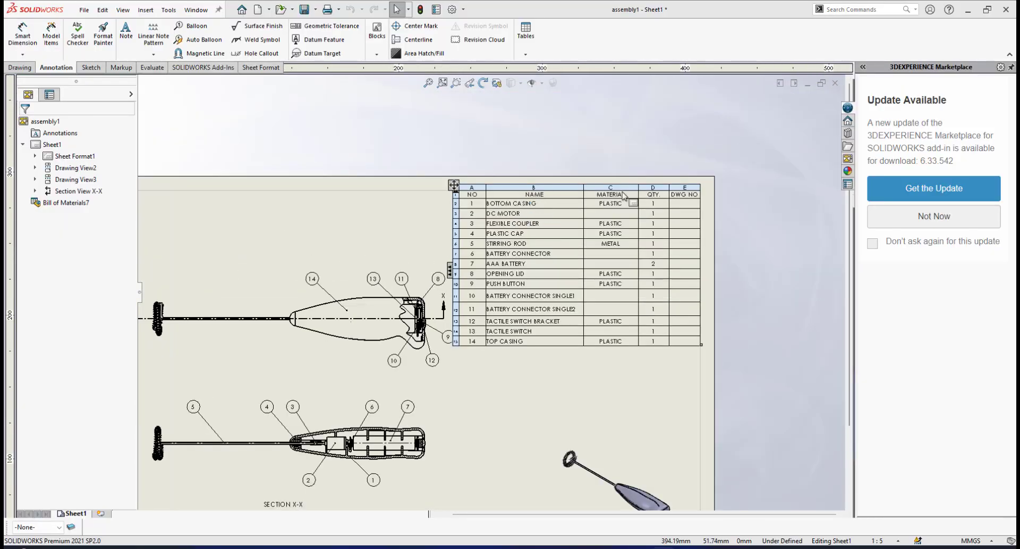
scroll(522, 234, down, 1)
scroll(476, 247, up, 2)
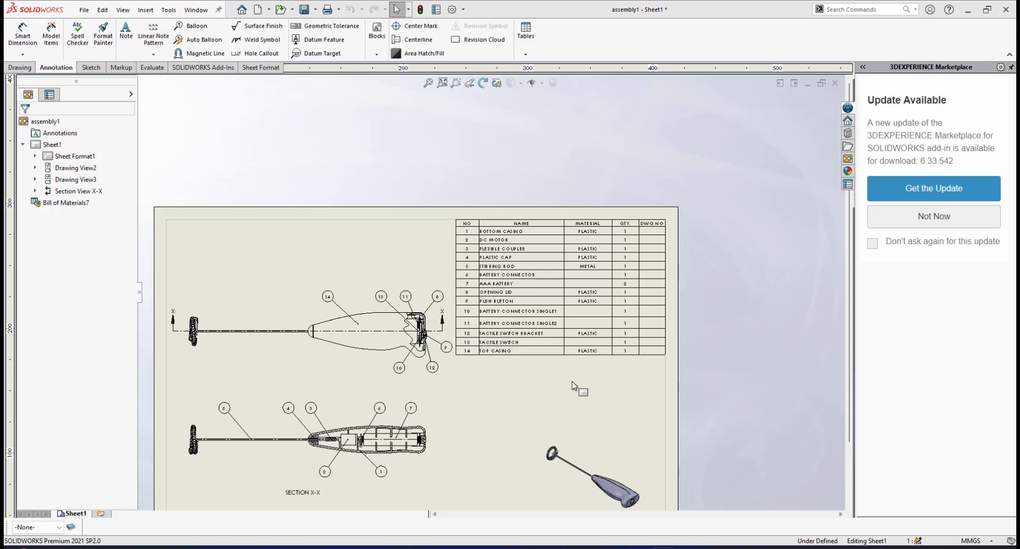
scroll(574, 390, up, 1)
scroll(532, 388, down, 1)
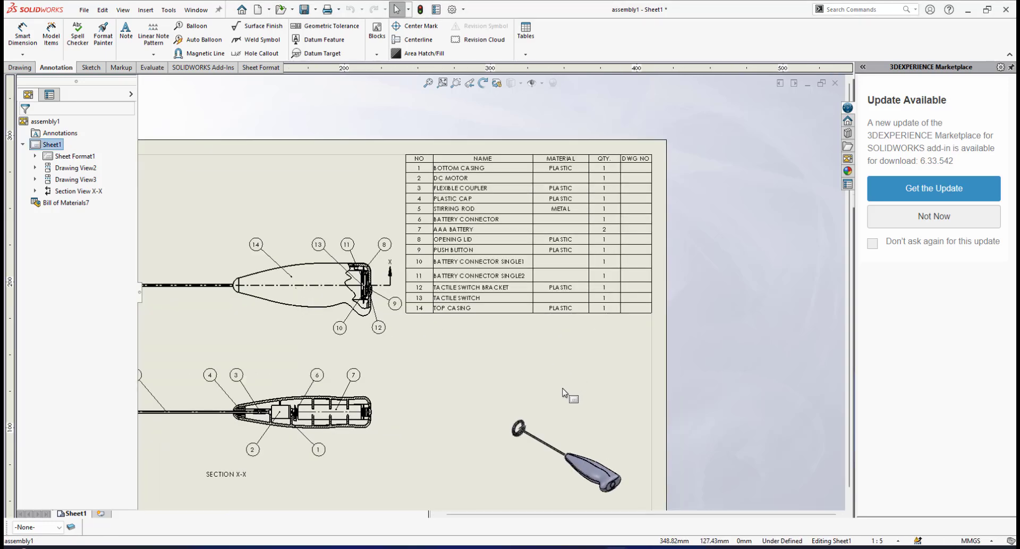
scroll(511, 387, up, 1)
scroll(521, 383, down, 2)
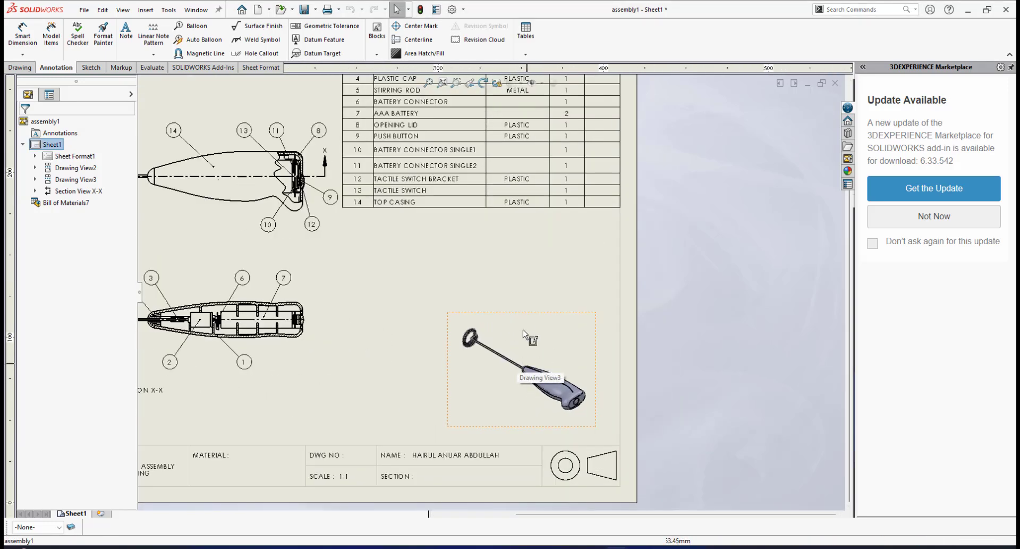
scroll(532, 345, up, 4)
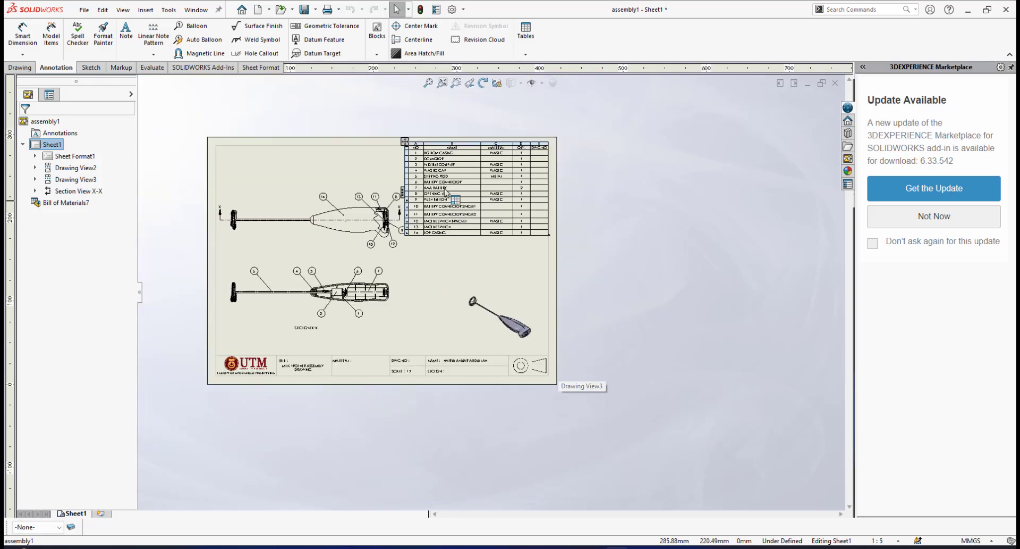
Narrow the NO and NAME columns of the bill of materials to fit their text.
scroll(434, 187, down, 6)
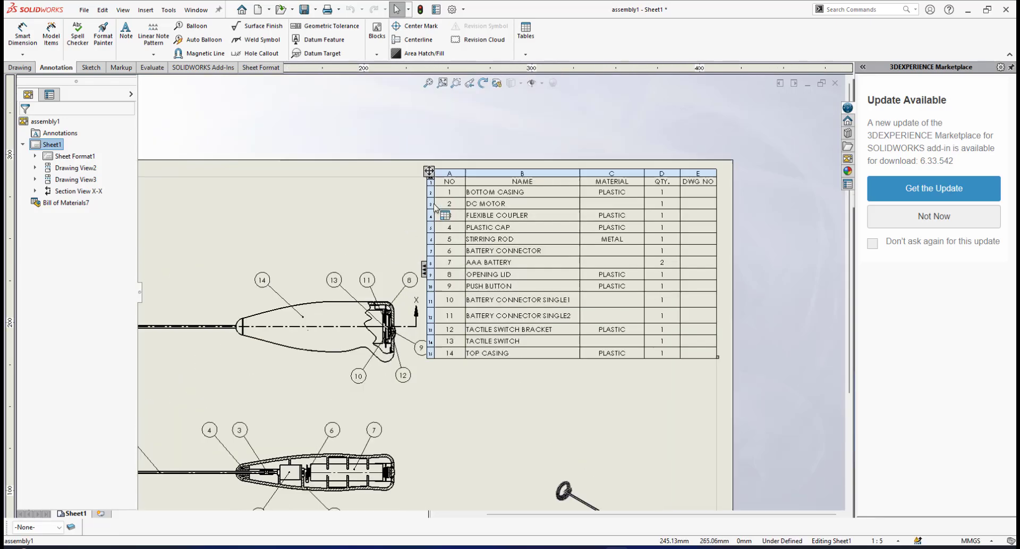
scroll(494, 242, down, 3)
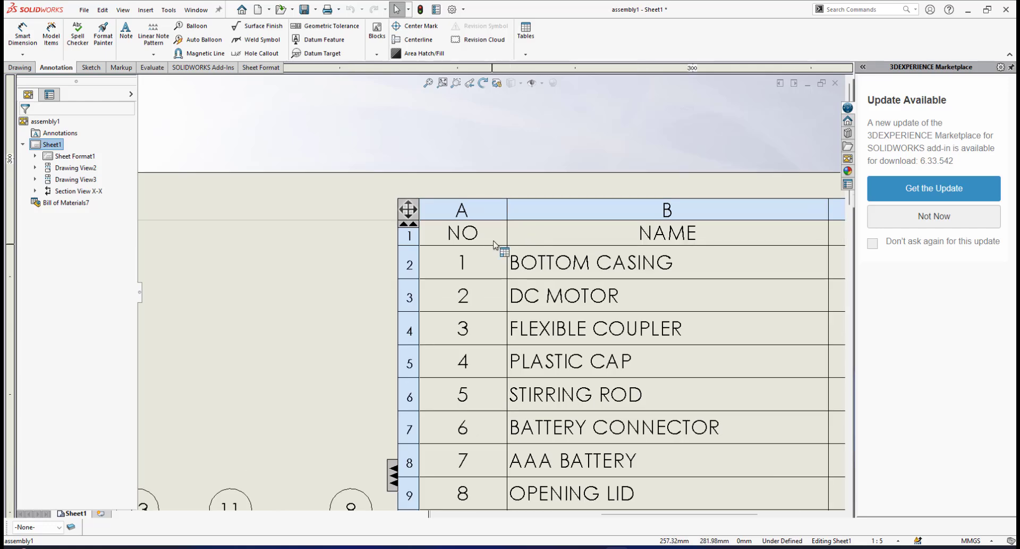
click(507, 232)
drag(494, 231, 467, 231)
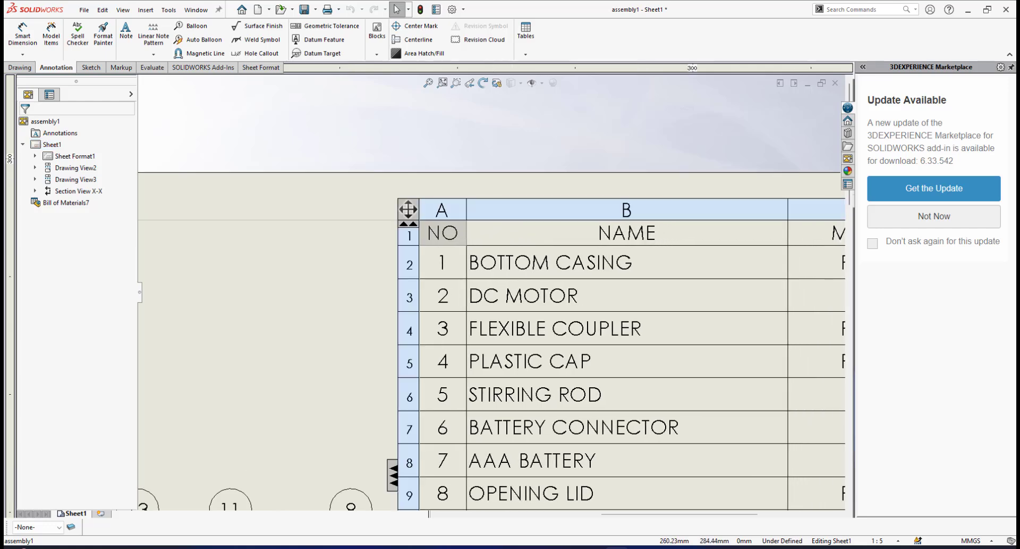
scroll(616, 315, up, 5)
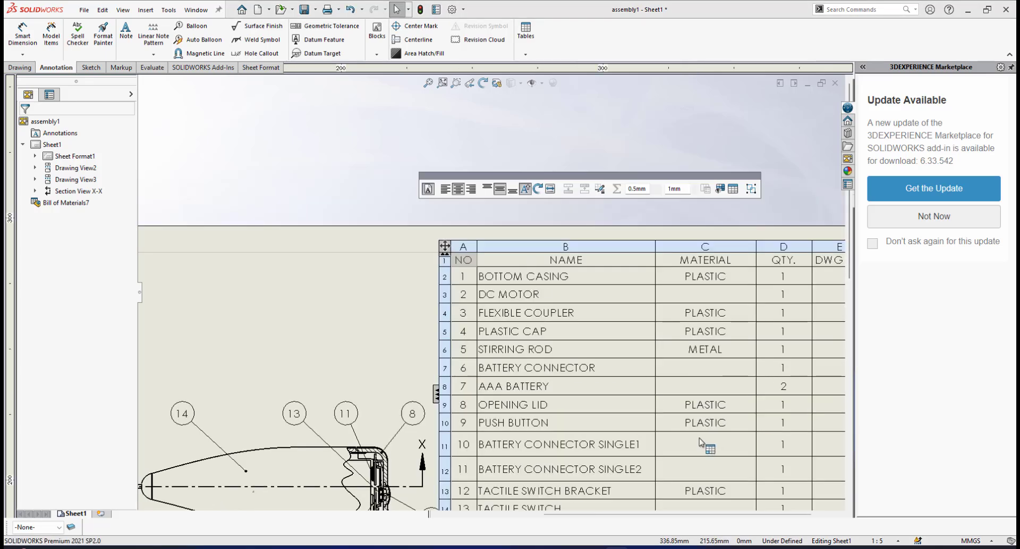
scroll(616, 315, down, 1)
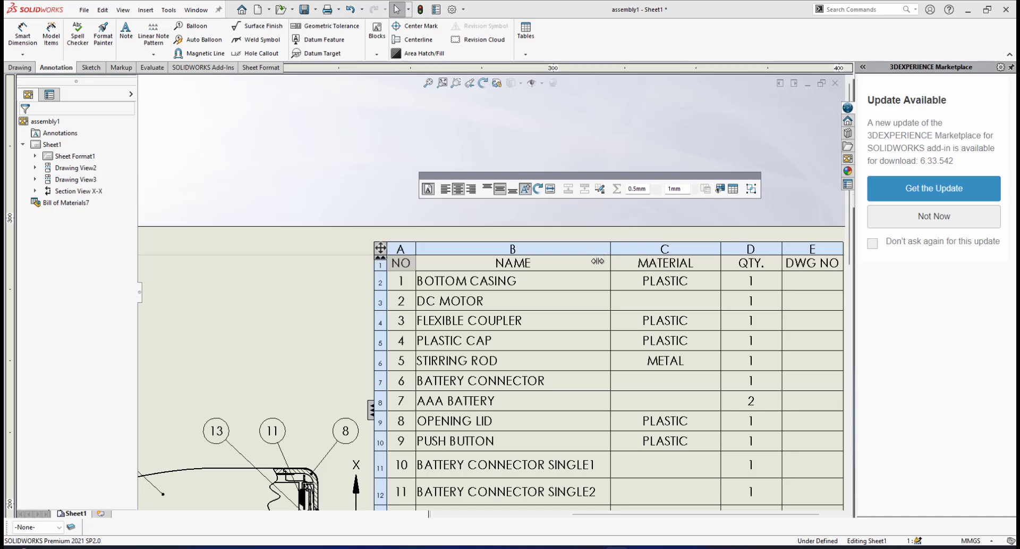
mouse_move(611, 263)
mouse_down()
mouse_move(594, 264)
mouse_move(619, 272)
mouse_move(602, 273)
mouse_up()
Narrow the MATERIAL and QTY. columns of the bill of materials to fit their contents.
scroll(623, 291, up, 8)
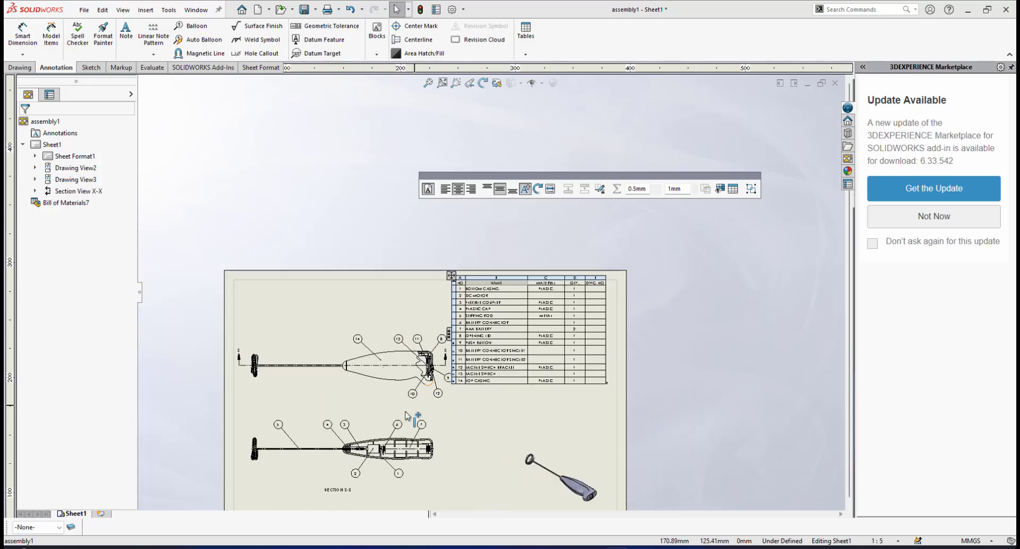
scroll(495, 358, up, 1)
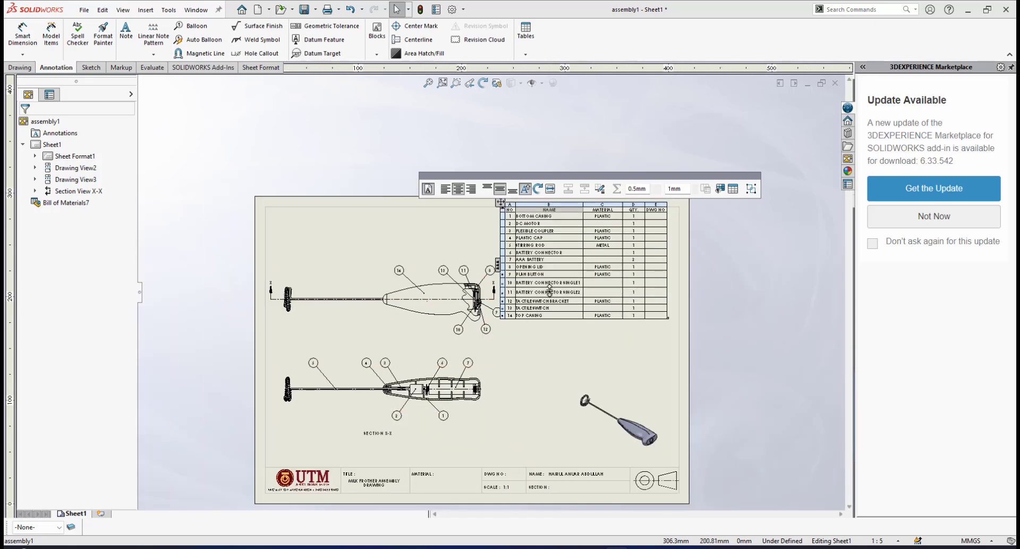
scroll(550, 287, down, 5)
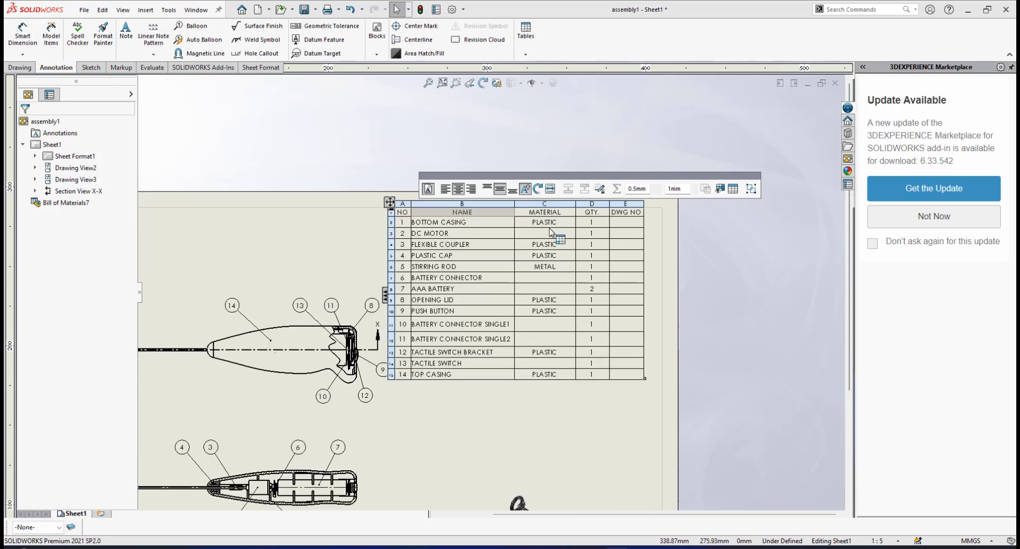
scroll(551, 232, down, 2)
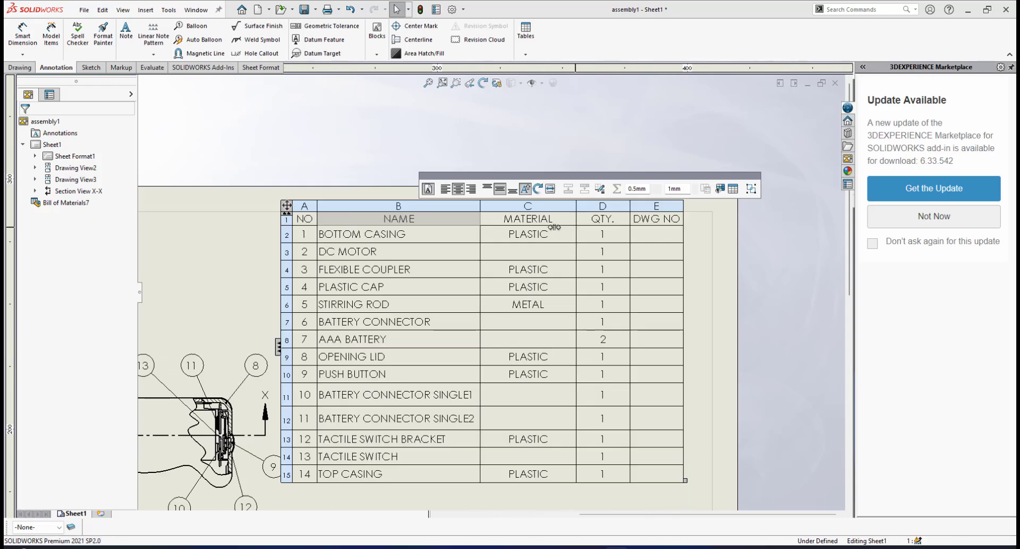
drag(548, 229, 542, 234)
click(586, 238)
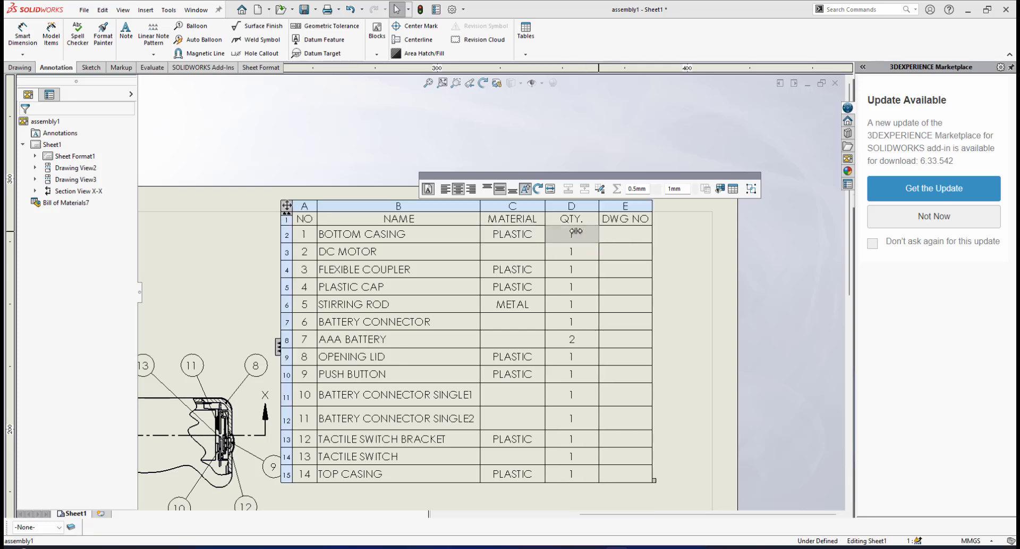
drag(565, 231, 558, 231)
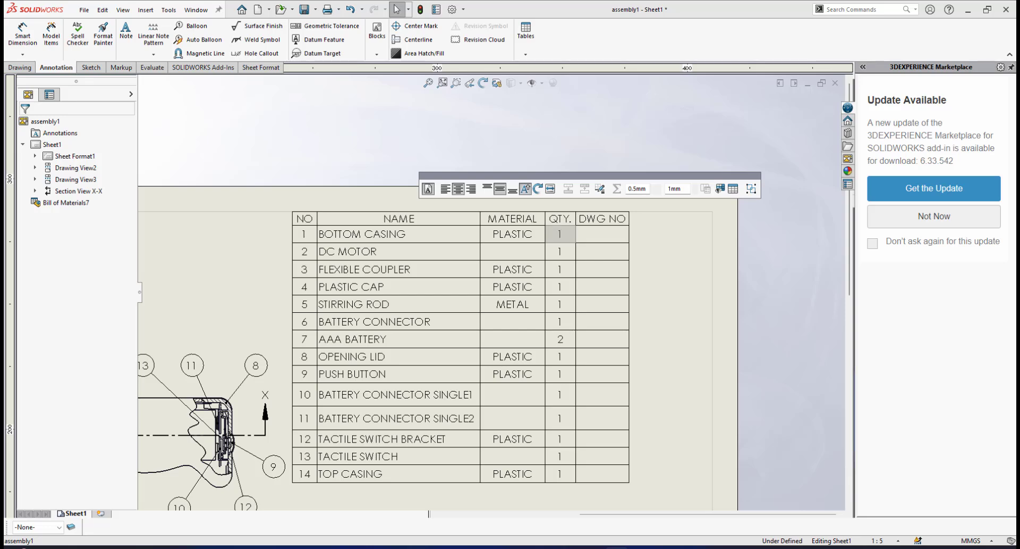
Move the bill of materials so its upper right corner meets the corner of the sheet's inner border.
click(399, 253)
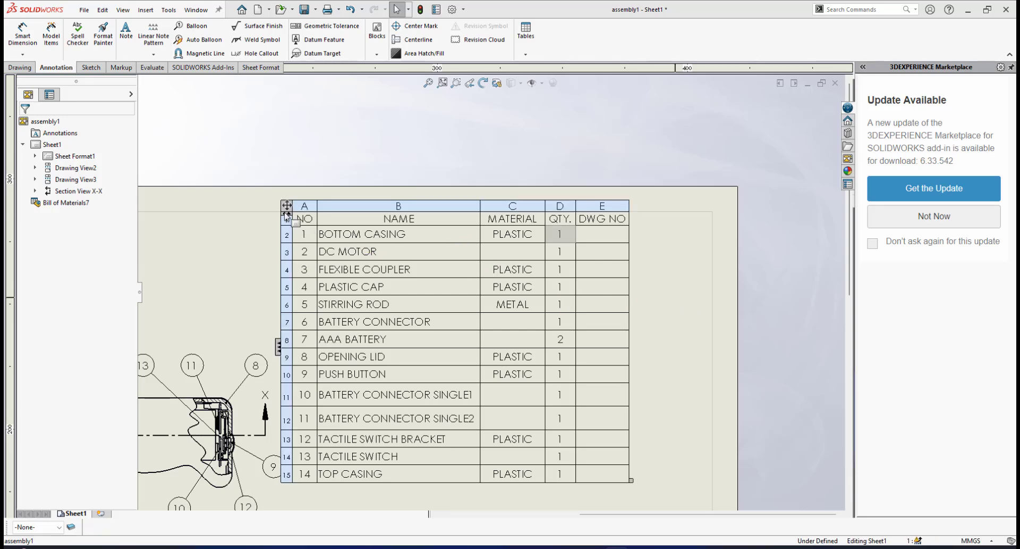
drag(308, 213, 392, 214)
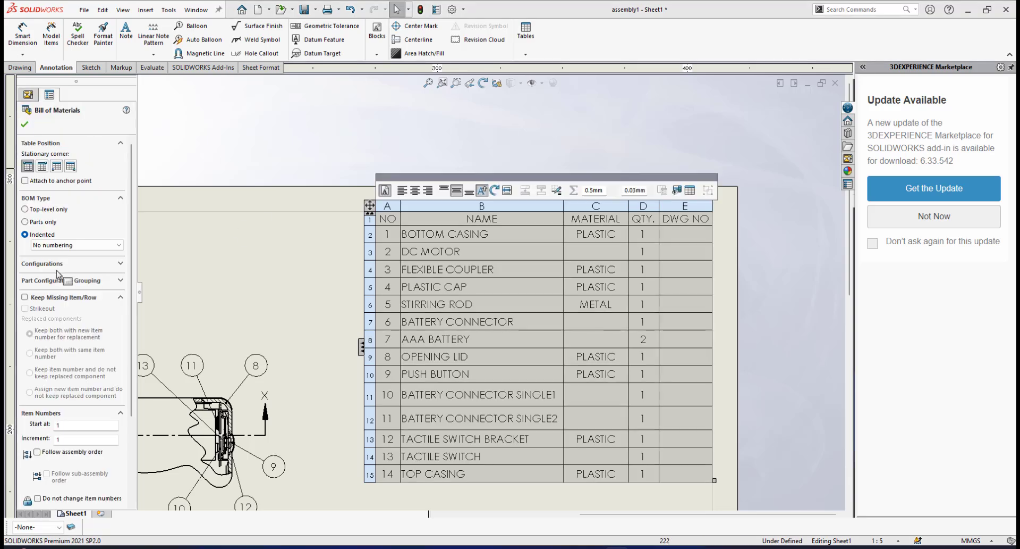
click(274, 276)
scroll(500, 266, up, 5)
scroll(494, 337, down, 4)
scroll(495, 259, up, 4)
scroll(473, 214, down, 4)
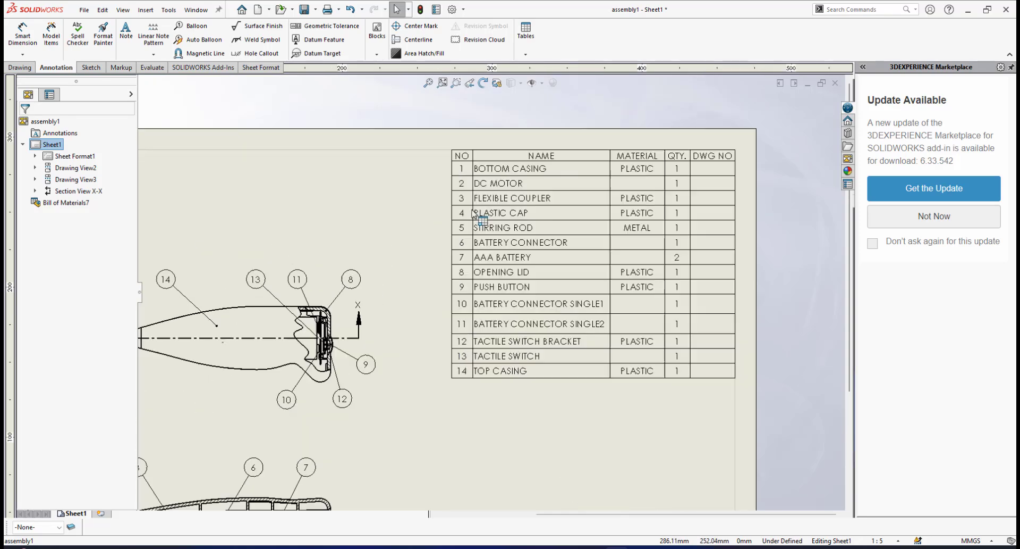
Select all rows of the bill of materials, including the header, and set their row height to 7.
click(473, 213)
scroll(461, 184, down, 2)
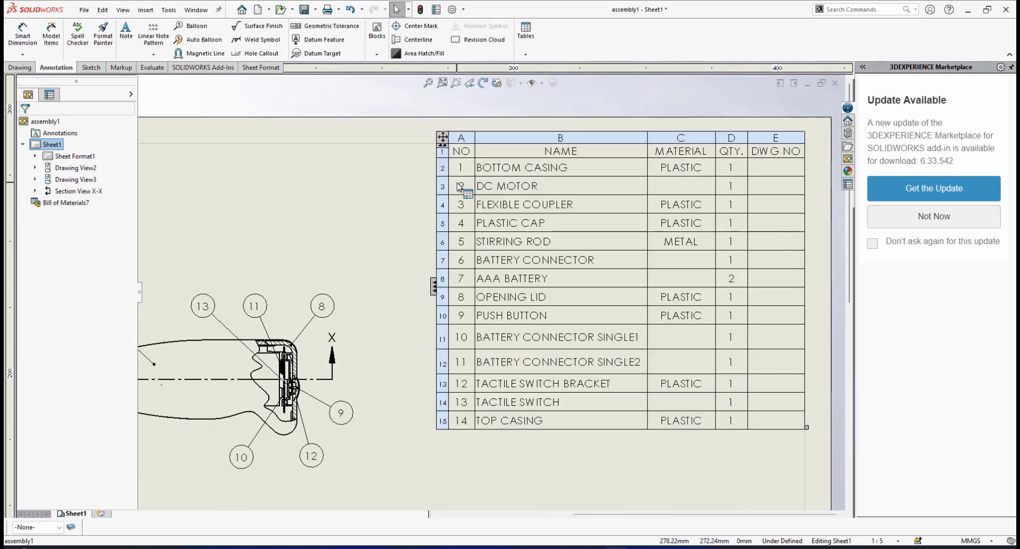
click(439, 153)
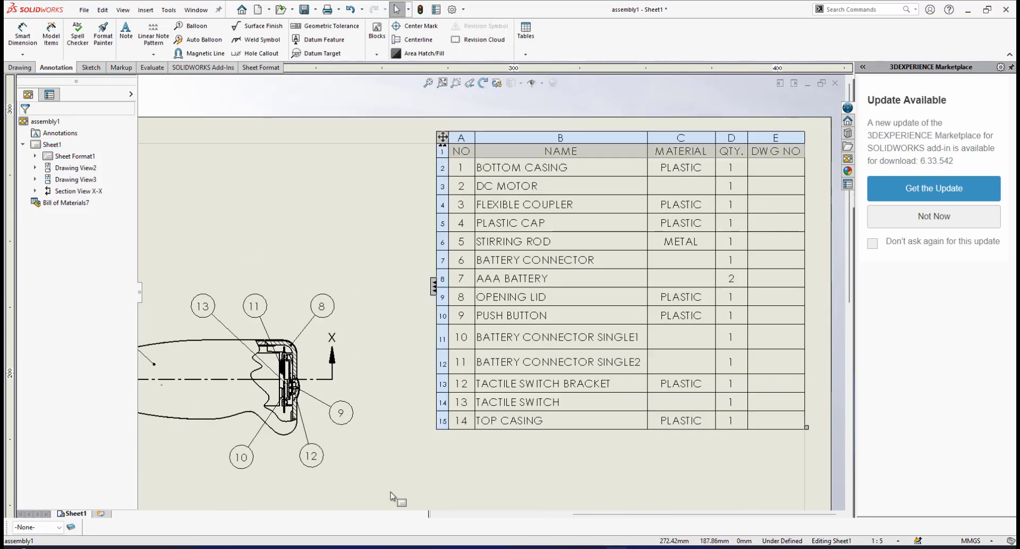
shift+click(442, 422)
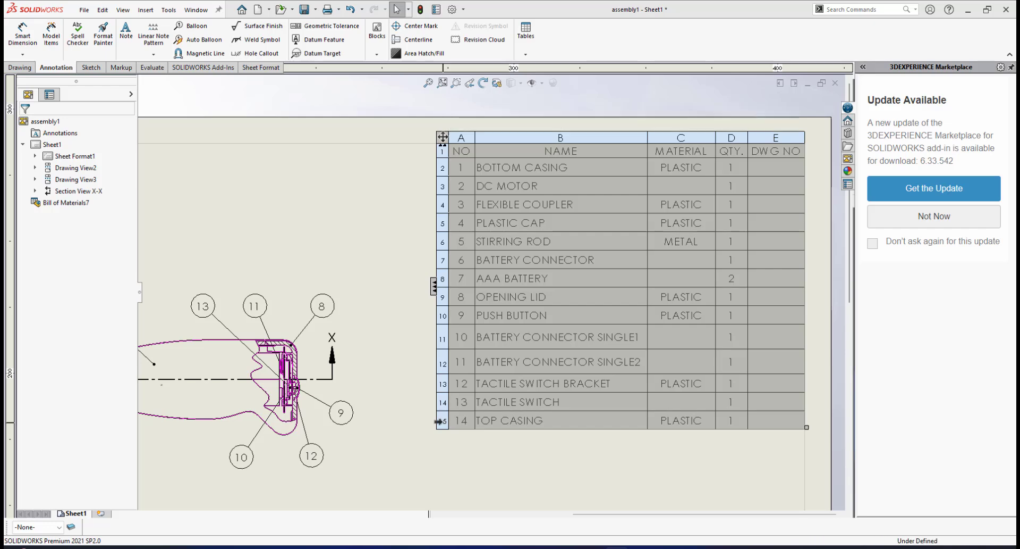
right_click(440, 421)
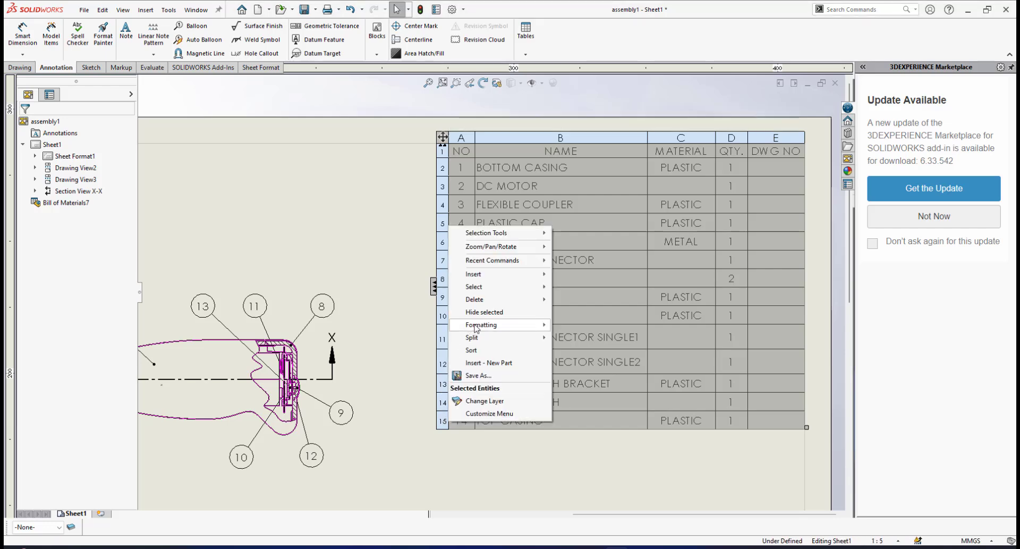
mouse_move(477, 328)
click(583, 350)
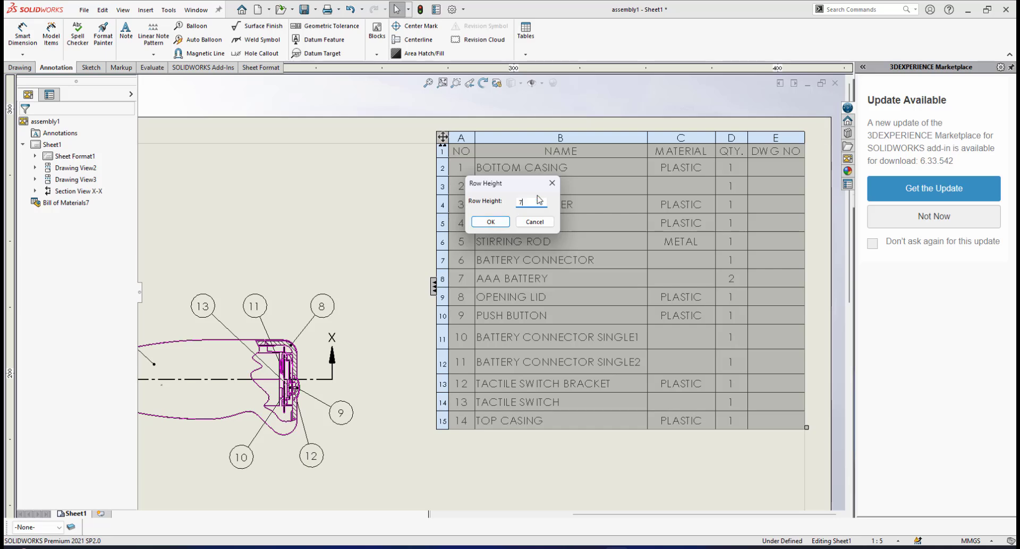
text(7)
key(Return)
click(579, 475)
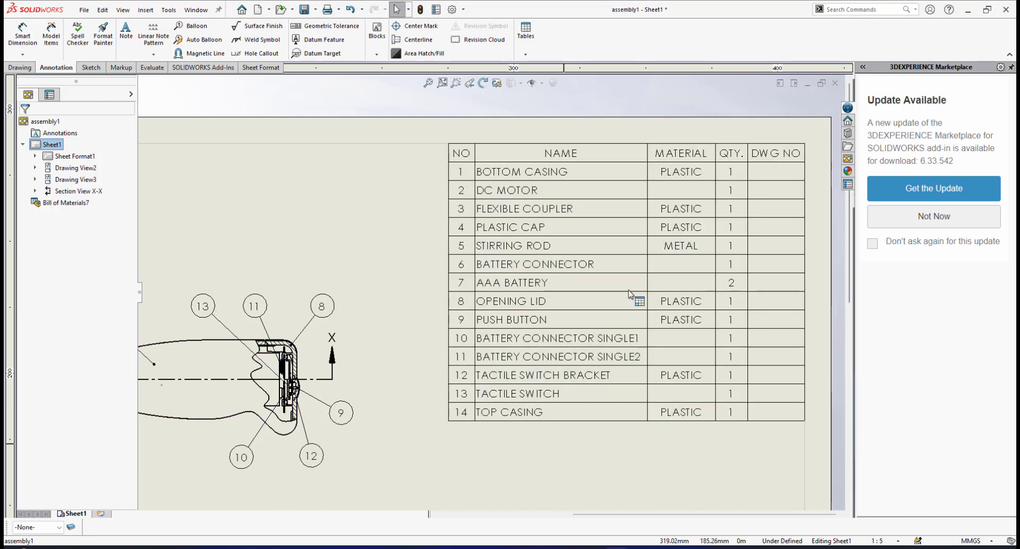
Set the isometric view's display style to Hidden Lines Removed and save the drawing.
click(460, 185)
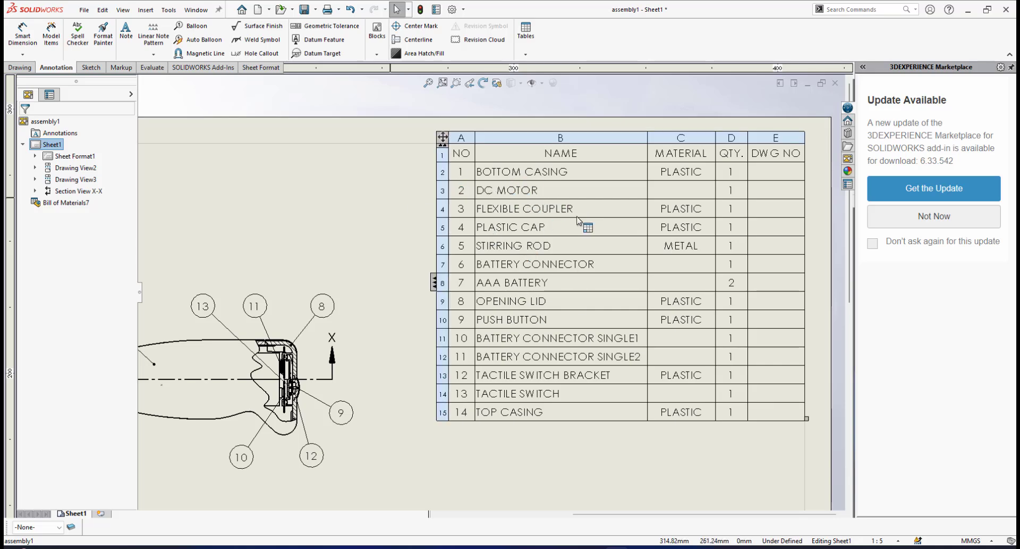
scroll(519, 390, up, 5)
scroll(554, 403, down, 3)
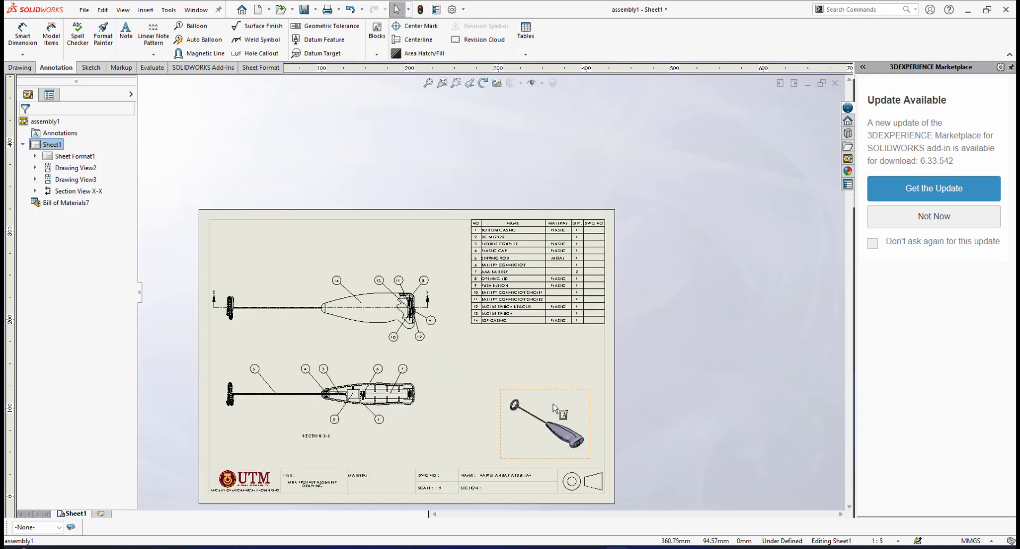
scroll(564, 425, down, 1)
click(565, 372)
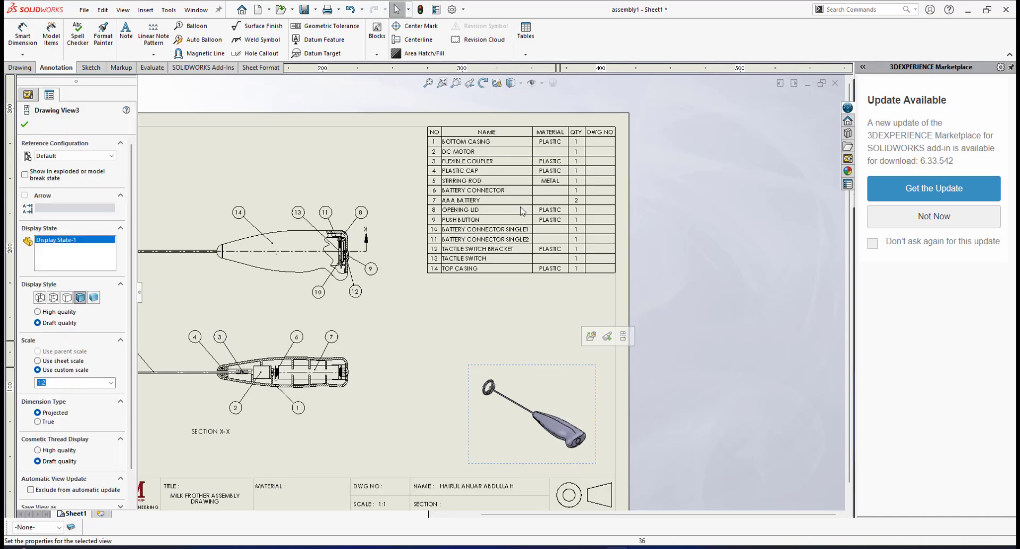
click(521, 85)
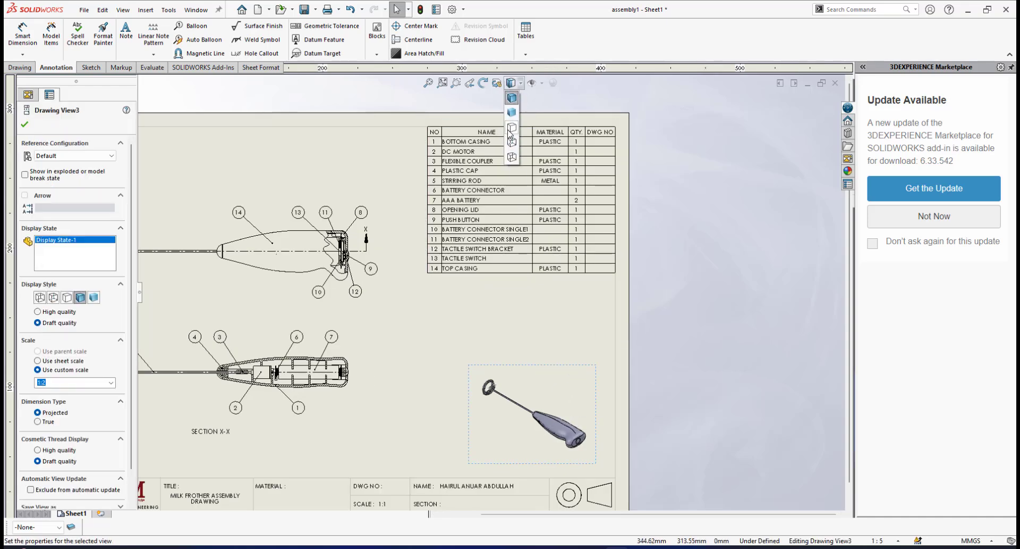
click(508, 129)
scroll(367, 306, up, 3)
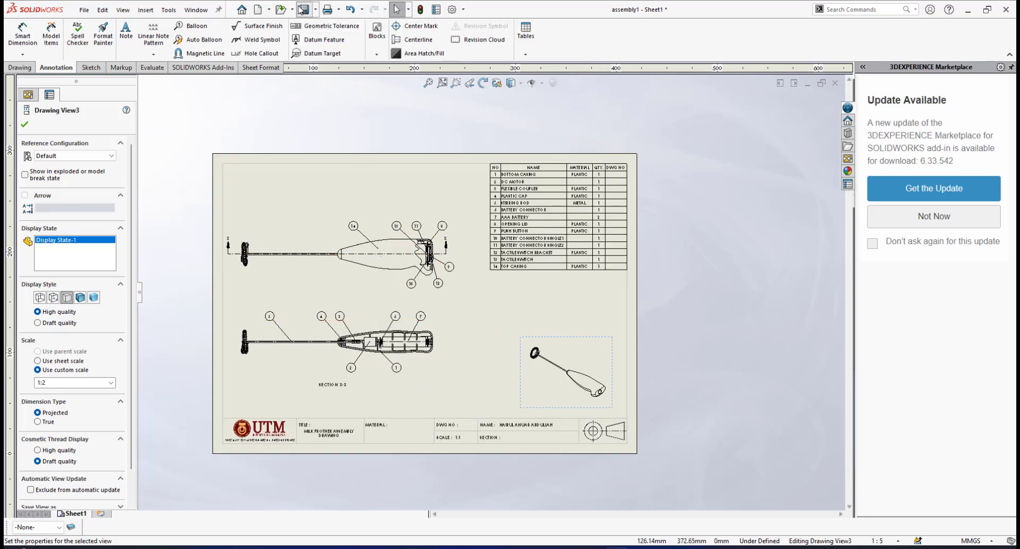
click(303, 9)
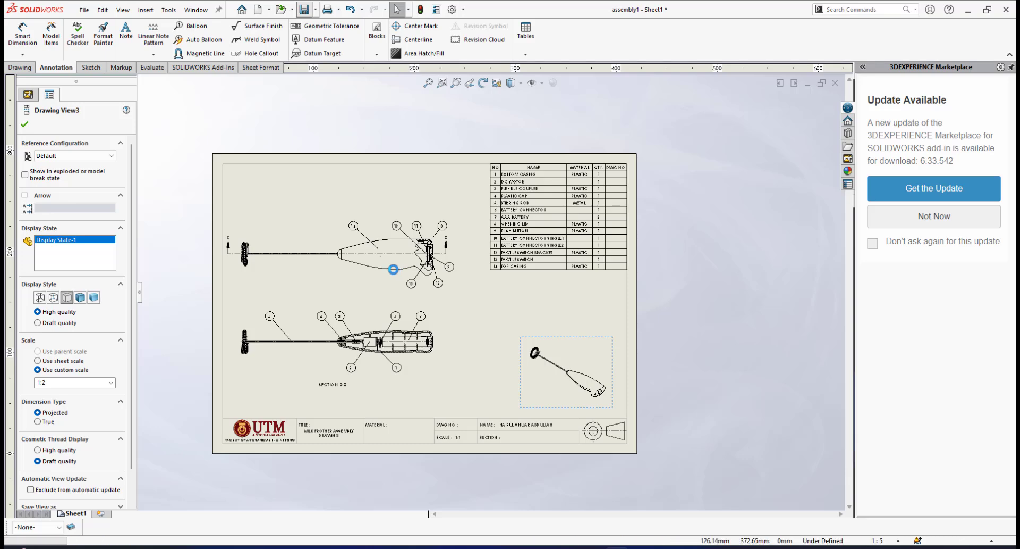
Examine the part balloons and component details in the upper view and Section X-X.
scroll(319, 287, down, 5)
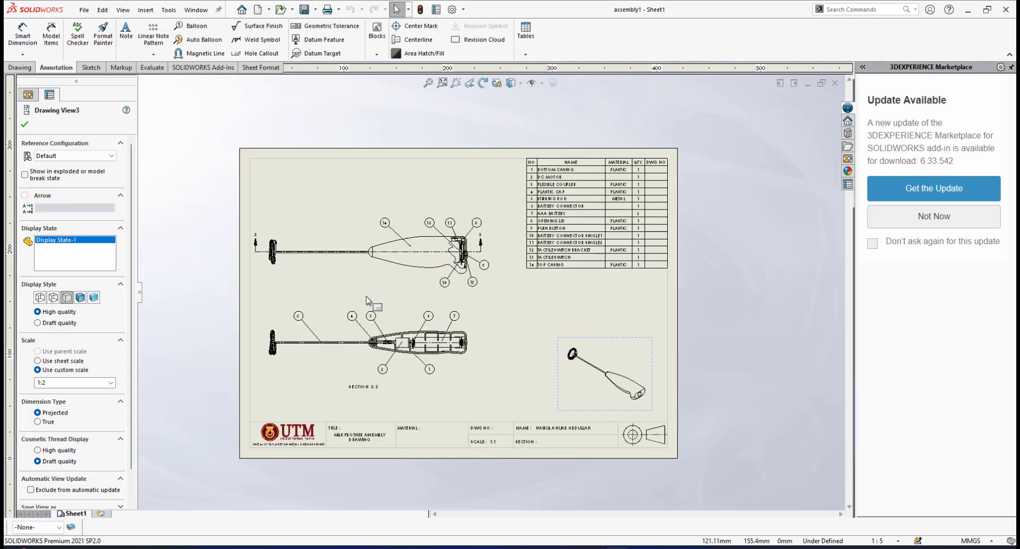
scroll(447, 273, up, 3)
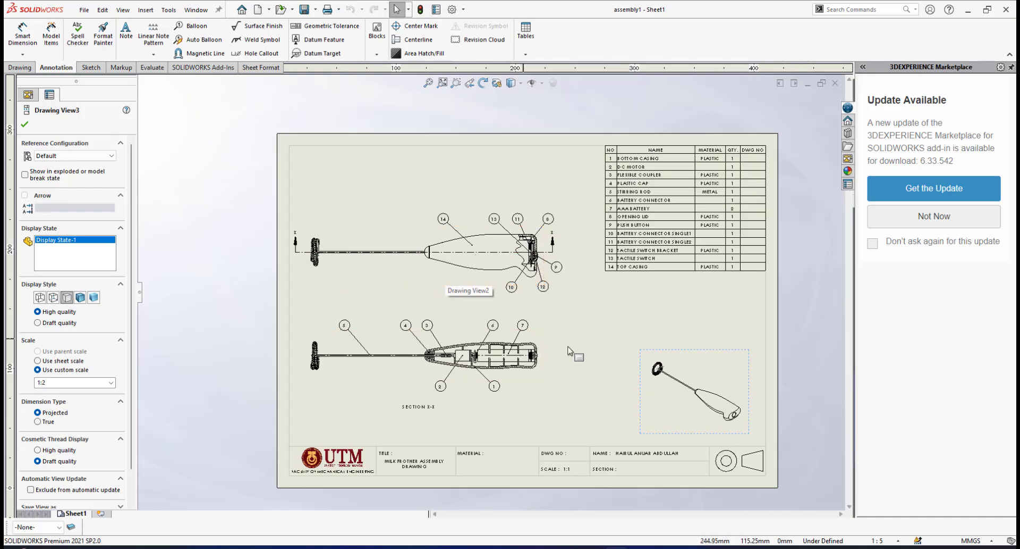
scroll(468, 287, down, 2)
scroll(511, 288, down, 2)
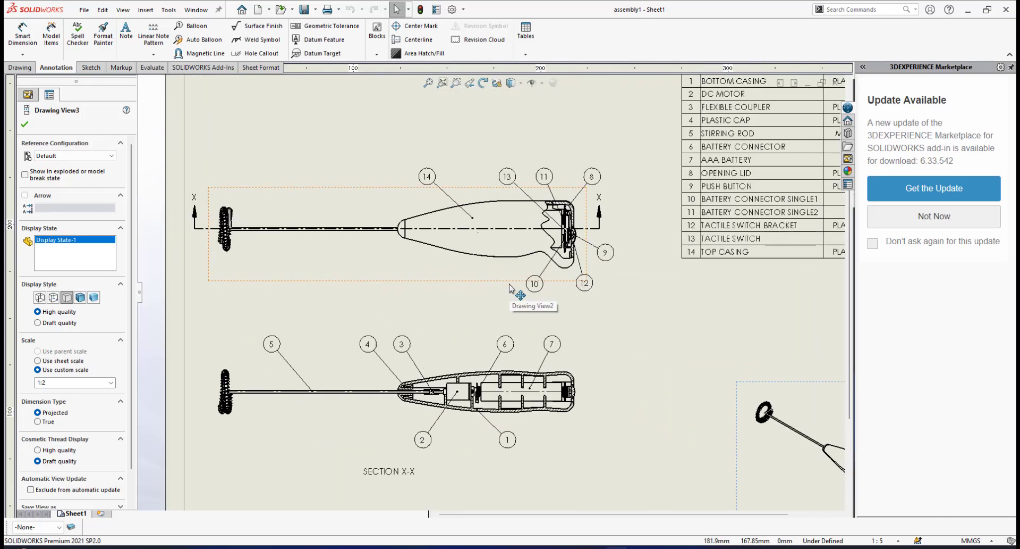
scroll(509, 288, up, 3)
scroll(505, 288, down, 4)
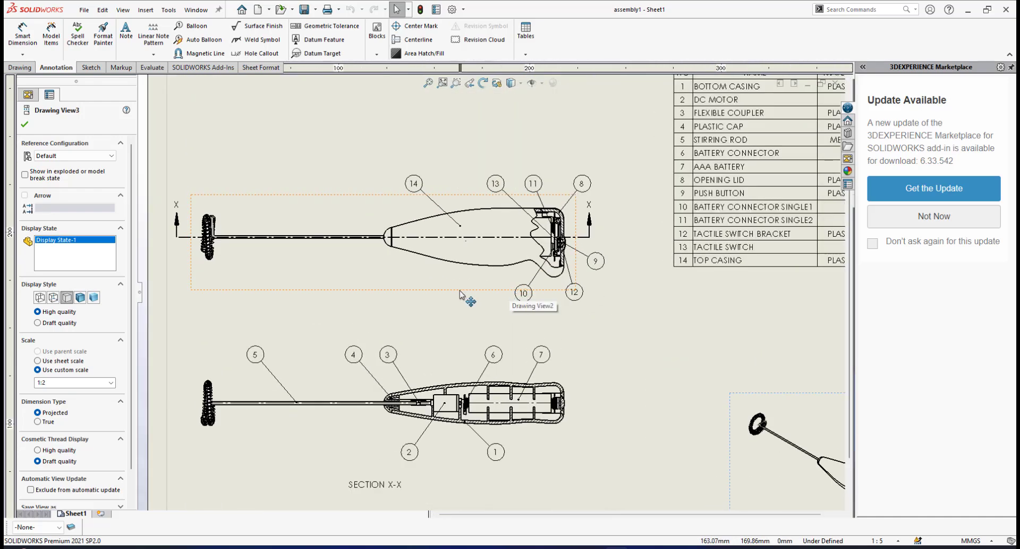
scroll(460, 296, up, 1)
scroll(461, 295, up, 3)
scroll(457, 297, down, 4)
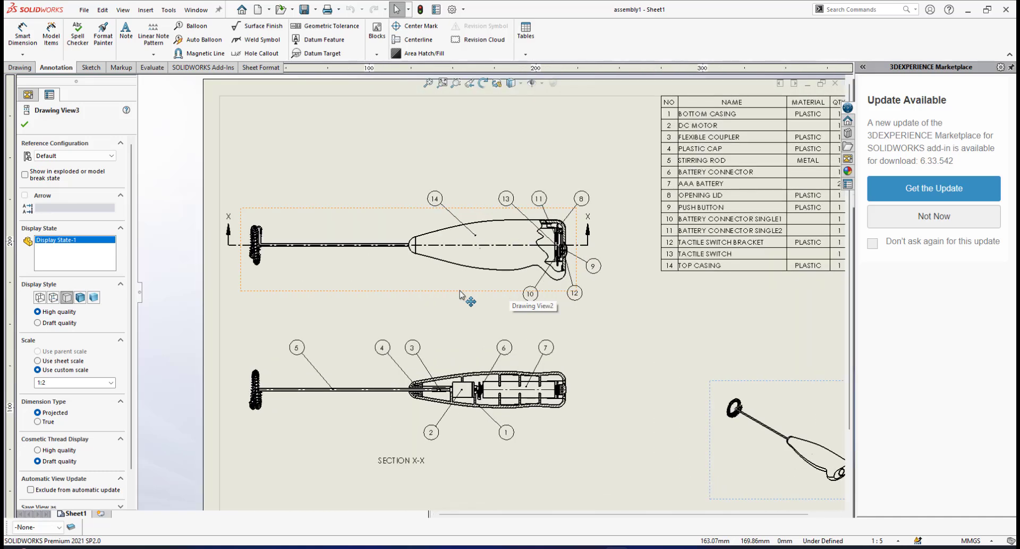
scroll(407, 309, up, 1)
scroll(408, 309, down, 1)
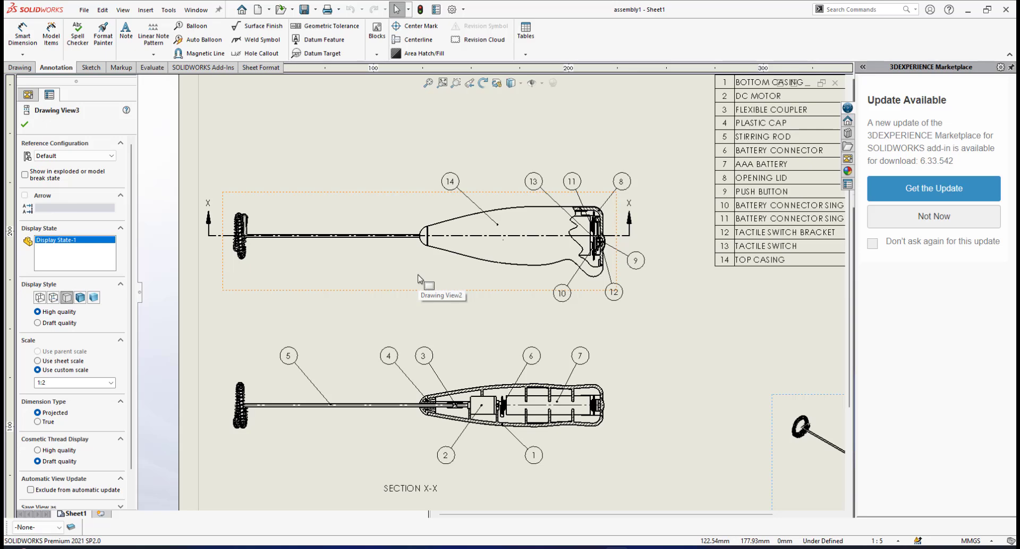
scroll(562, 304, down, 1)
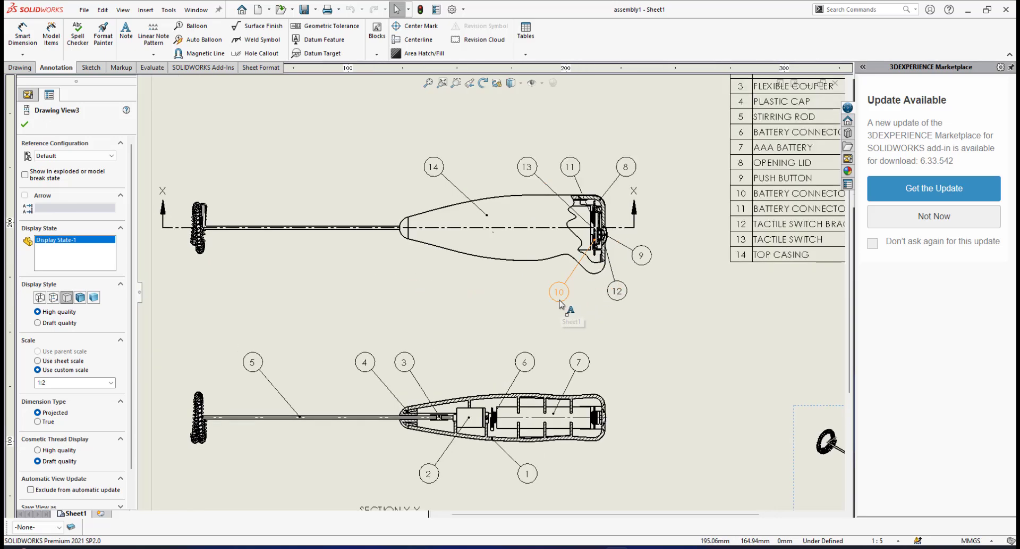
scroll(563, 284, up, 3)
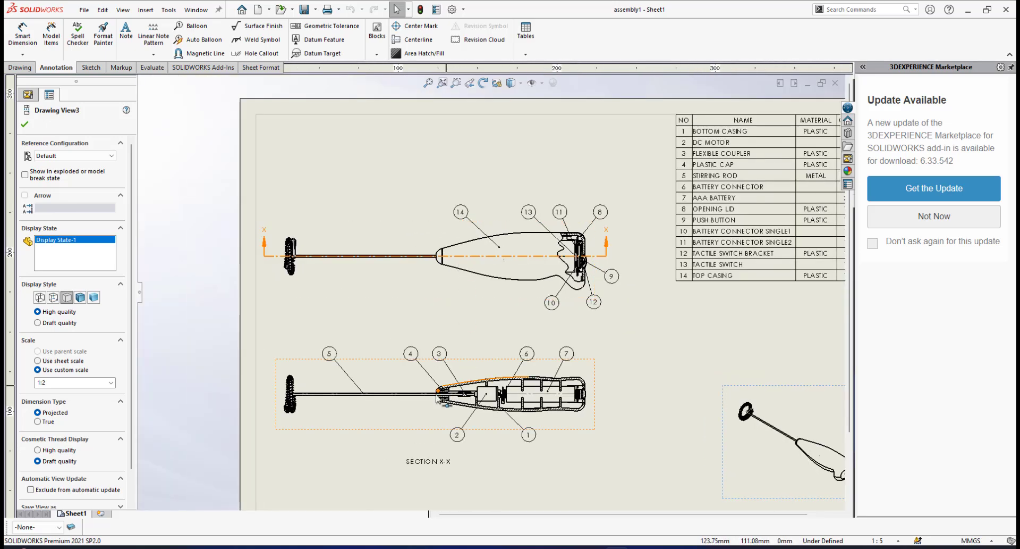
scroll(414, 392, down, 2)
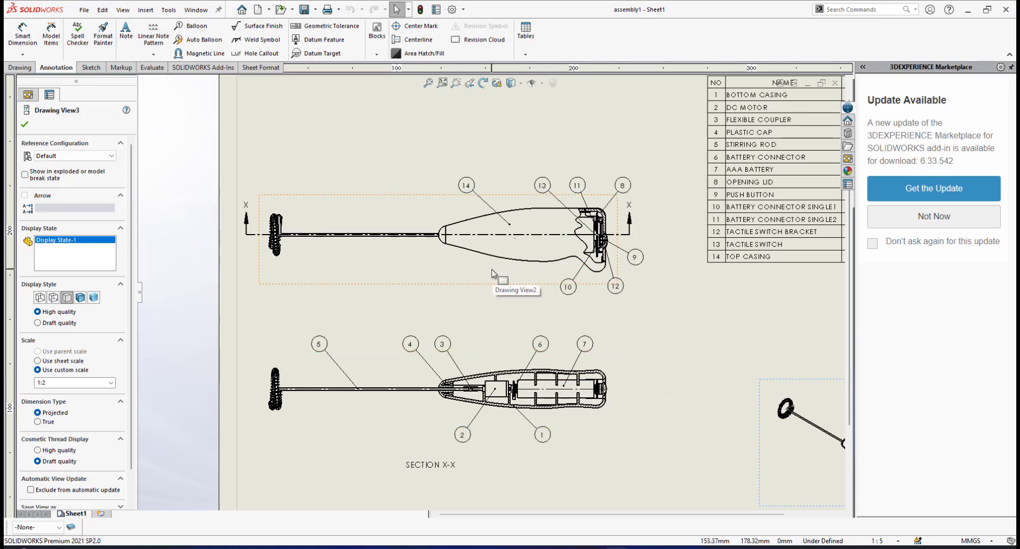
scroll(495, 274, down, 3)
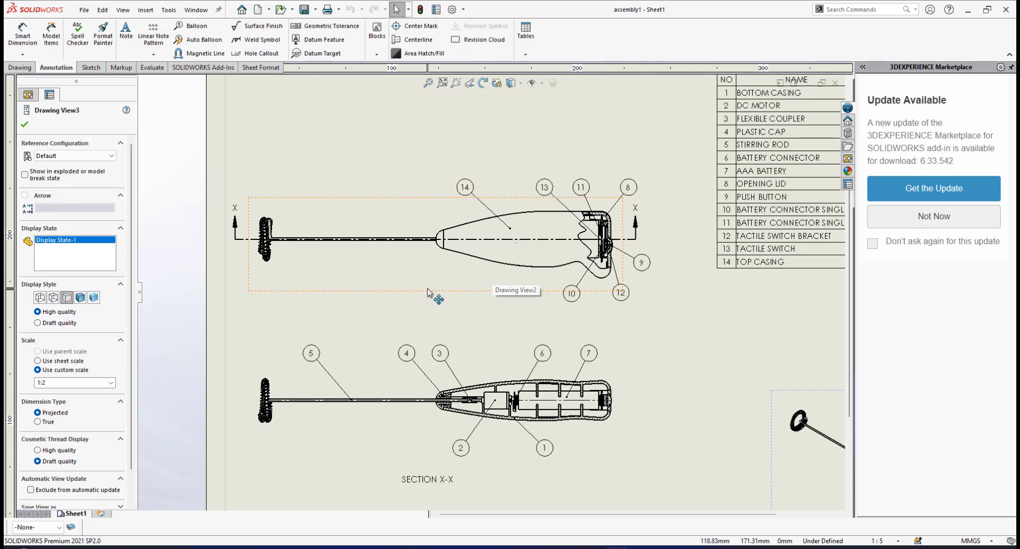
scroll(428, 292, up, 2)
scroll(460, 246, down, 1)
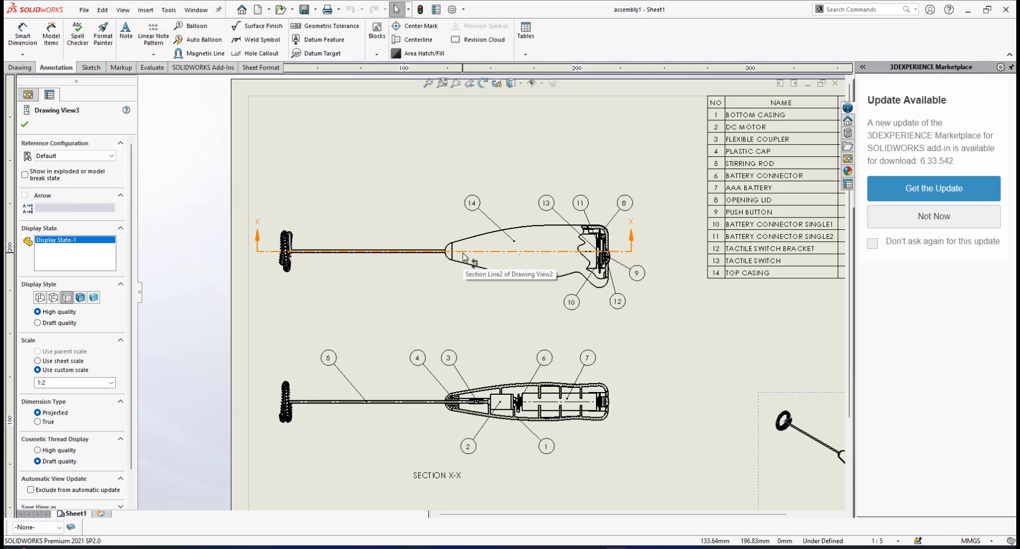
scroll(467, 260, down, 1)
scroll(457, 268, up, 1)
scroll(449, 274, down, 2)
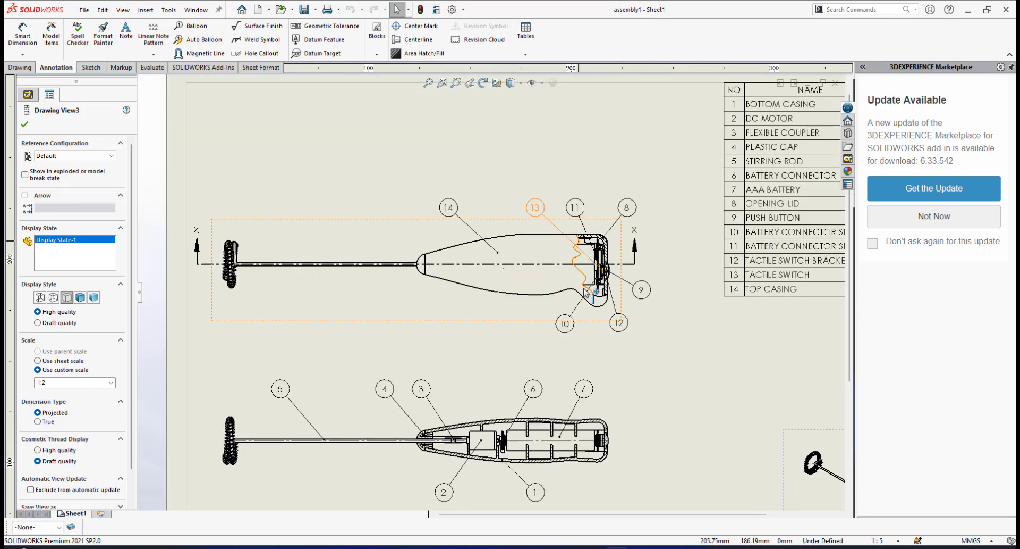
scroll(611, 314, down, 1)
scroll(463, 306, up, 2)
scroll(401, 298, down, 1)
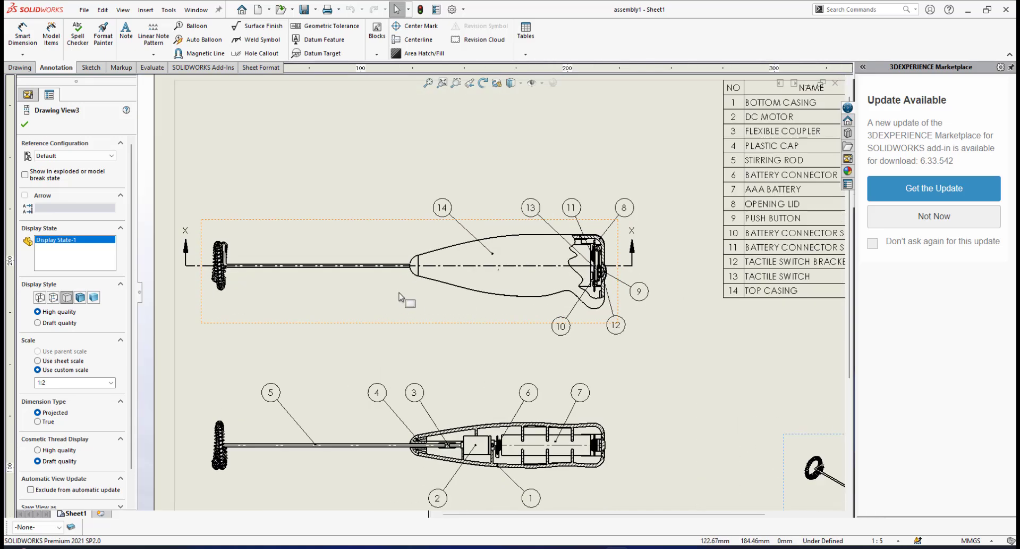
scroll(401, 298, up, 2)
scroll(401, 300, down, 1)
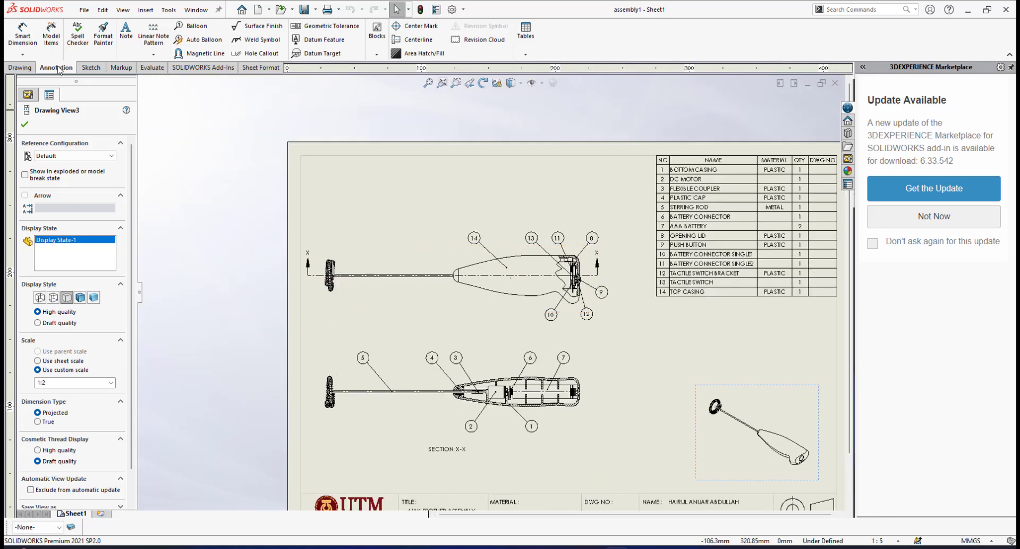
Dimension the milk frother's overall horizontal length in the upper view, from the whisk coil to the casing's far end, with the text below the view.
click(18, 43)
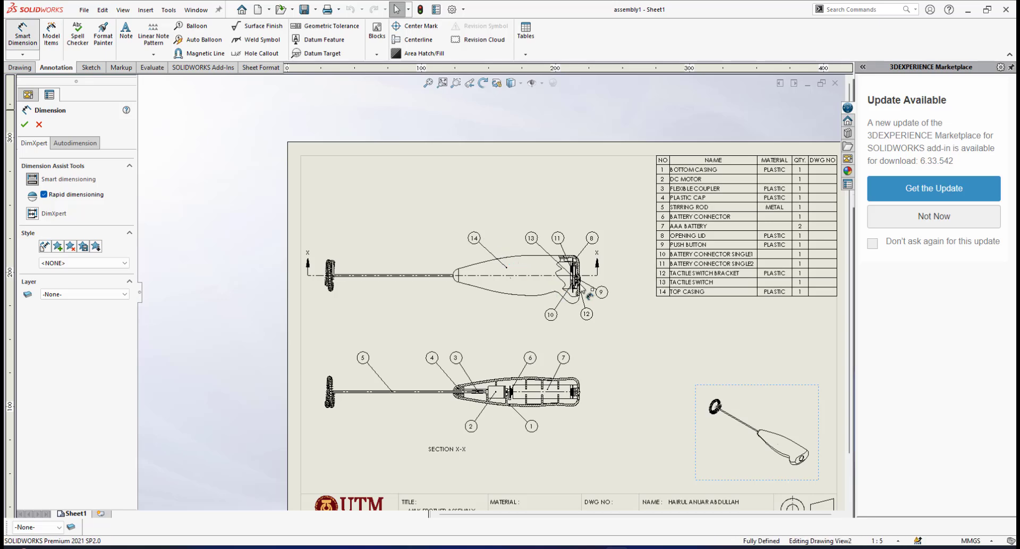
scroll(567, 303, down, 1)
scroll(566, 306, down, 4)
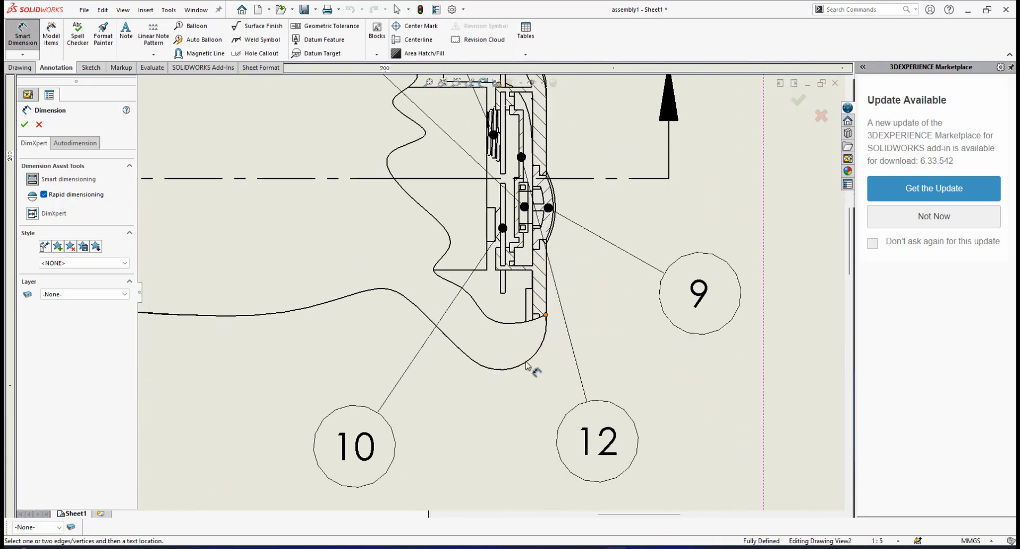
scroll(499, 372, up, 6)
scroll(302, 287, down, 6)
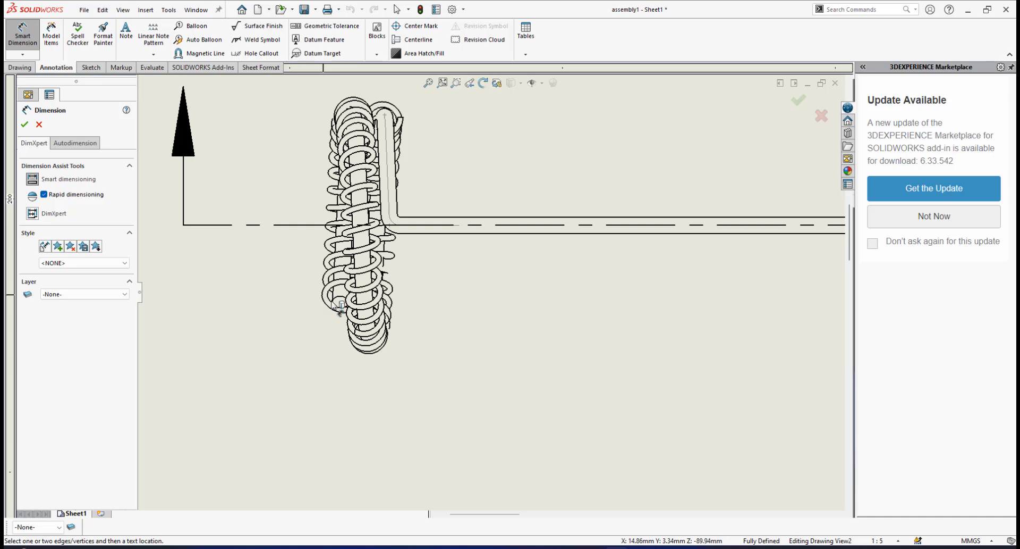
click(335, 302)
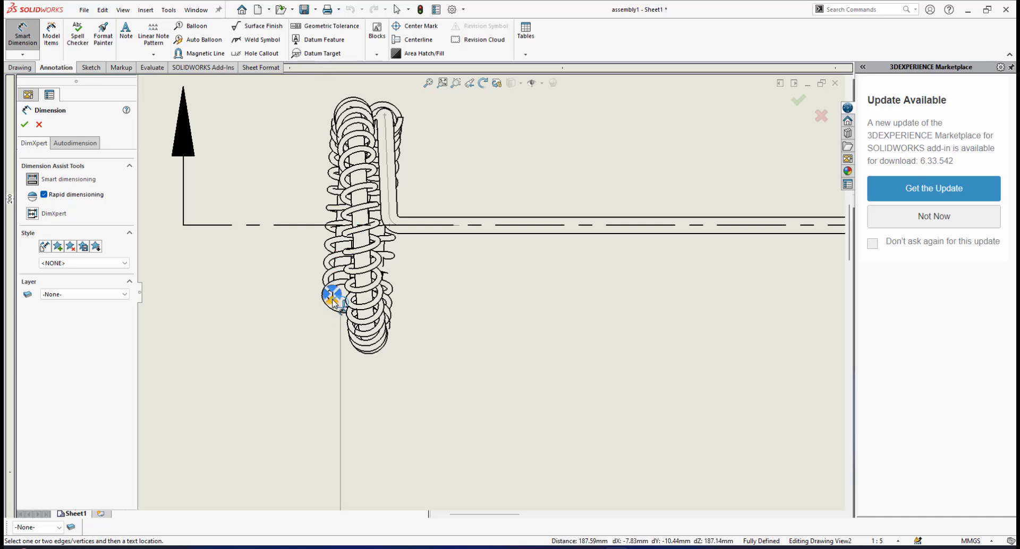
scroll(524, 349, up, 4)
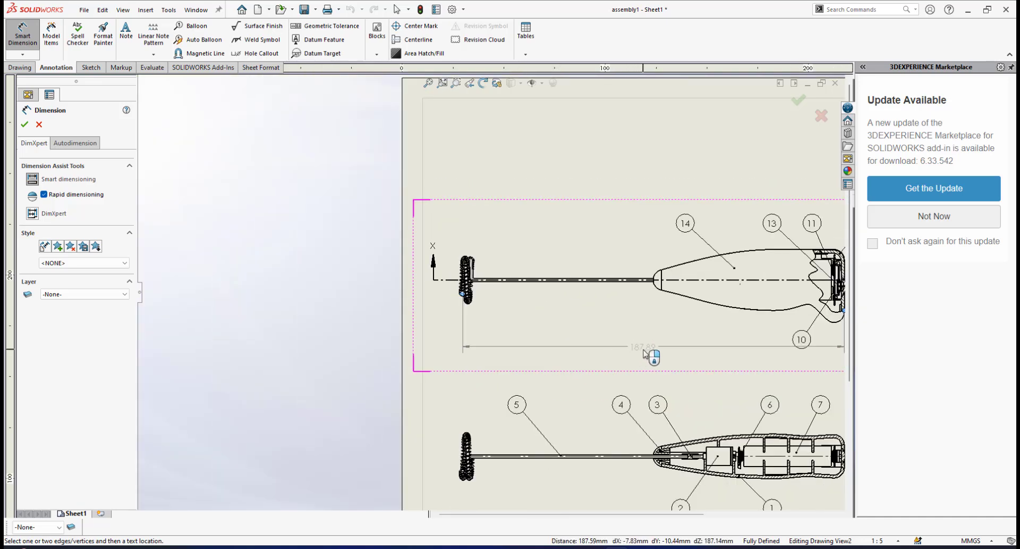
scroll(661, 353, up, 2)
scroll(549, 321, down, 3)
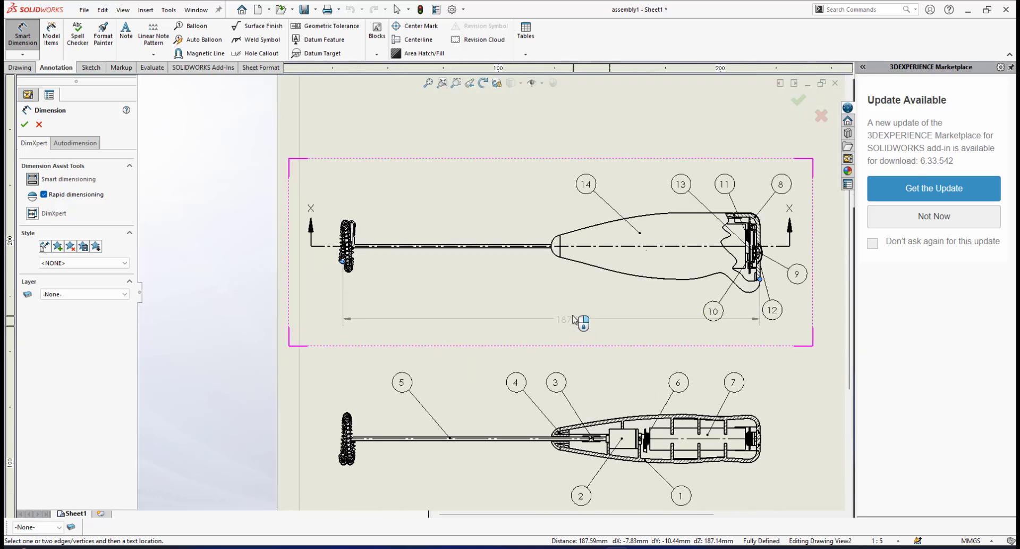
scroll(566, 312, down, 2)
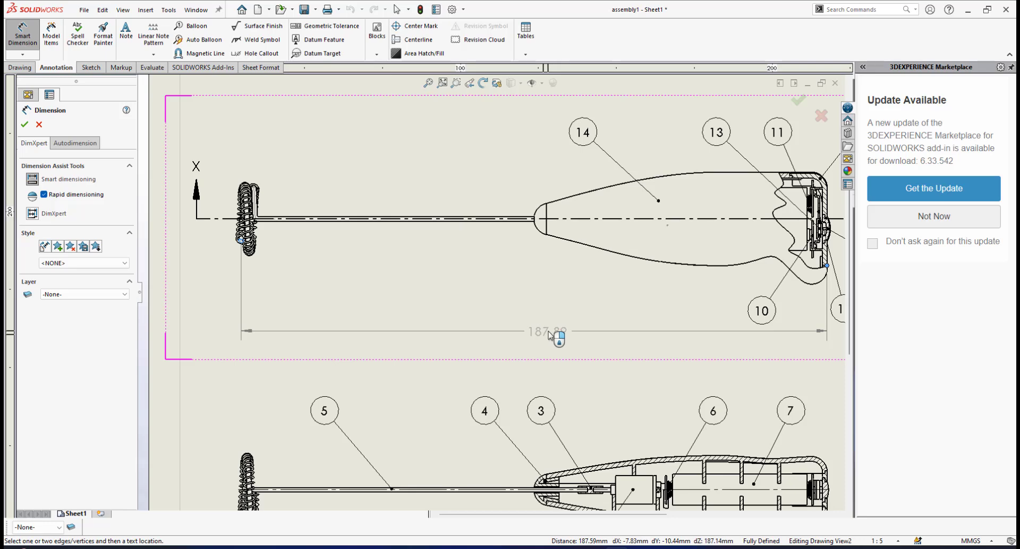
click(549, 332)
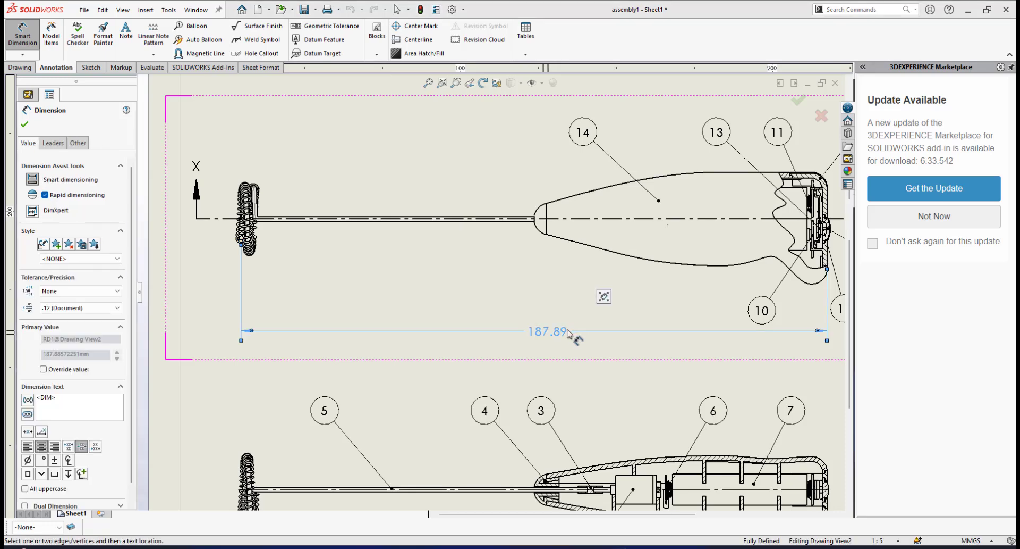
Examine the upper view's length dimension, the whisk coil and the casing's sectioned far end.
scroll(549, 334, up, 1)
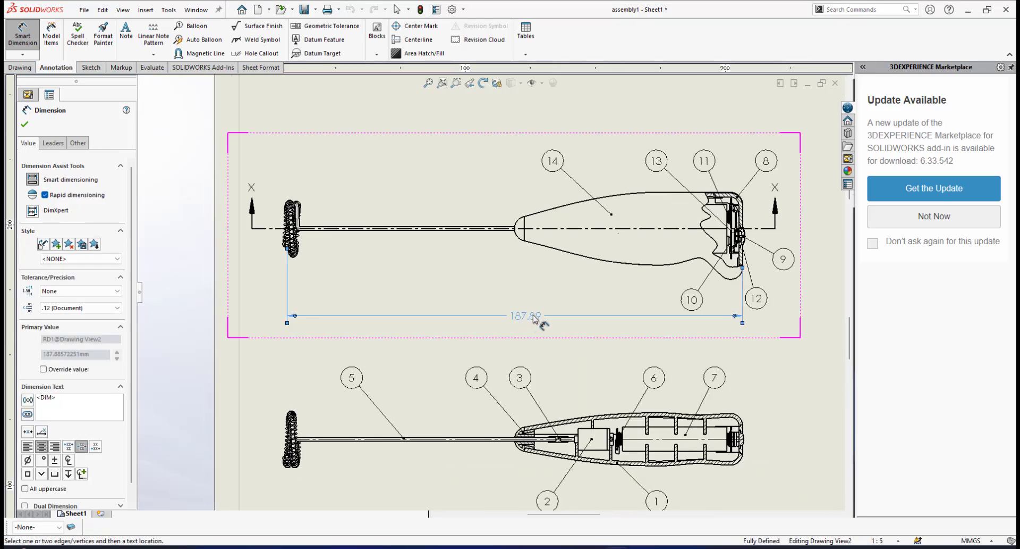
scroll(537, 314, down, 3)
scroll(522, 297, up, 3)
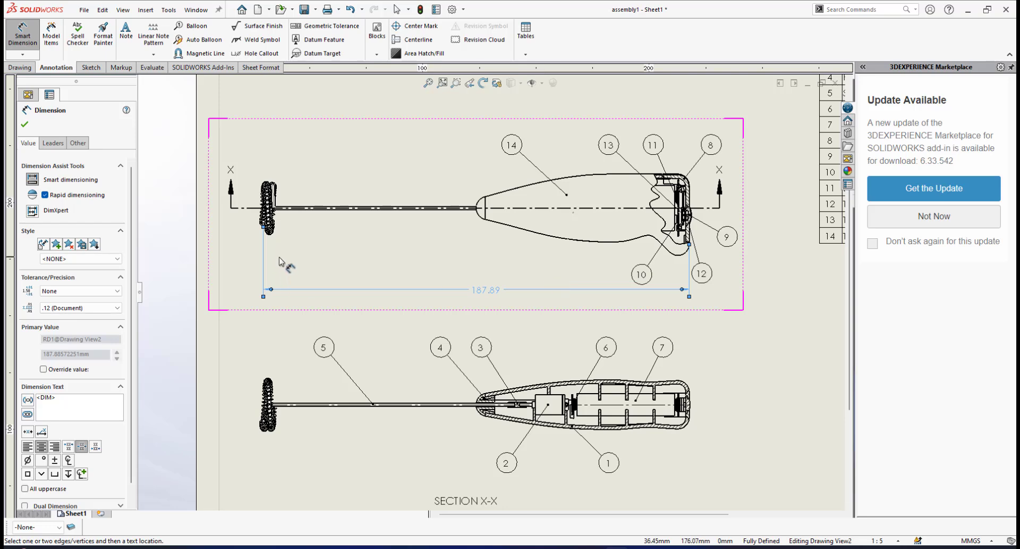
scroll(271, 230, down, 3)
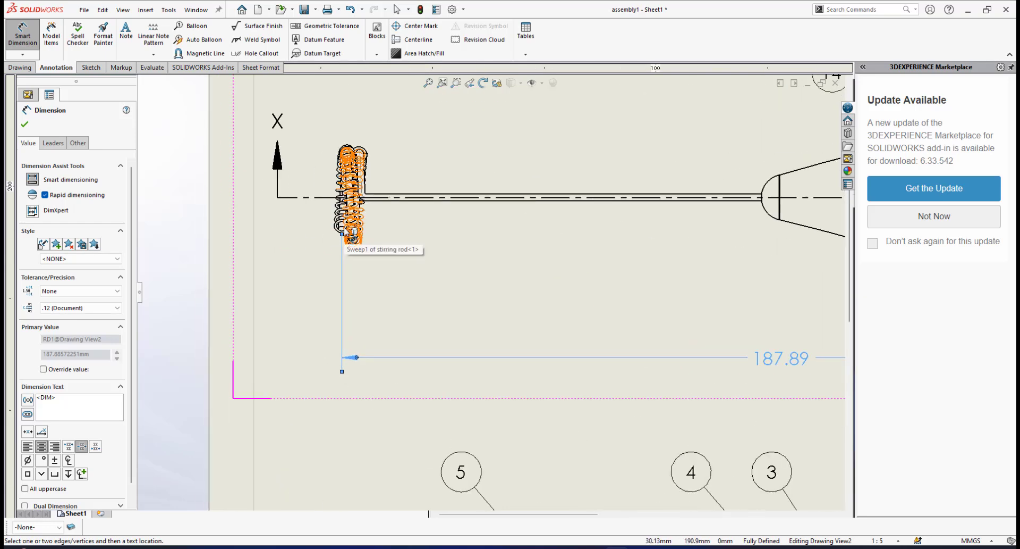
scroll(587, 280, up, 5)
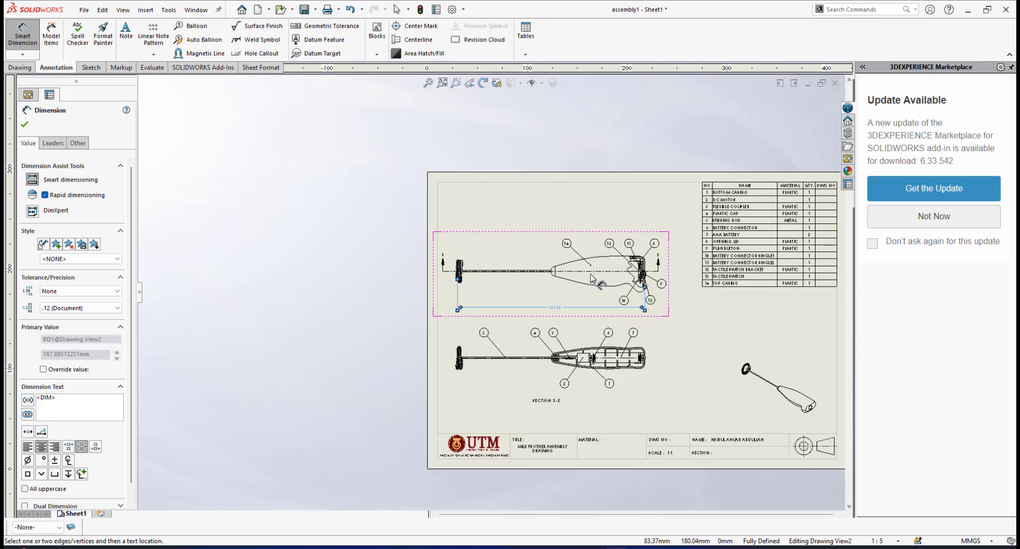
scroll(589, 319, down, 2)
scroll(589, 348, down, 3)
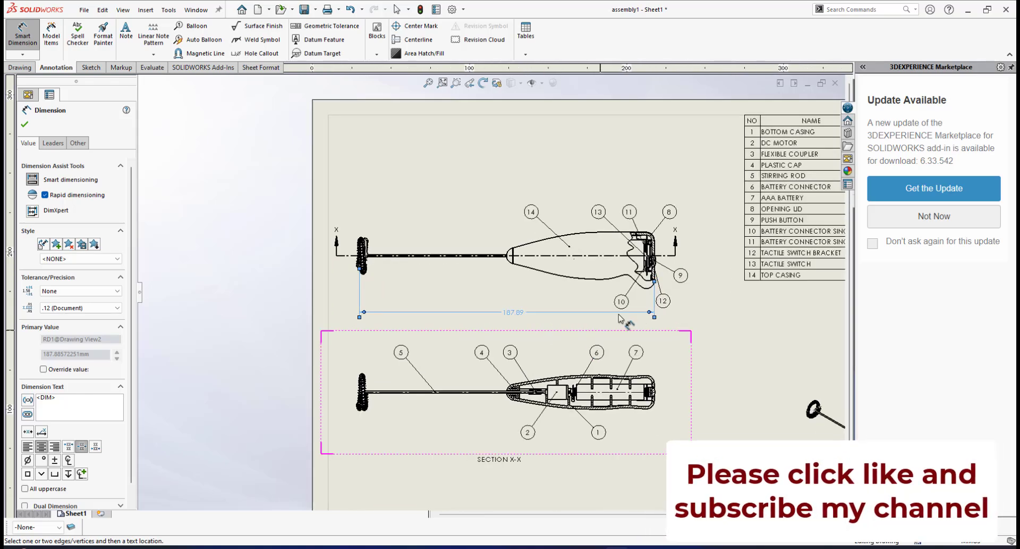
scroll(627, 300, down, 2)
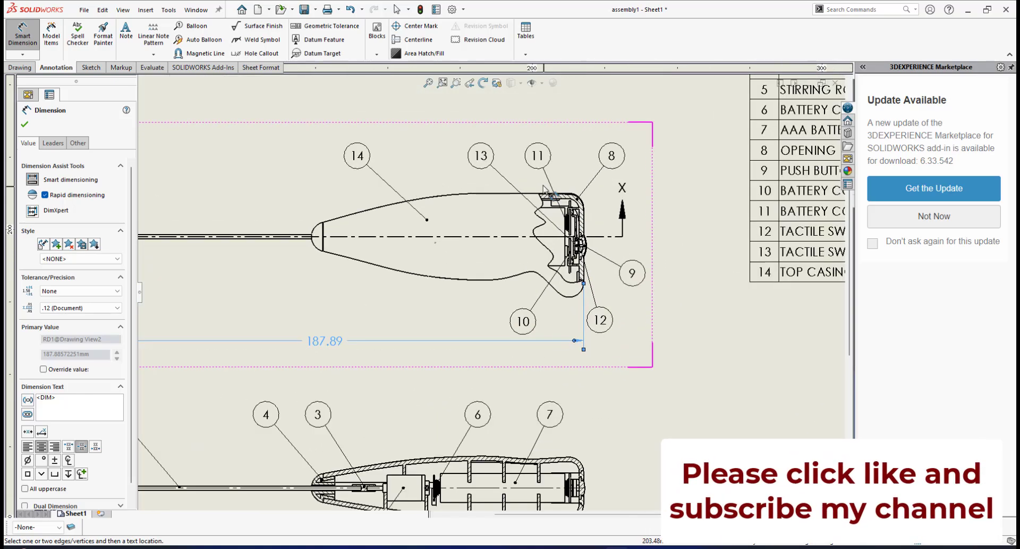
scroll(461, 183, down, 6)
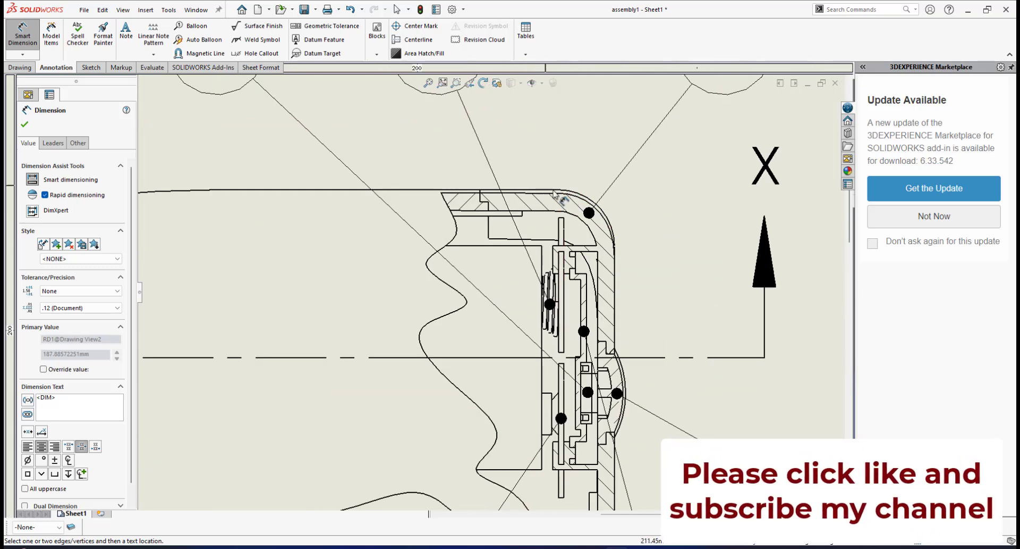
scroll(535, 194, up, 2)
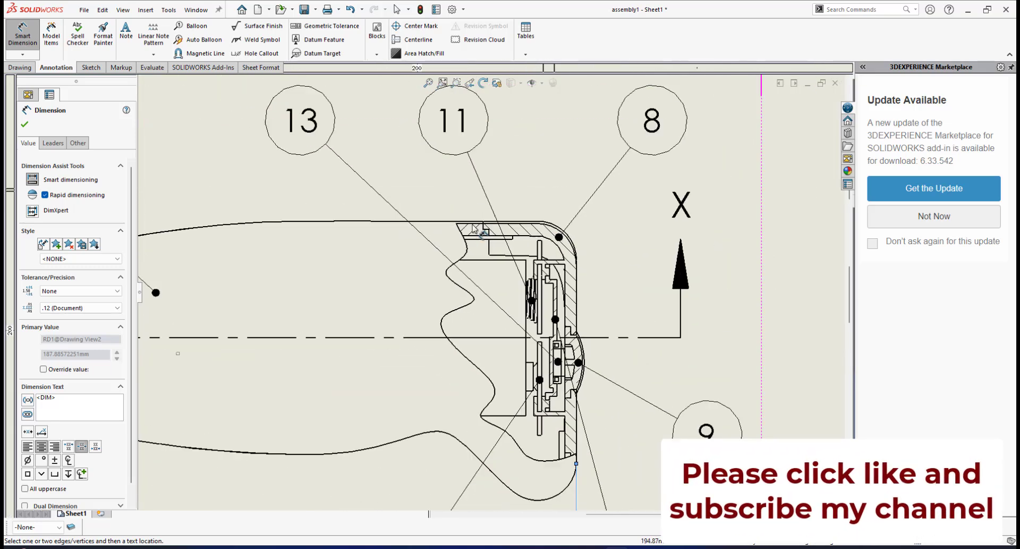
scroll(420, 233, down, 2)
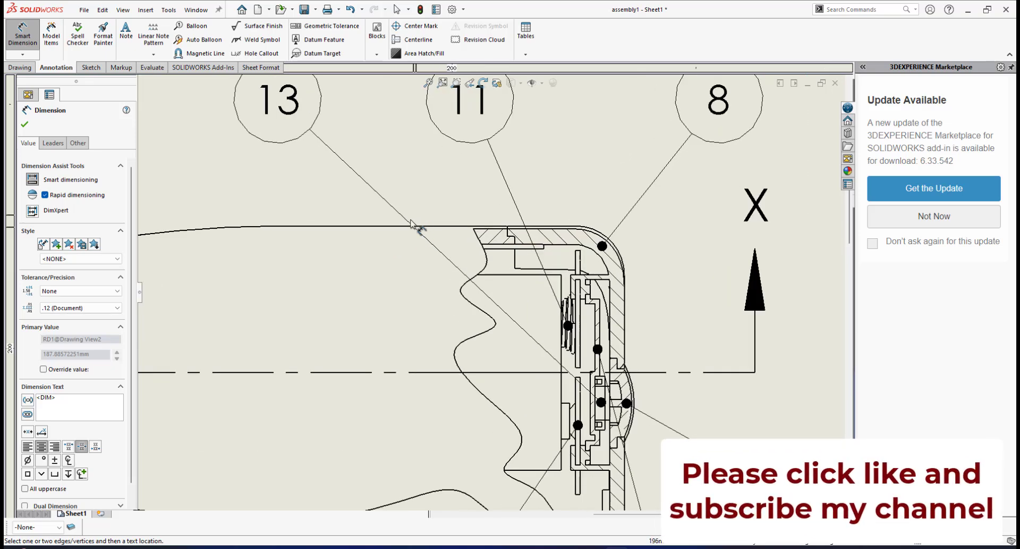
scroll(497, 313, up, 4)
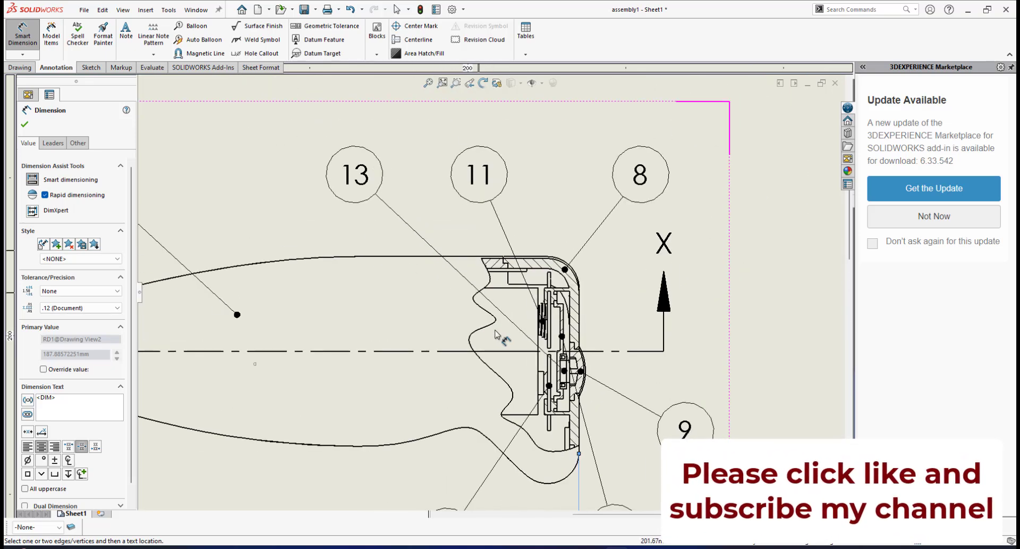
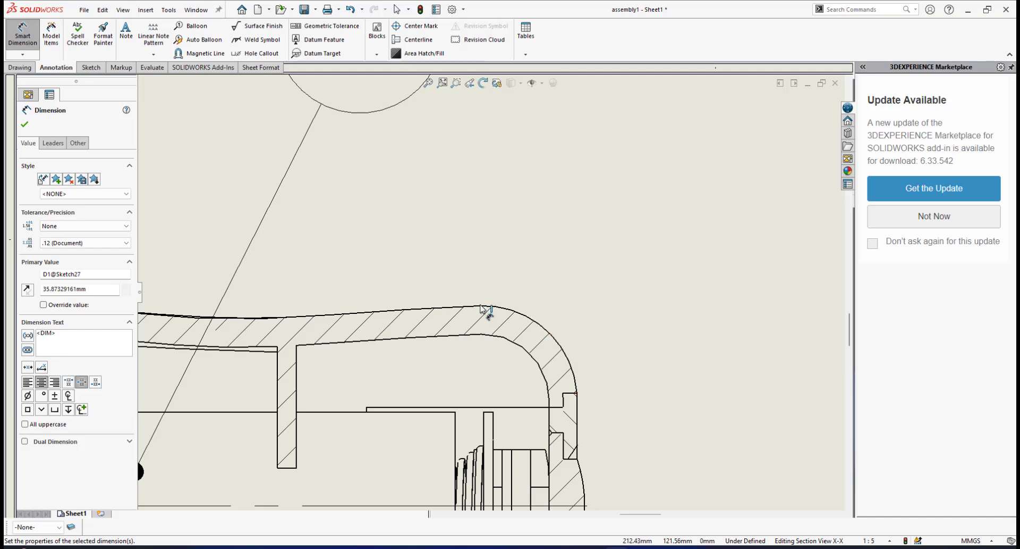
Dimension the casing's overall vertical width in Section X-X between its outer edges, with the text beyond the casing's far end.
scroll(494, 345, up, 5)
scroll(497, 386, down, 4)
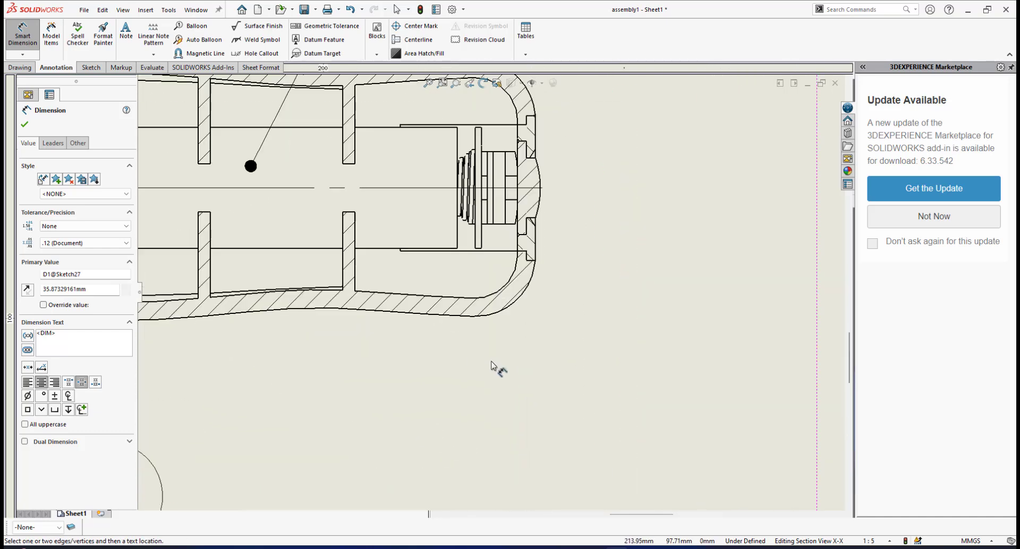
click(474, 317)
scroll(639, 219, up, 4)
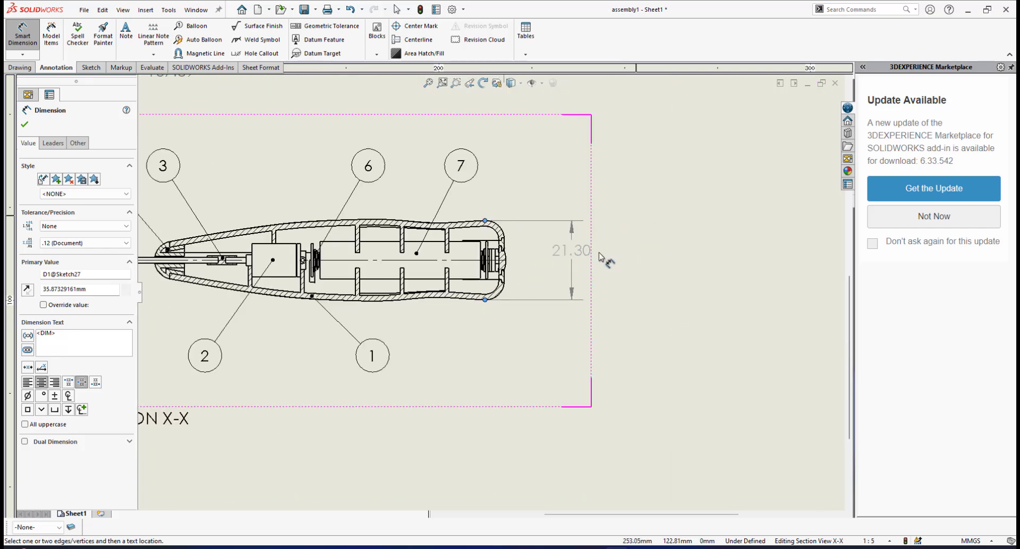
click(549, 259)
key(Escape)
Review the whole drawing sheet, checking the overall dimensions, part balloons, bill of materials and isometric view.
scroll(548, 266, up, 5)
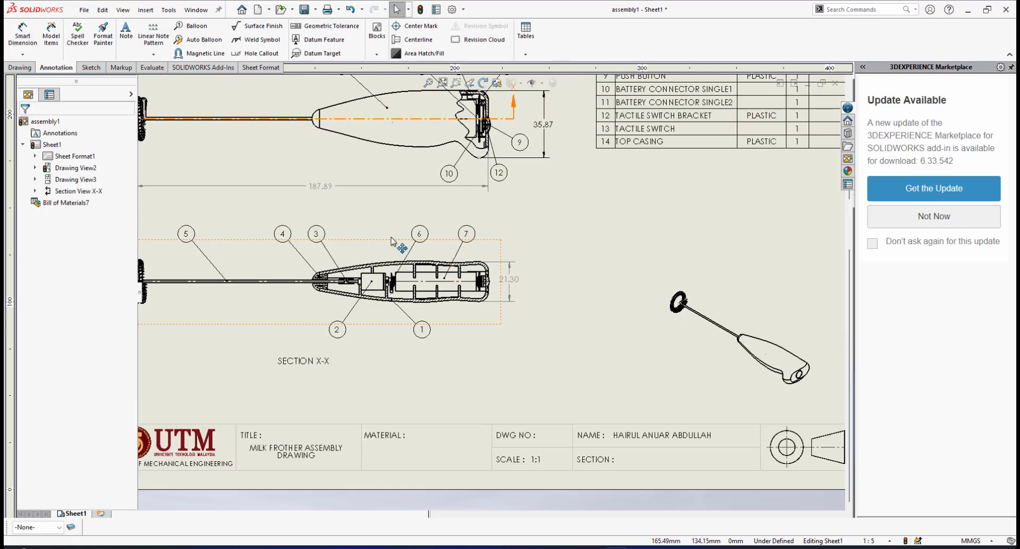
scroll(546, 270, down, 1)
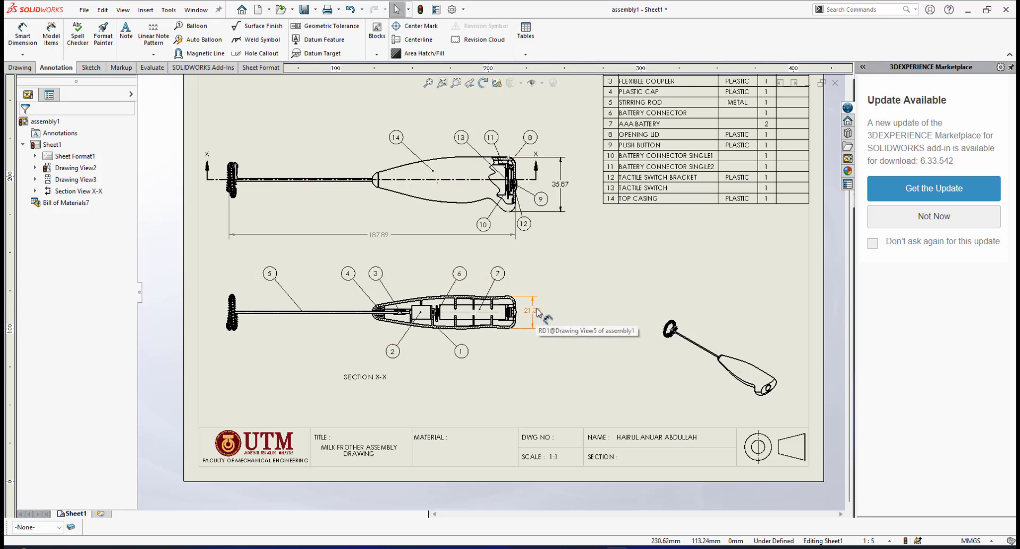
scroll(558, 305, up, 3)
scroll(419, 269, down, 5)
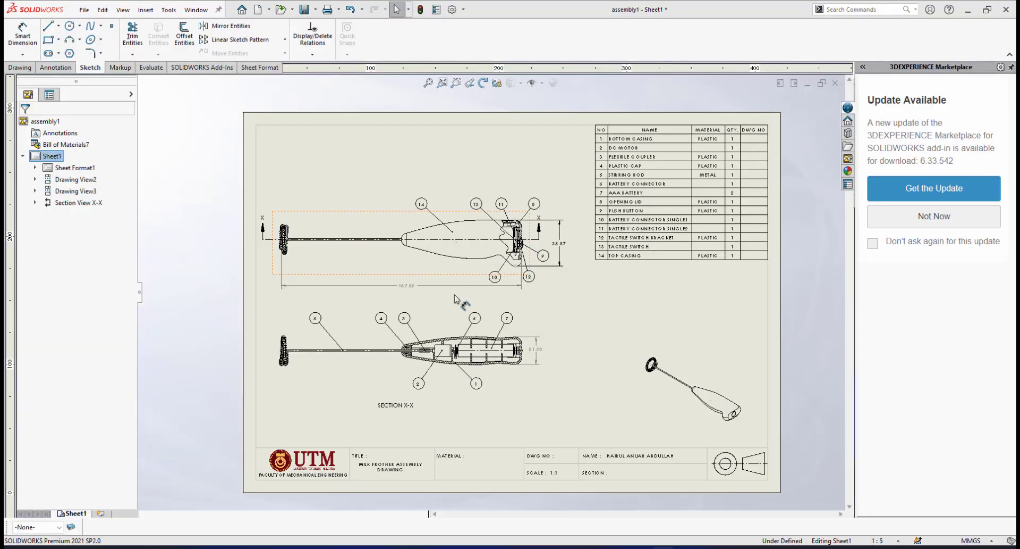
scroll(494, 300, down, 1)
scroll(523, 318, up, 3)
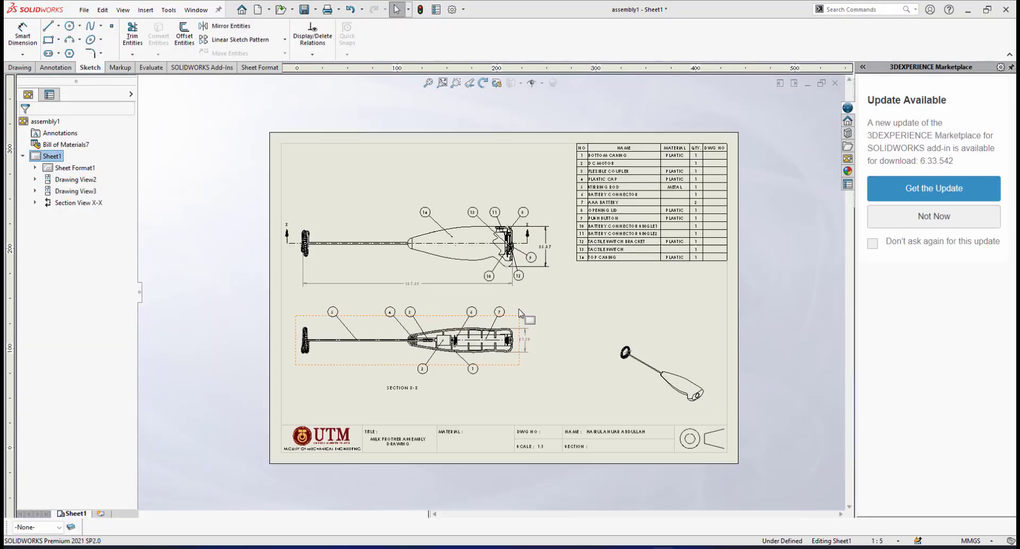
scroll(523, 298, down, 4)
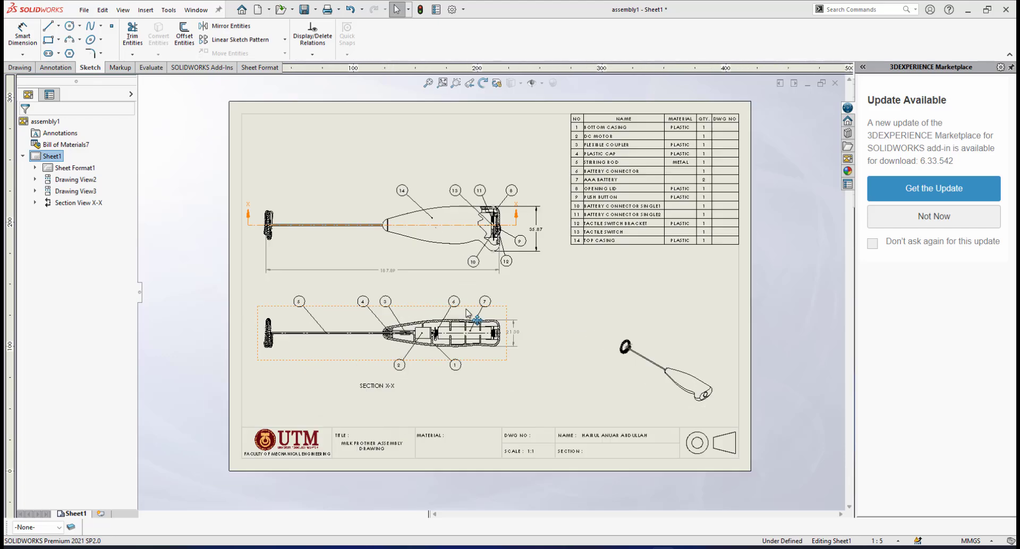
scroll(467, 313, down, 1)
scroll(419, 282, up, 2)
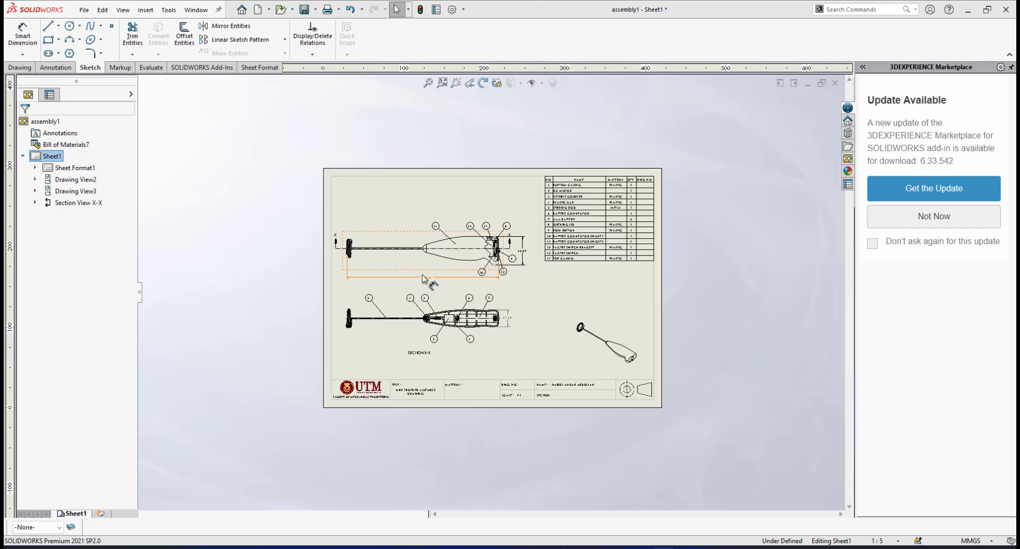
scroll(424, 277, down, 2)
scroll(516, 282, down, 1)
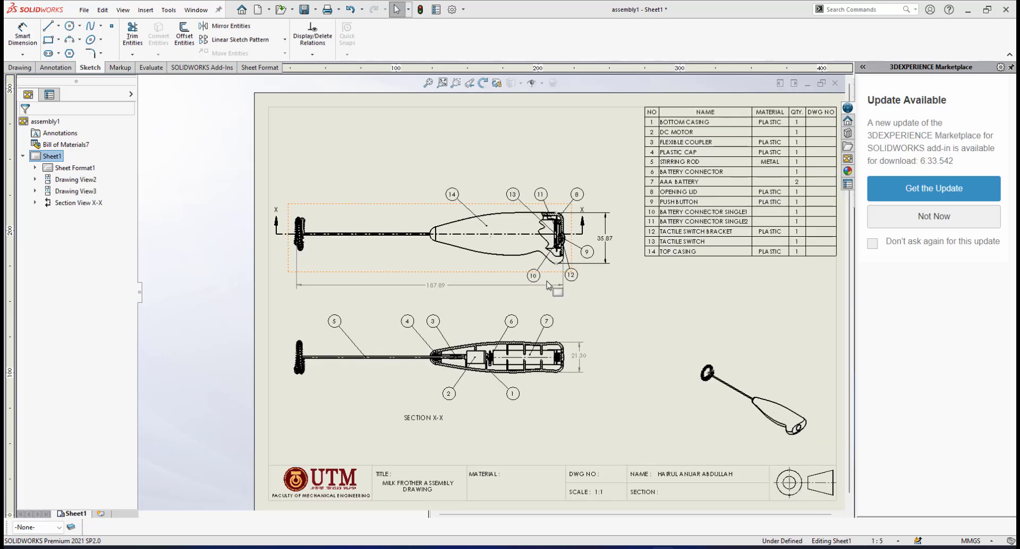
scroll(514, 281, up, 1)
scroll(526, 269, up, 1)
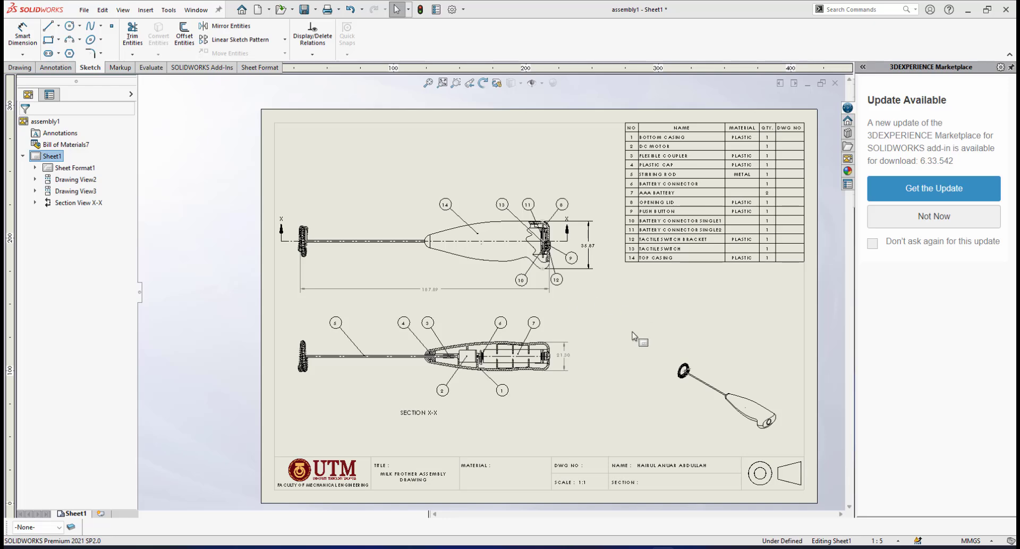
scroll(640, 339, down, 2)
scroll(607, 340, up, 2)
scroll(601, 333, down, 2)
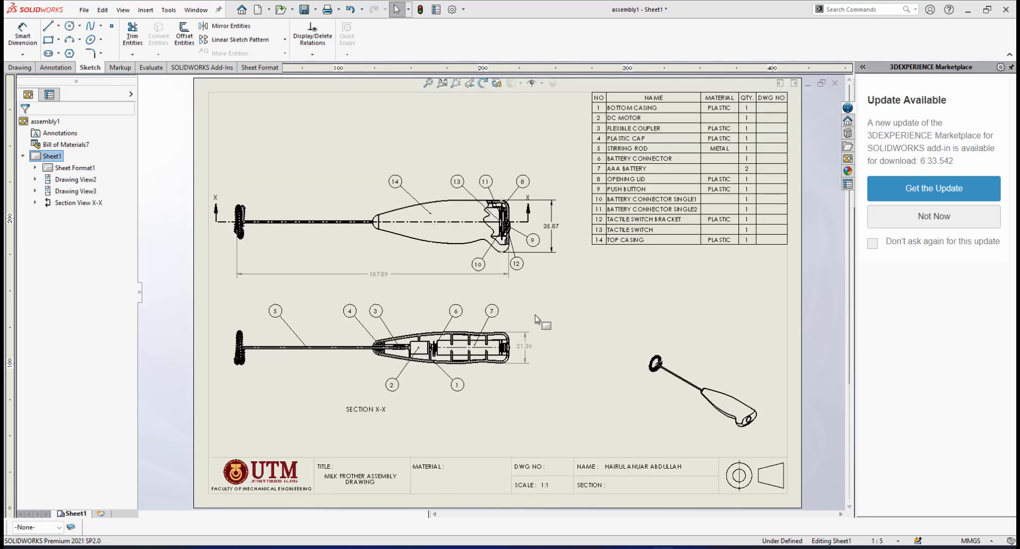
scroll(541, 320, up, 3)
scroll(535, 321, down, 3)
scroll(490, 353, up, 2)
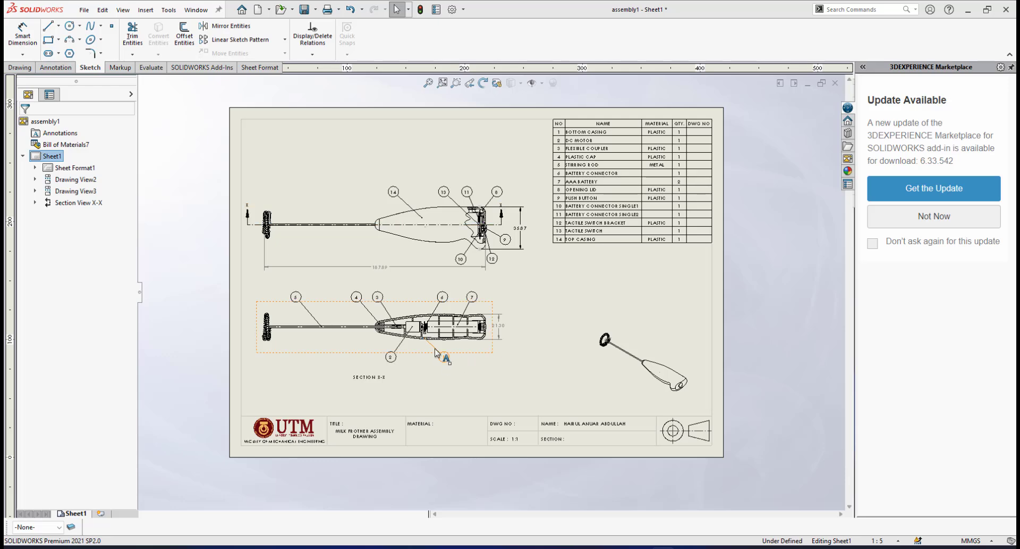
scroll(438, 340, down, 1)
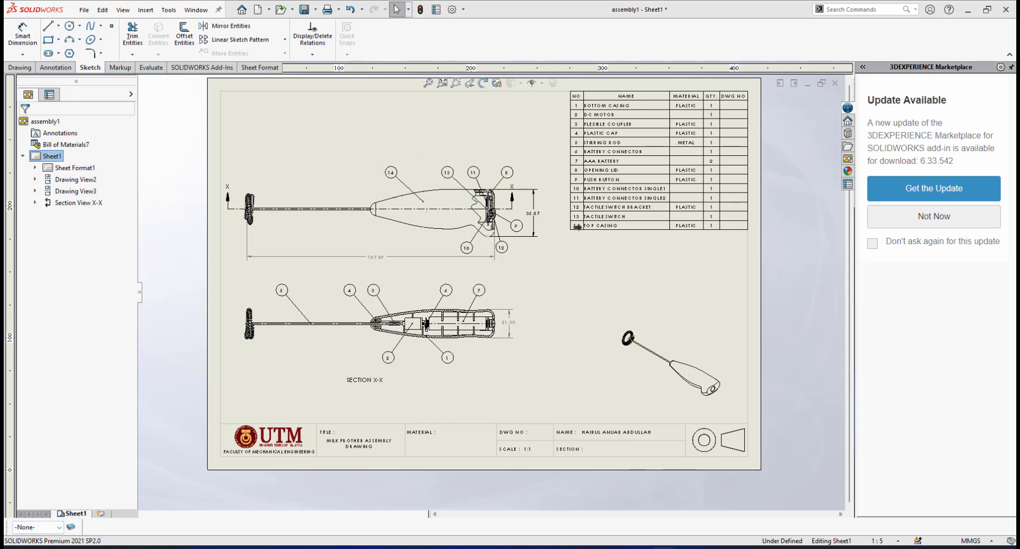
Rename the drawing sheet Sheet1 as "assembly dwg".
right_click(74, 514)
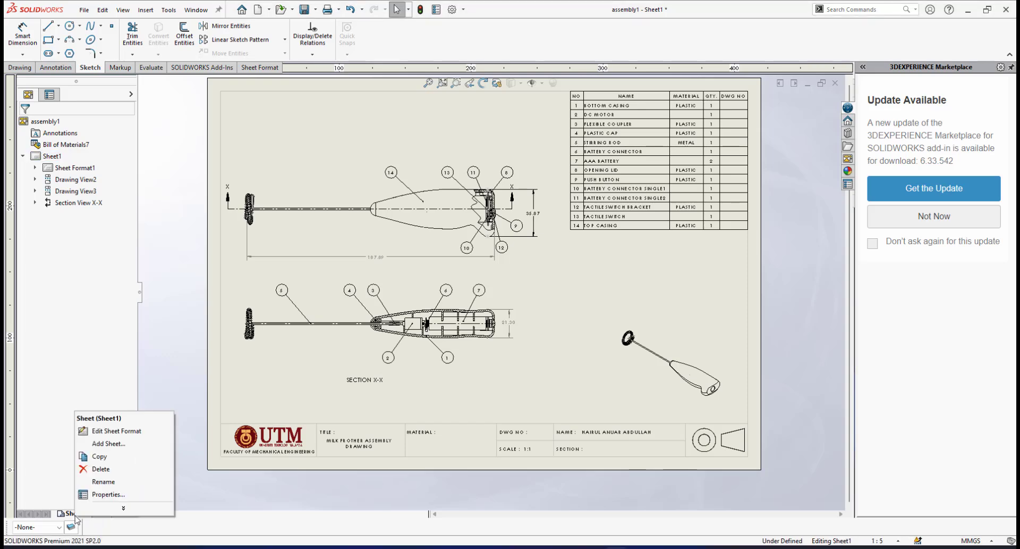
click(109, 485)
text(as)
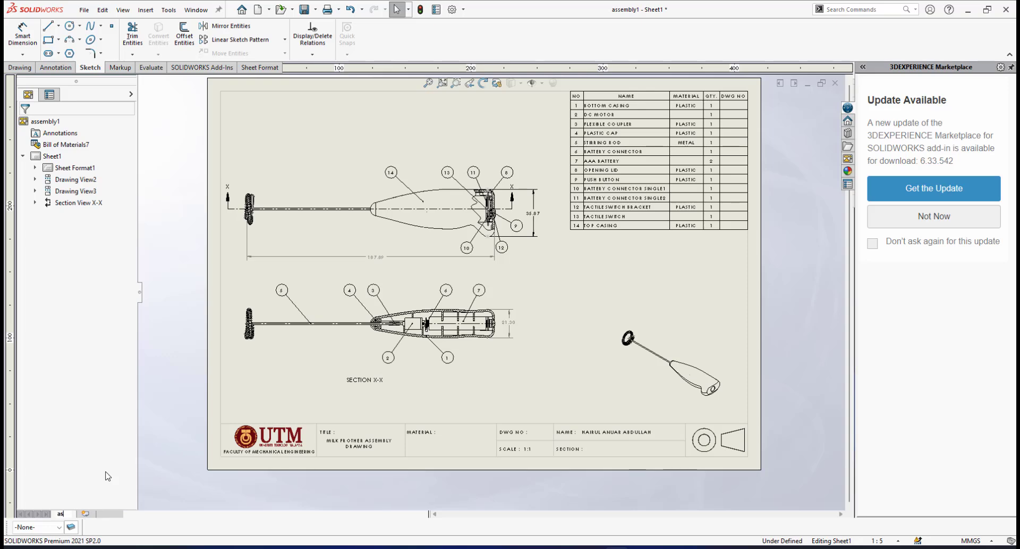
text(sembly dwg)
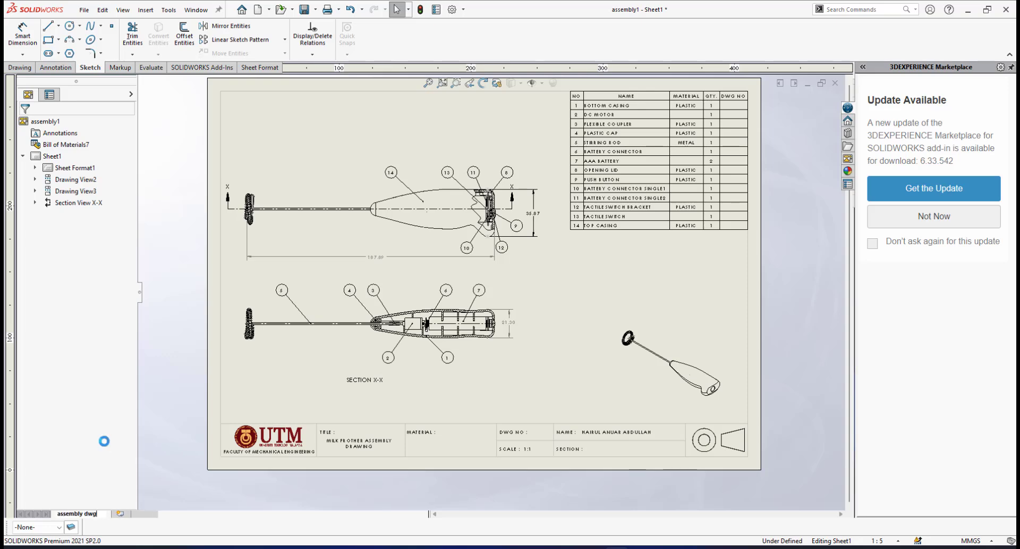
key(Return)
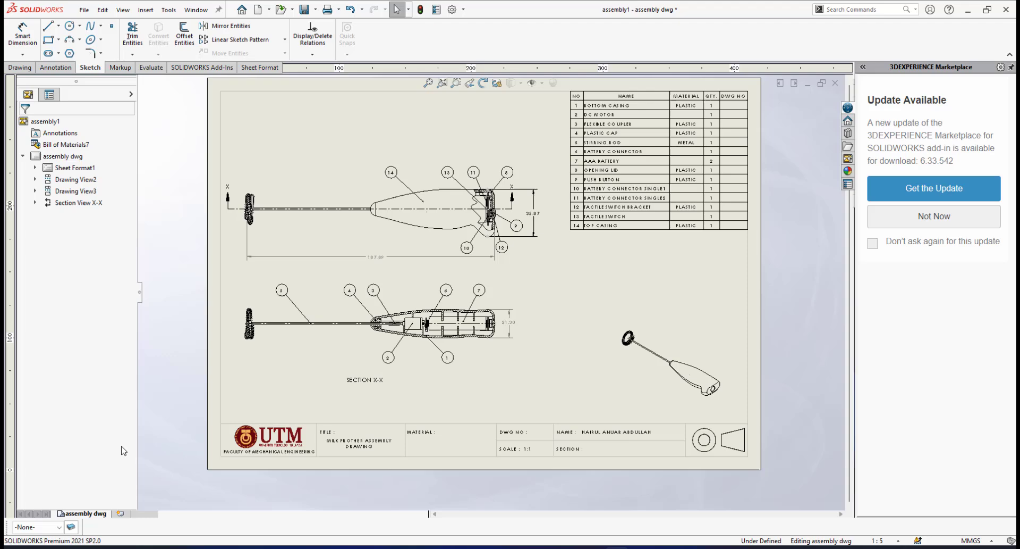
Copy the assembly dwg sheet and paste it after the selected sheet, accepting the renaming of duplicate section view names.
right_click(99, 515)
click(129, 452)
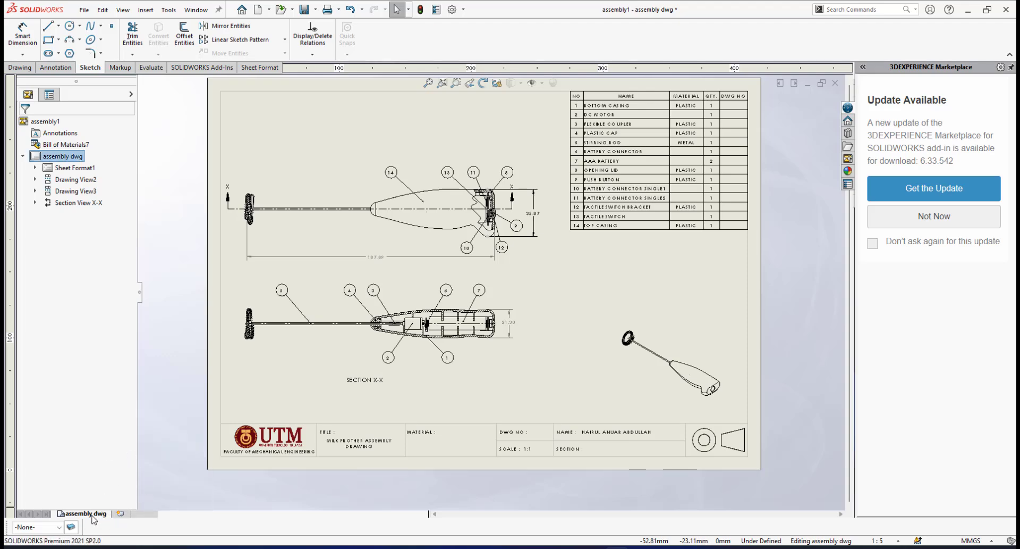
right_click(94, 518)
click(112, 455)
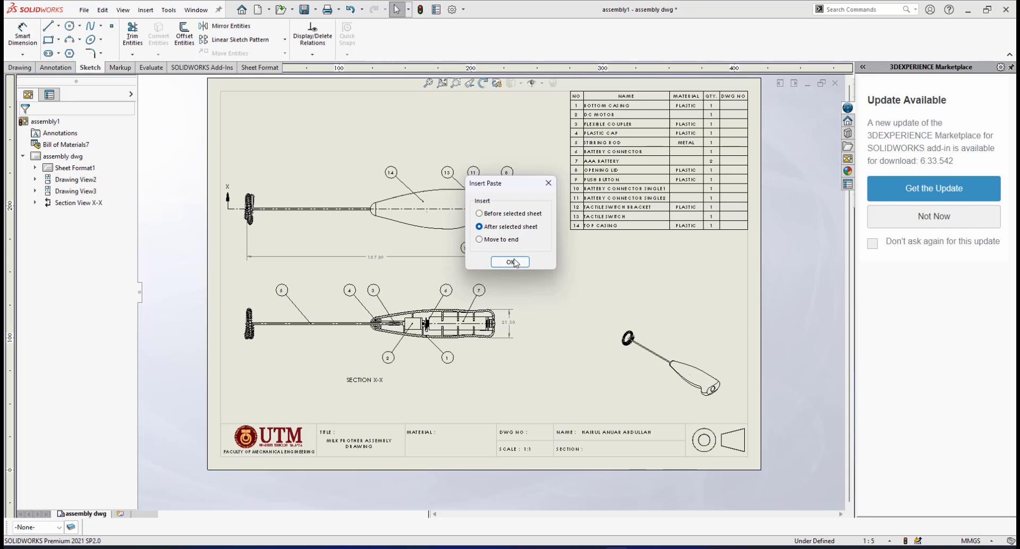
click(514, 261)
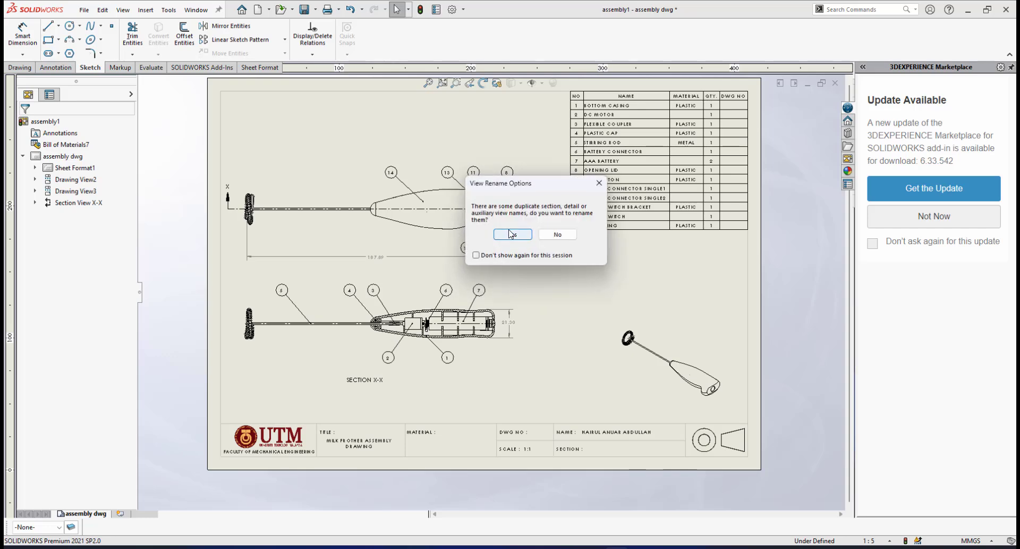
click(511, 234)
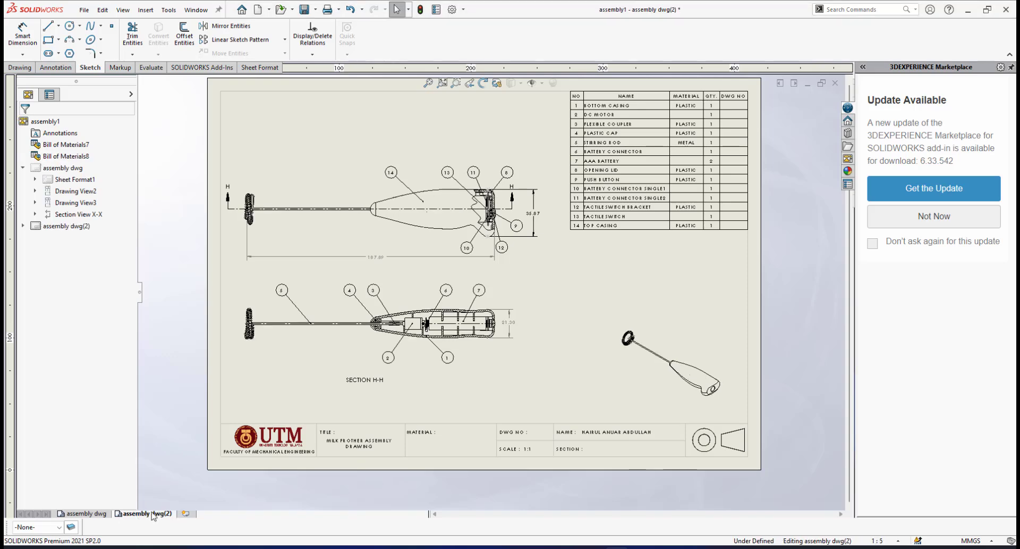
Rename the duplicated sheet assembly dwg(2) as "exploded dwg".
click(94, 514)
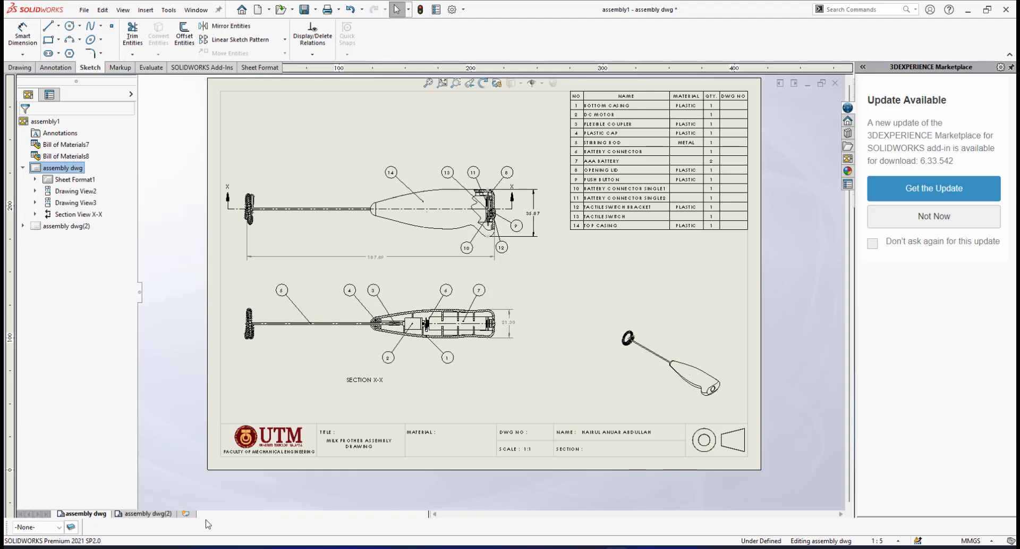
click(151, 514)
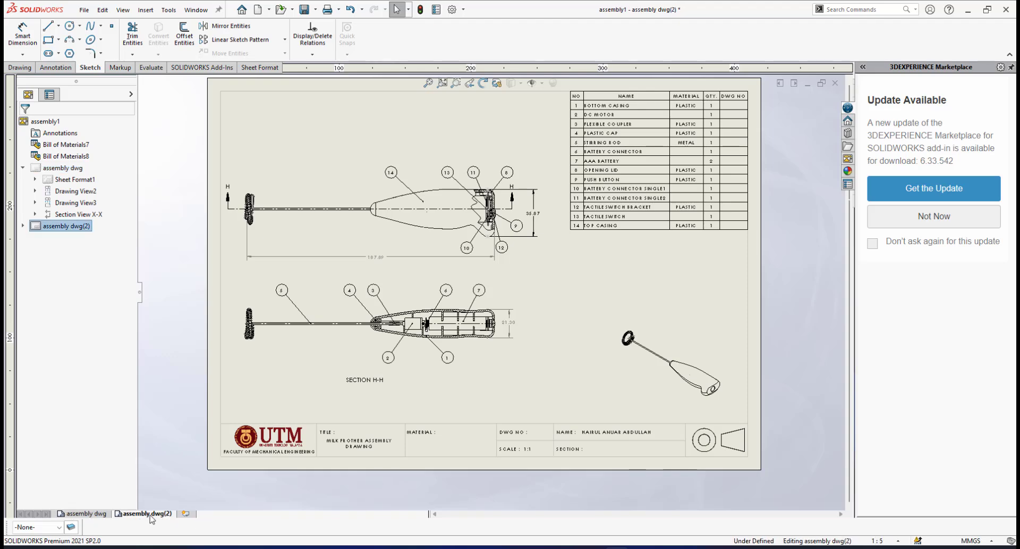
right_click(150, 514)
click(175, 488)
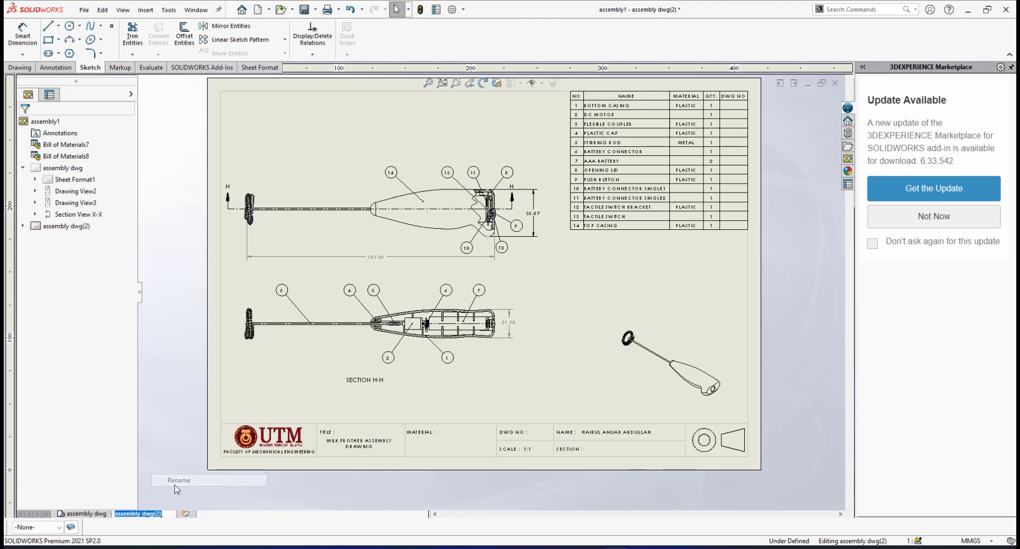
text(expl)
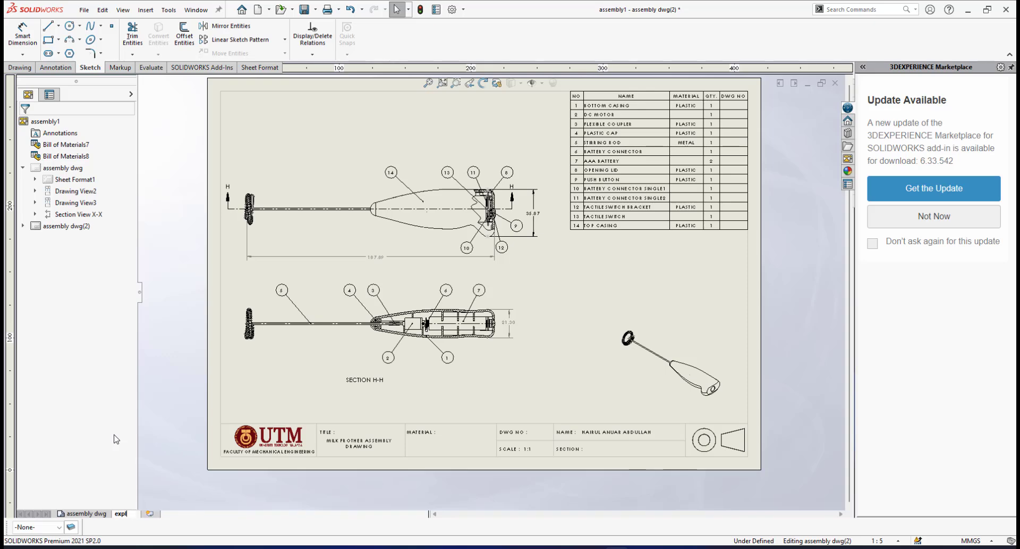
text(oded dwg)
click(199, 374)
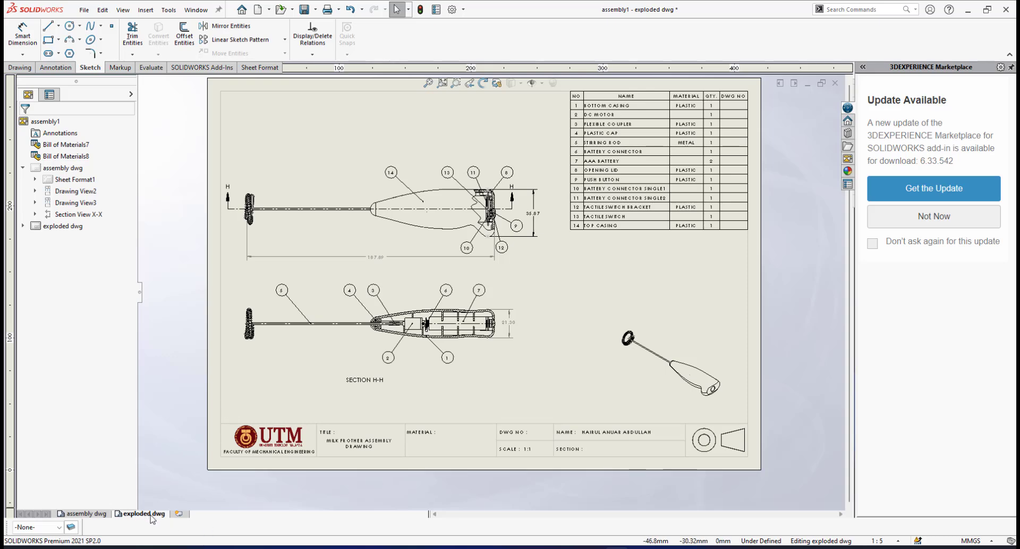
Delete the dimensioned side view together with its Section H-H view from the exploded dwg sheet.
click(416, 246)
key(Delete)
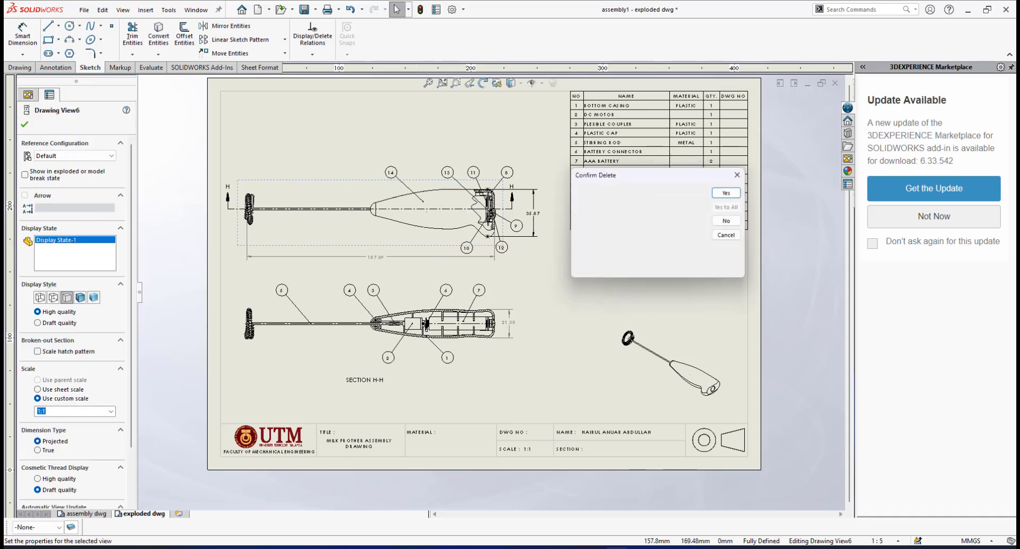
click(730, 192)
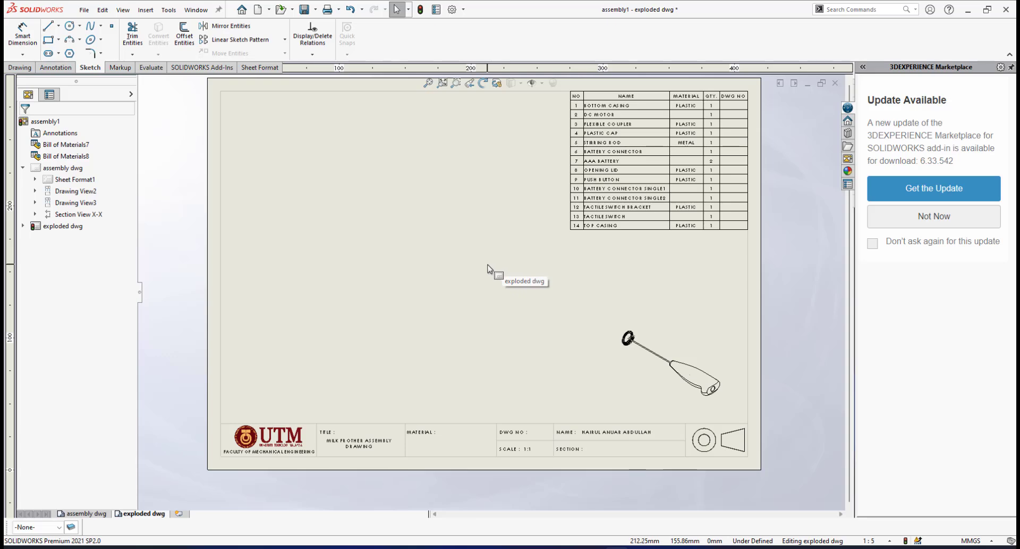
scroll(515, 251, up, 2)
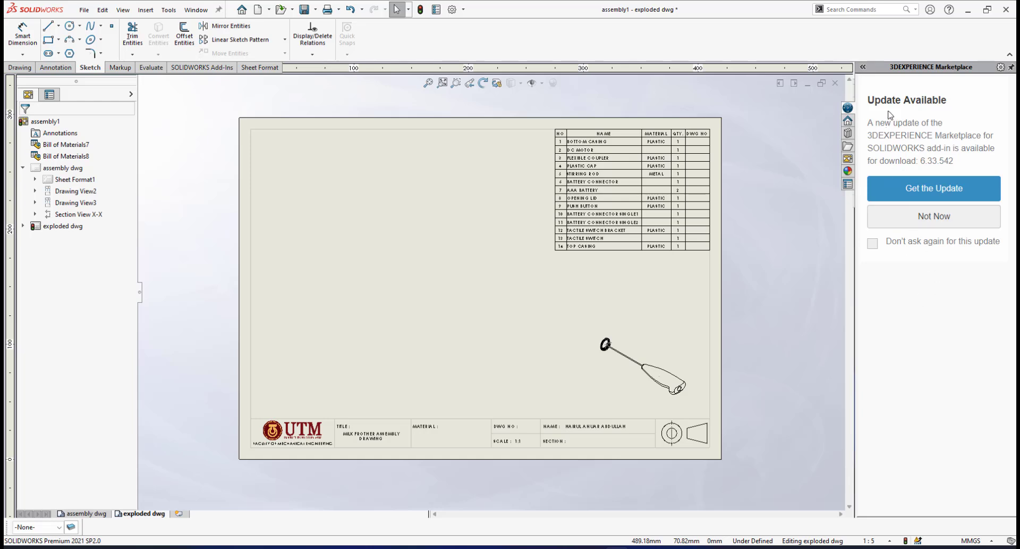
Load the available model views of assembly1.SLDASM for placement on the exploded dwg sheet.
click(849, 159)
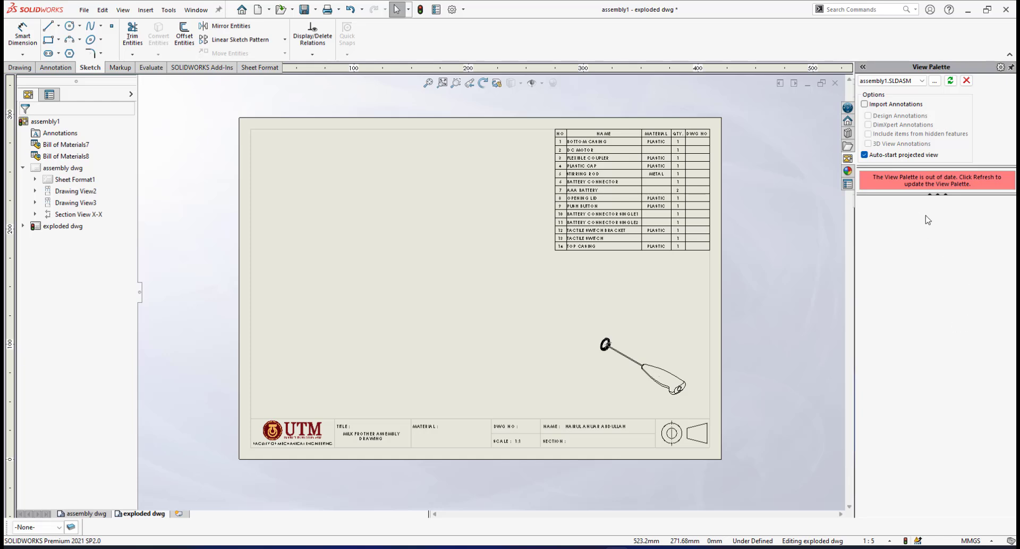
click(903, 81)
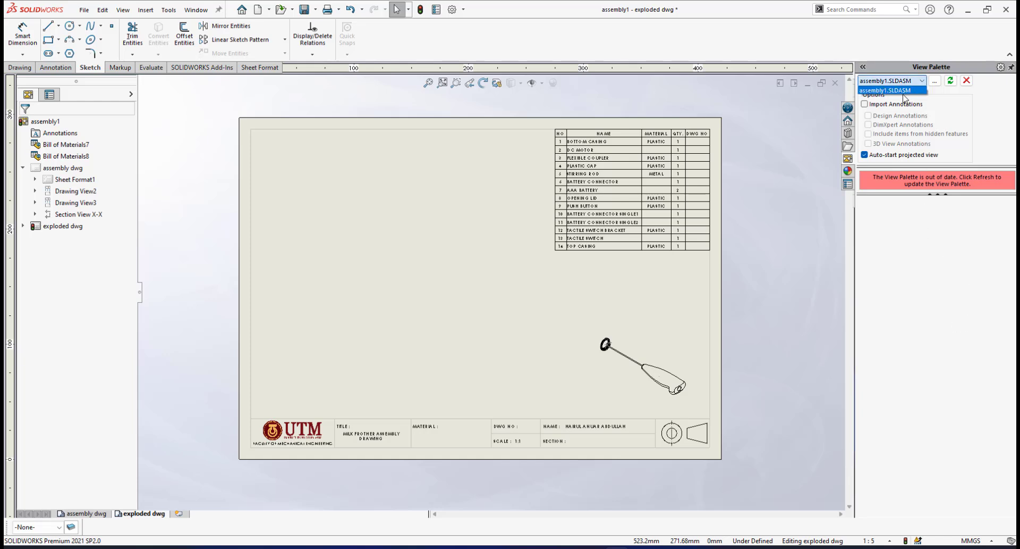
click(910, 91)
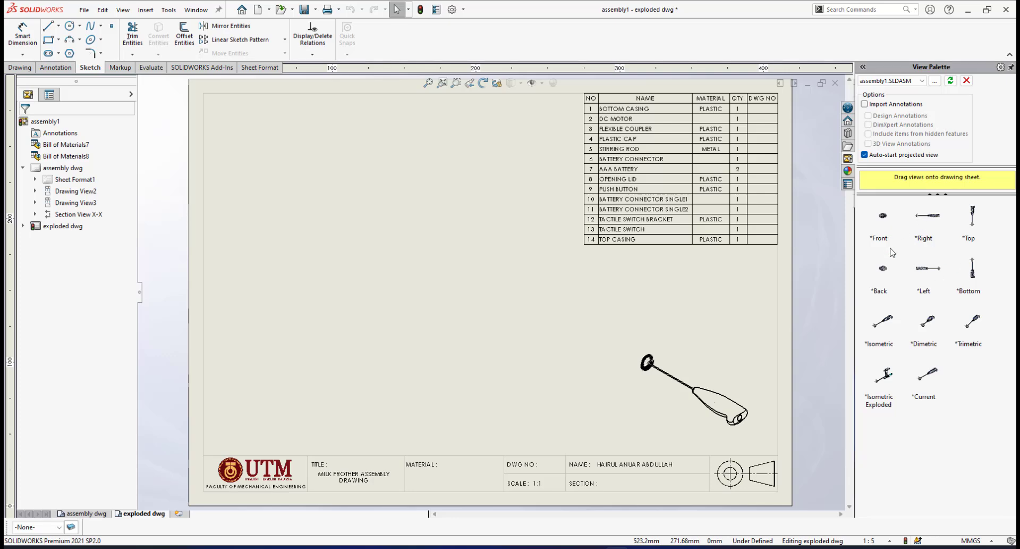
drag(926, 241, 894, 313)
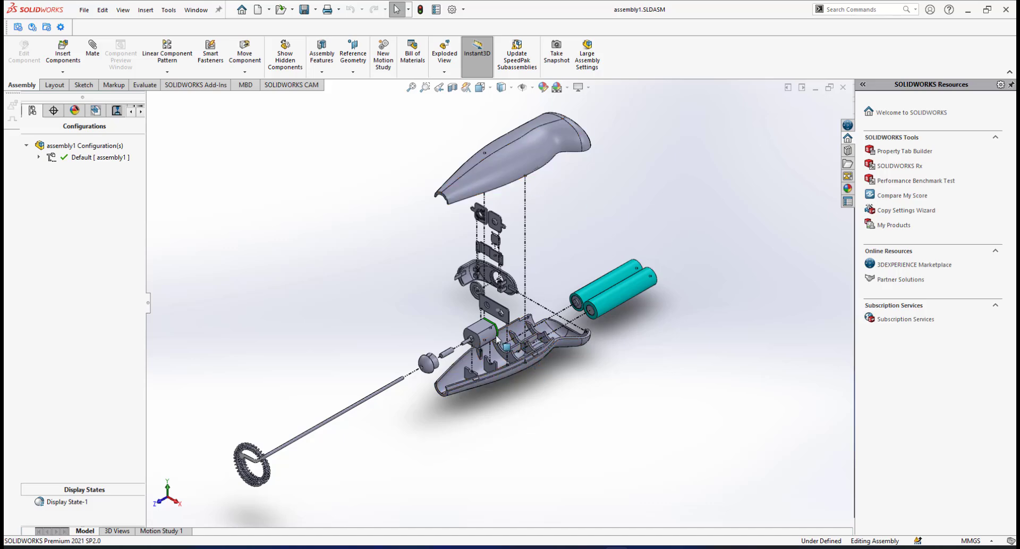
Orient the exploded milk frother in the assembly1.SLDASM window and save that orientation as the named view "view1".
scroll(520, 339, down, 4)
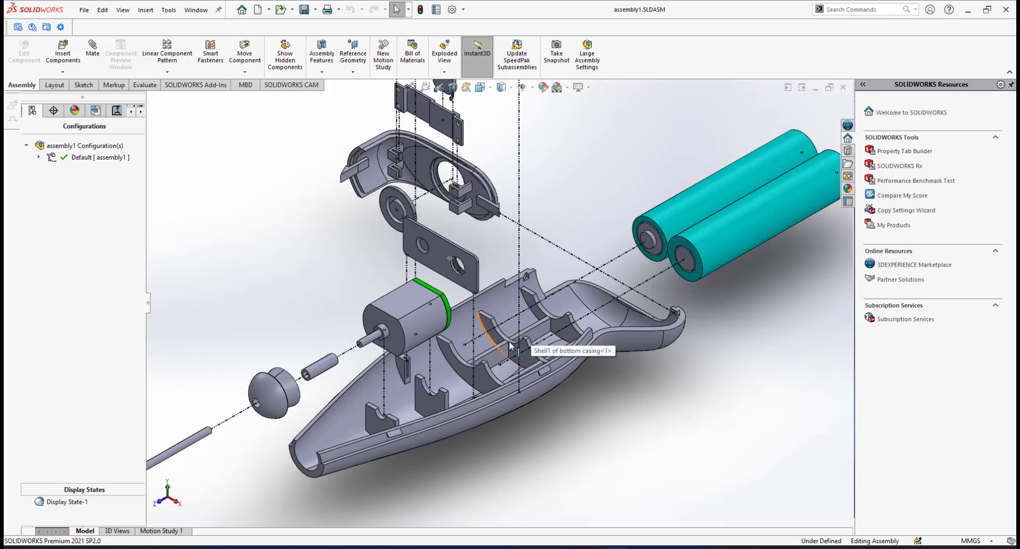
scroll(524, 342, up, 8)
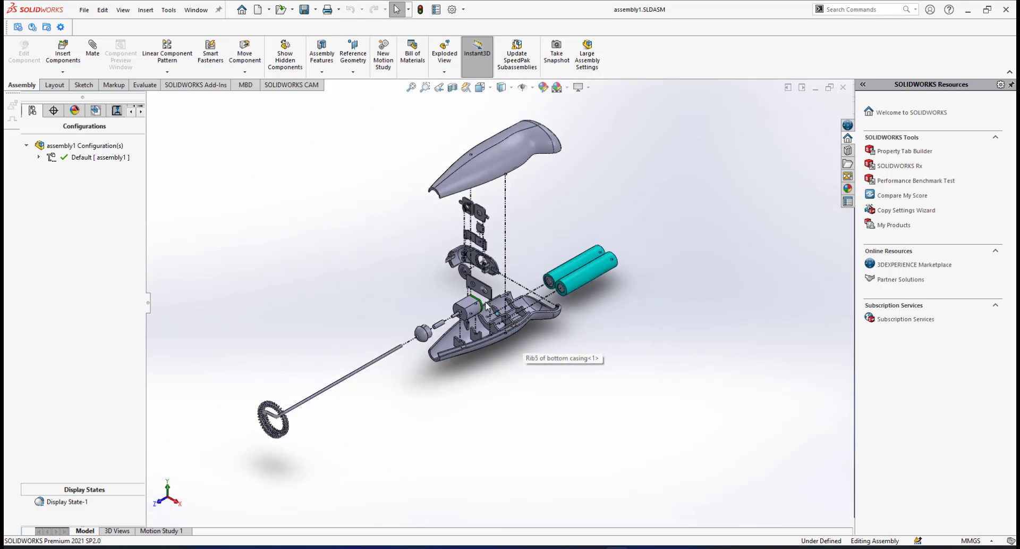
scroll(487, 306, down, 2)
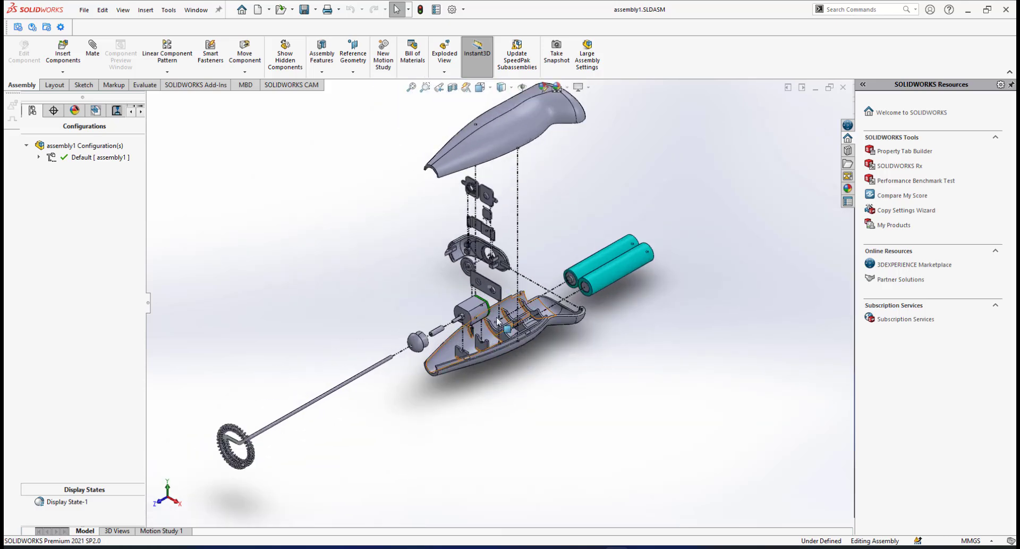
click(499, 317)
middle_drag(499, 317, 496, 310)
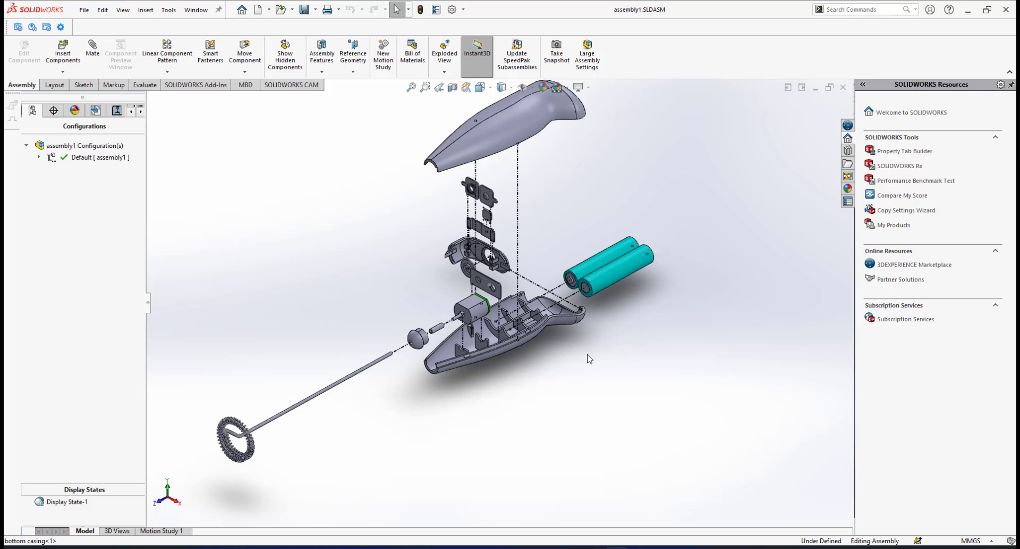
key(space)
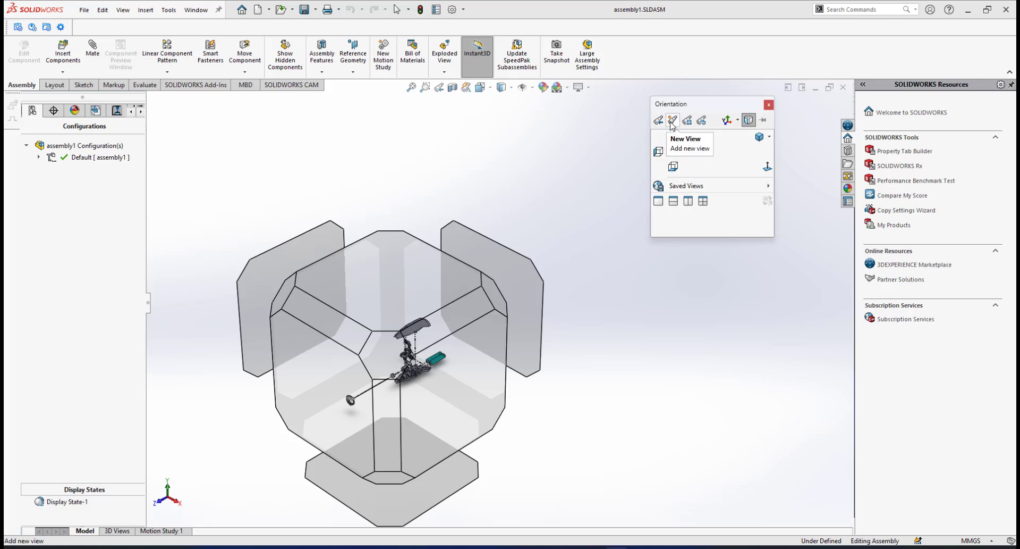
click(672, 121)
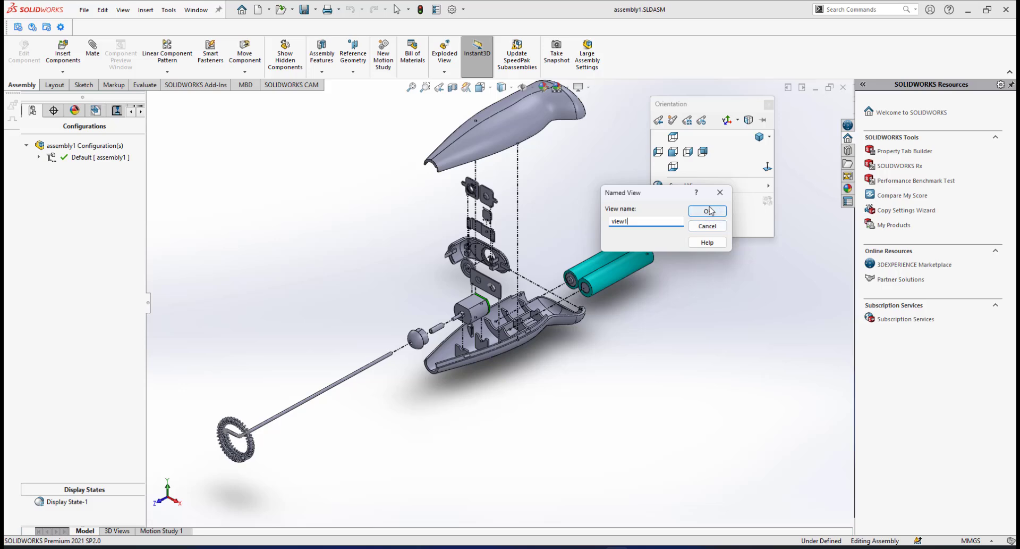
click(704, 213)
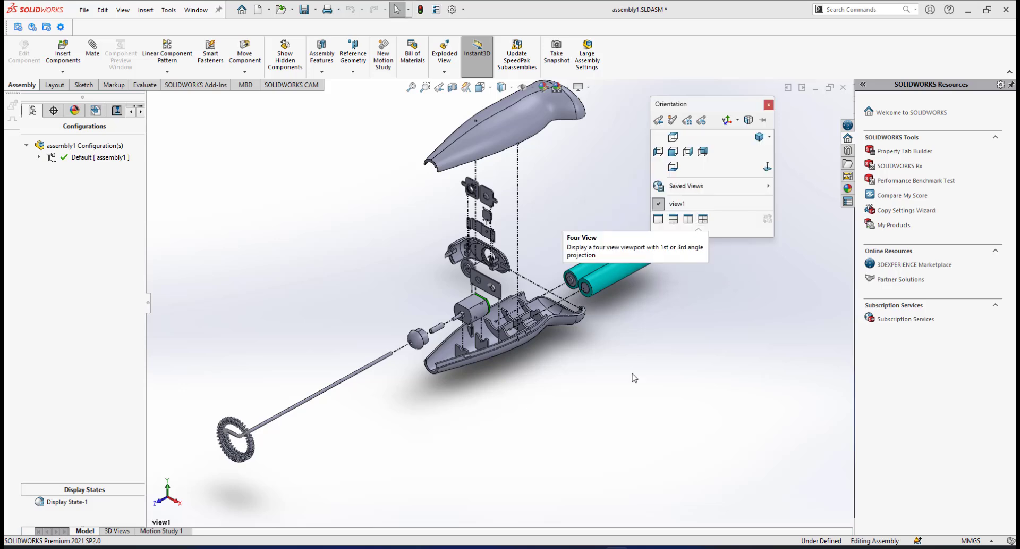
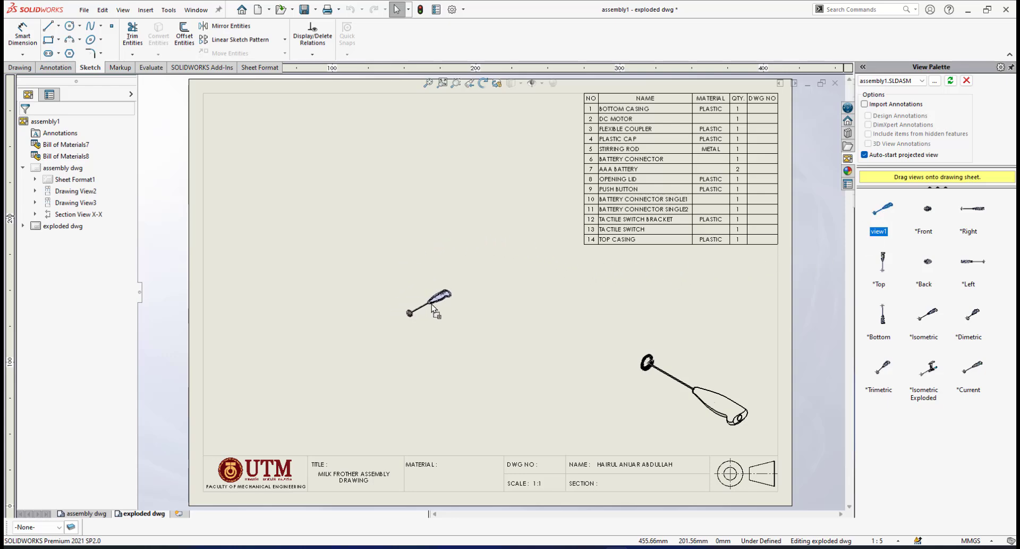
Place the view1 model view in the middle of the exploded dwg sheet and show it in its exploded state.
drag(432, 304, 436, 304)
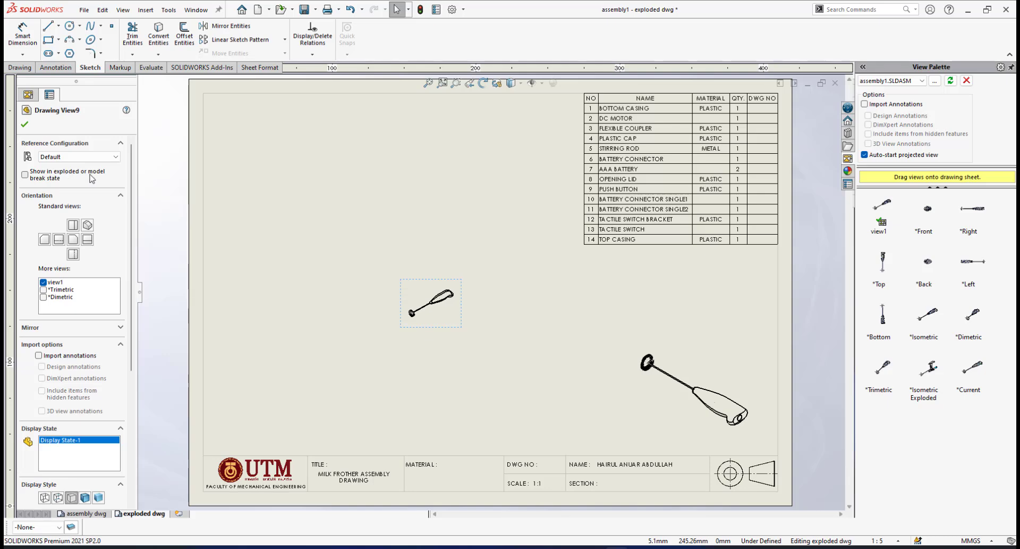
click(25, 175)
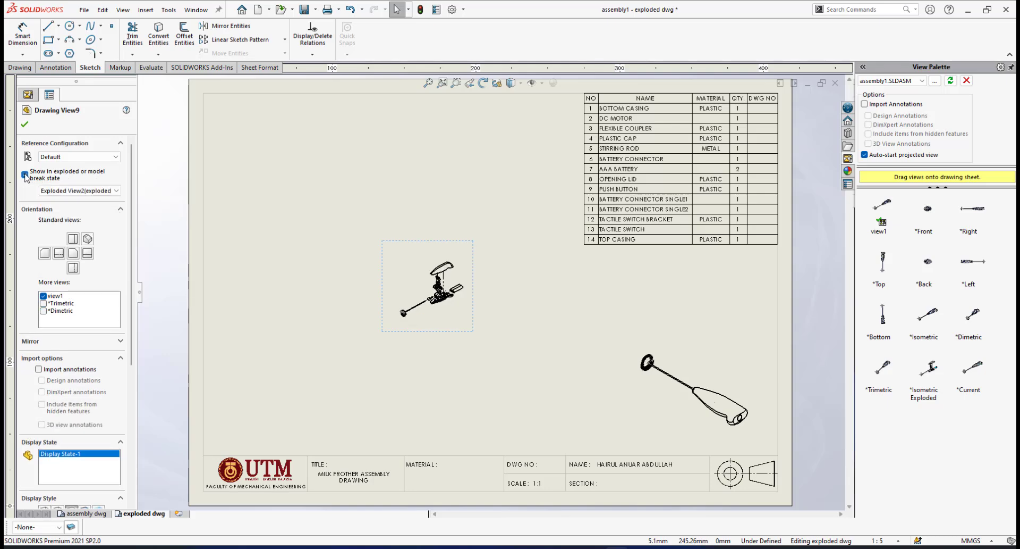
click(23, 125)
Remove the tangent edges from the exploded drawing view.
scroll(467, 296, down, 3)
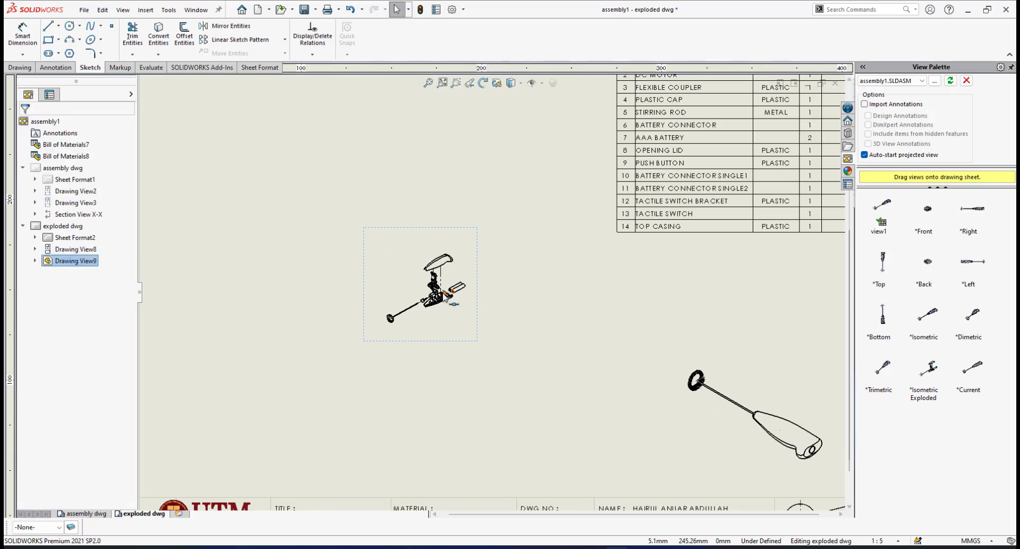
scroll(514, 275, down, 3)
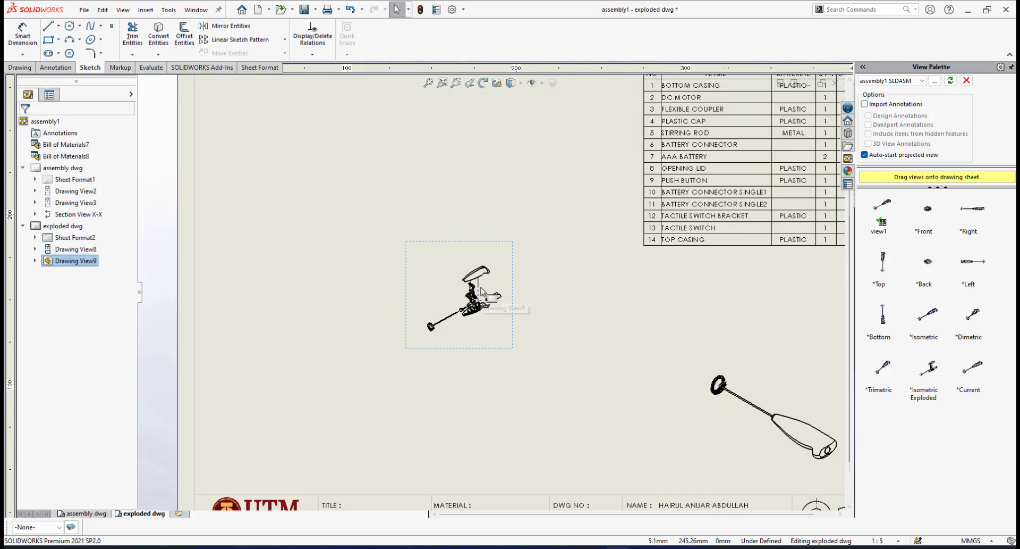
scroll(485, 302, down, 2)
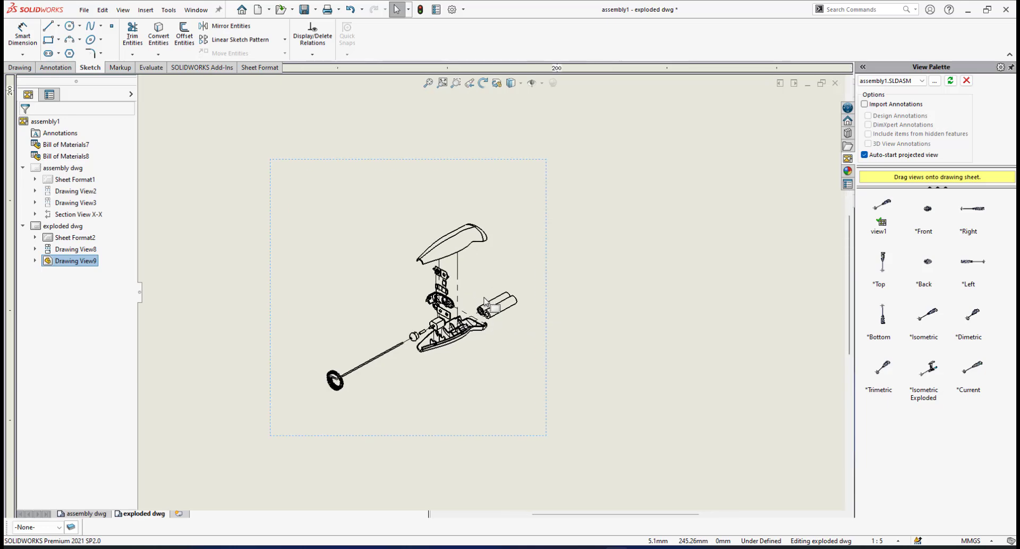
scroll(516, 277, up, 2)
scroll(526, 268, down, 2)
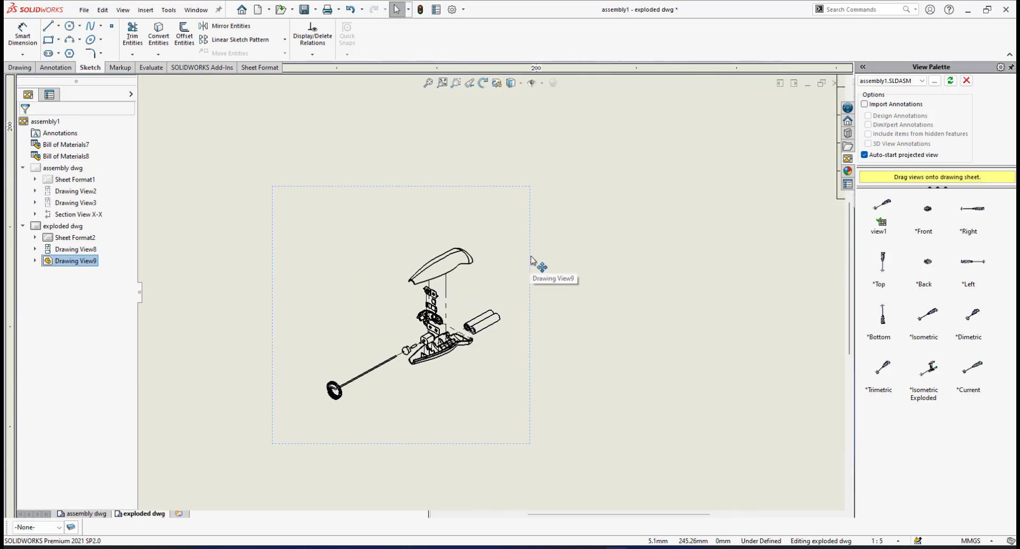
click(531, 259)
right_click(532, 259)
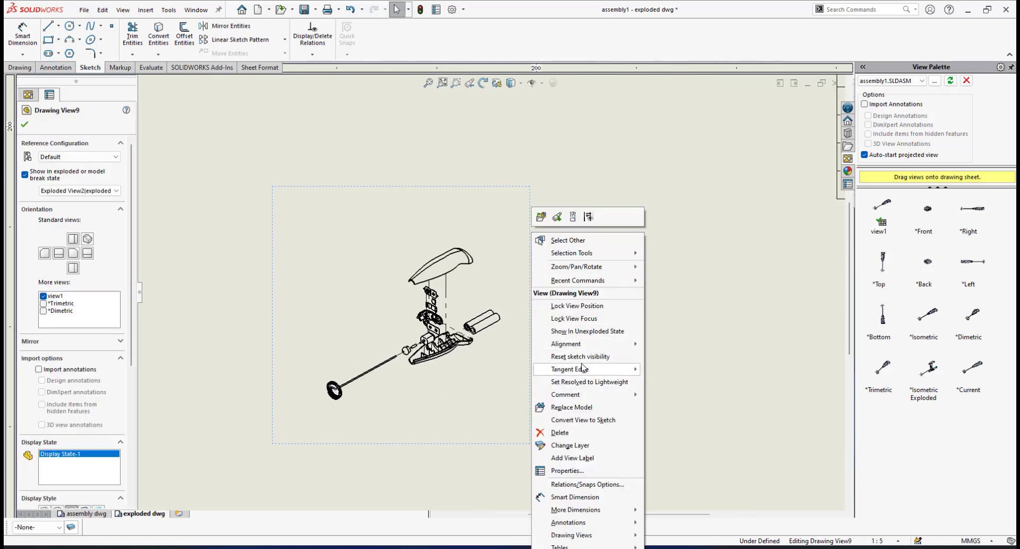
mouse_move(595, 369)
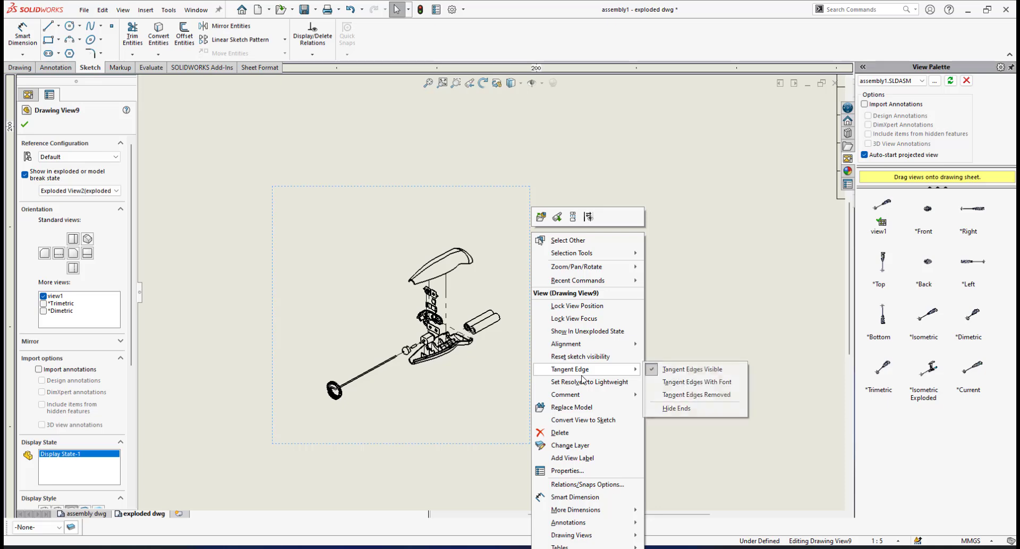
click(666, 396)
Set the exploded view to a custom scale of 1:1 and inspect the enlarged parts.
scroll(130, 345, down, 5)
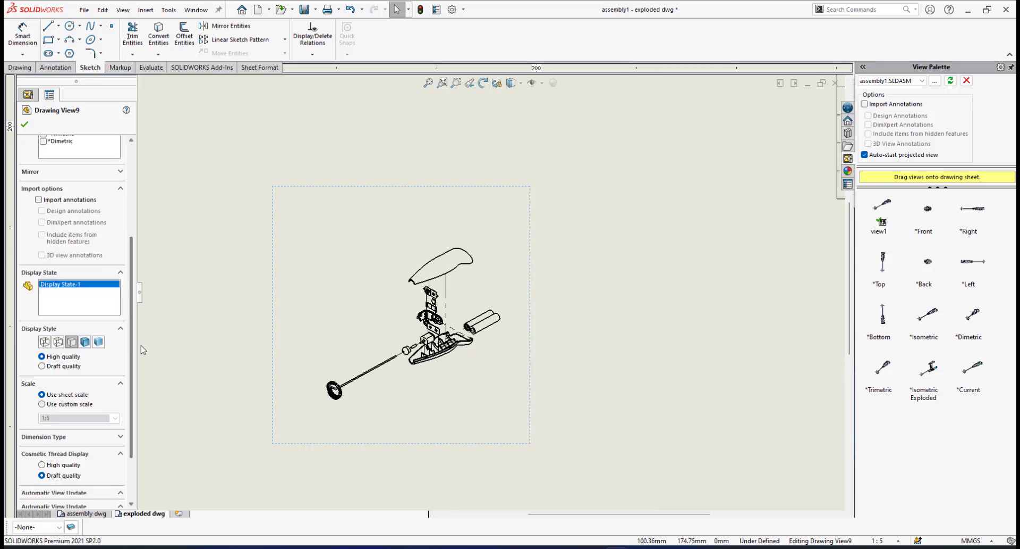
scroll(133, 361, down, 2)
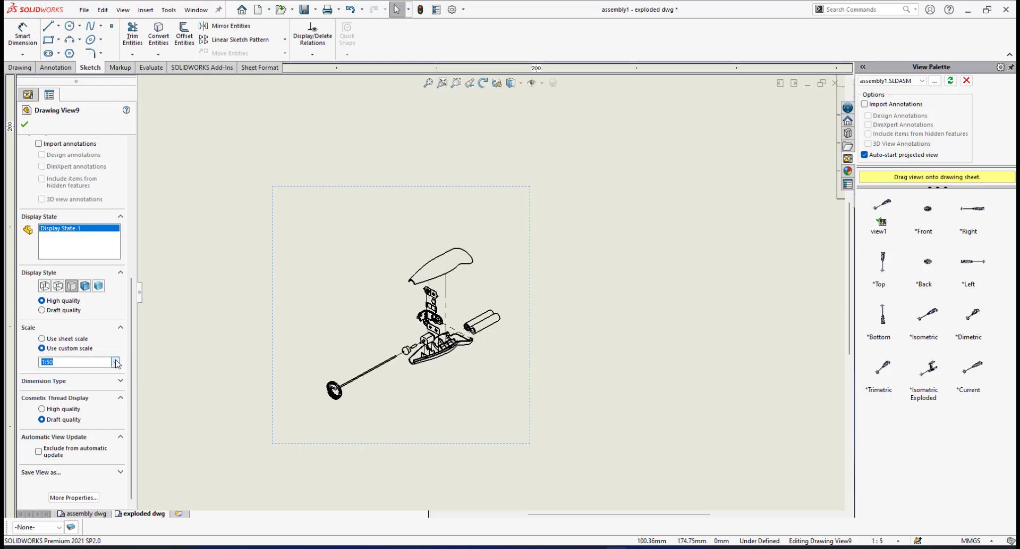
click(115, 362)
scroll(77, 404, up, 3)
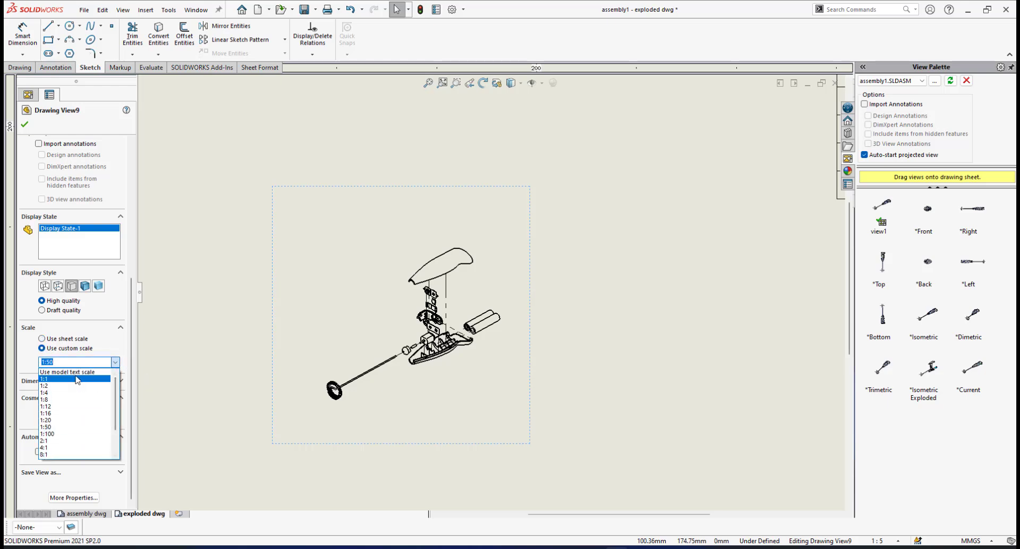
click(77, 378)
key(f)
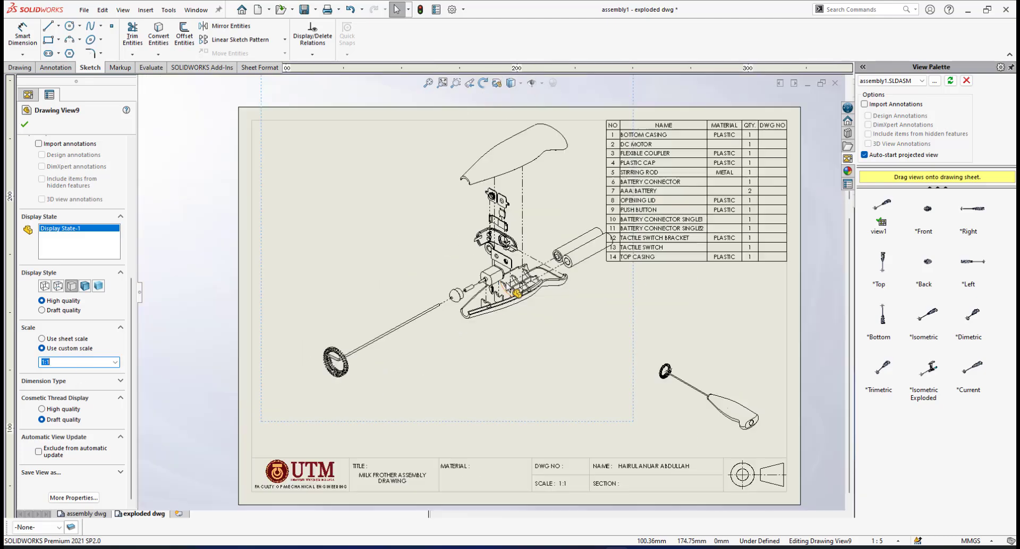
scroll(507, 284, up, 1)
scroll(531, 271, down, 4)
scroll(482, 315, up, 2)
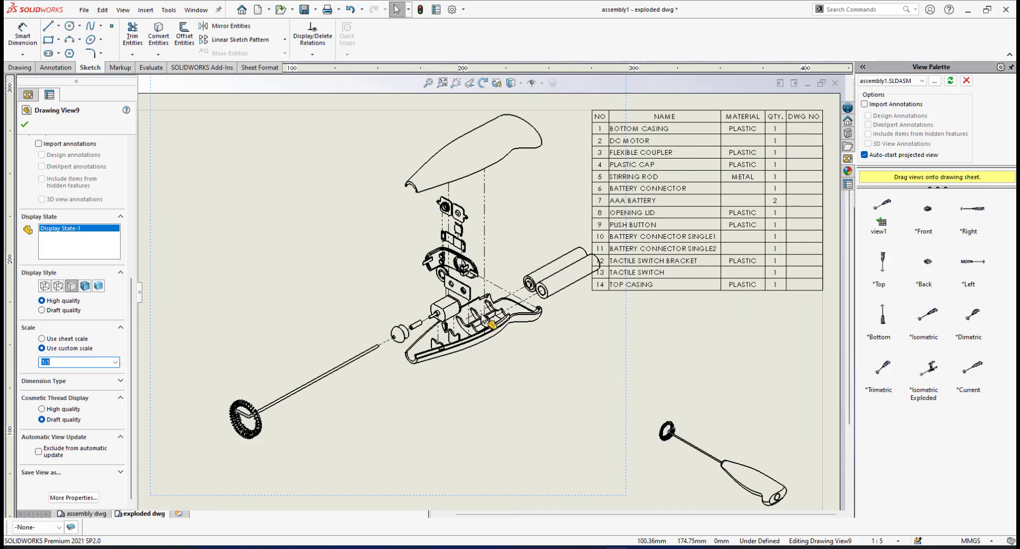
scroll(492, 322, down, 3)
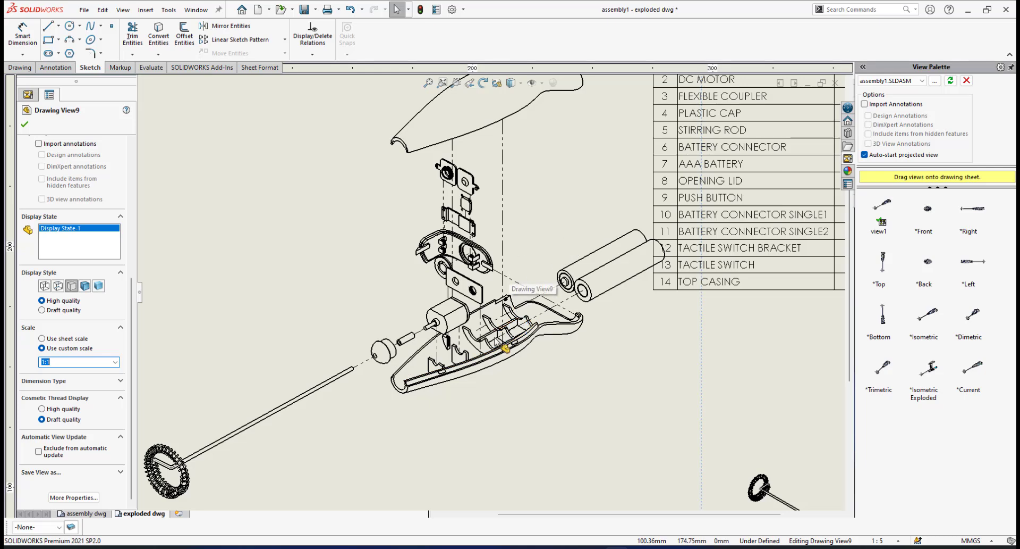
scroll(505, 348, down, 1)
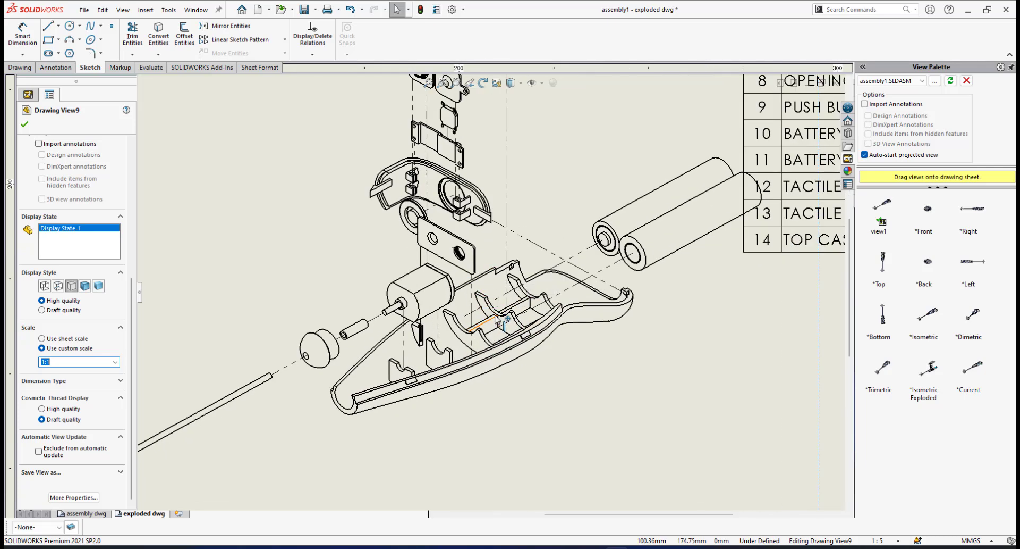
Move the exploded view down and to the left on the sheet so the batteries clear the bill of materials table.
scroll(497, 319, up, 4)
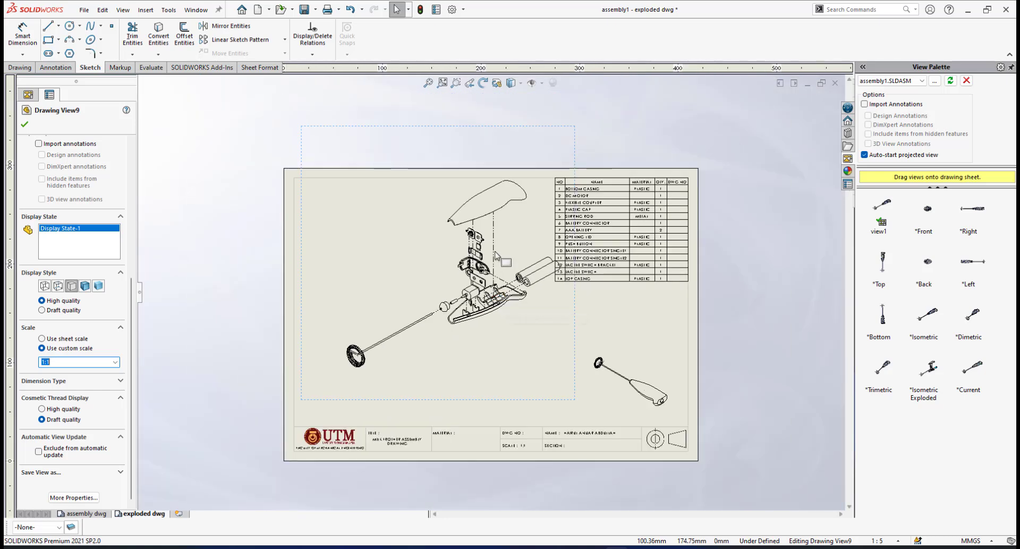
scroll(495, 255, down, 1)
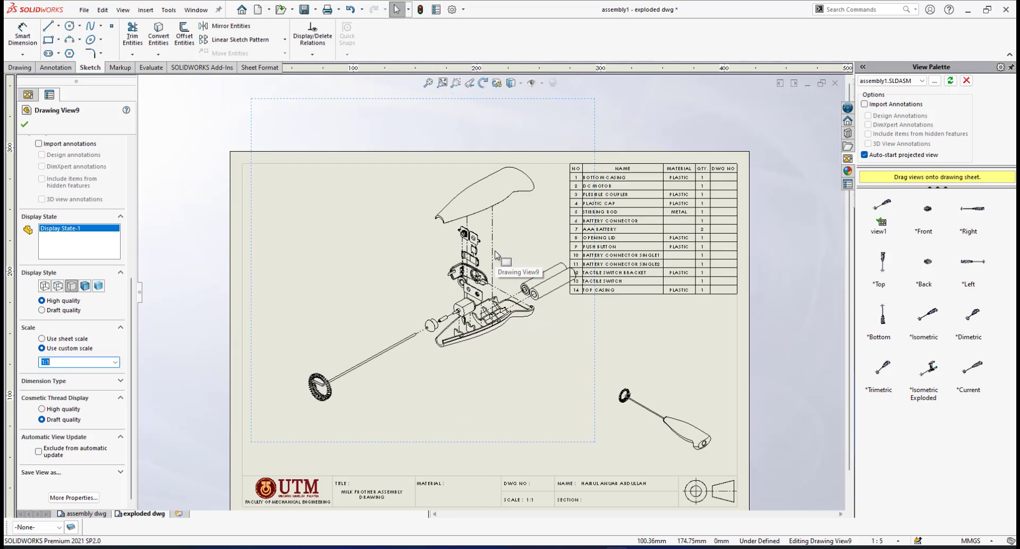
scroll(532, 281, down, 1)
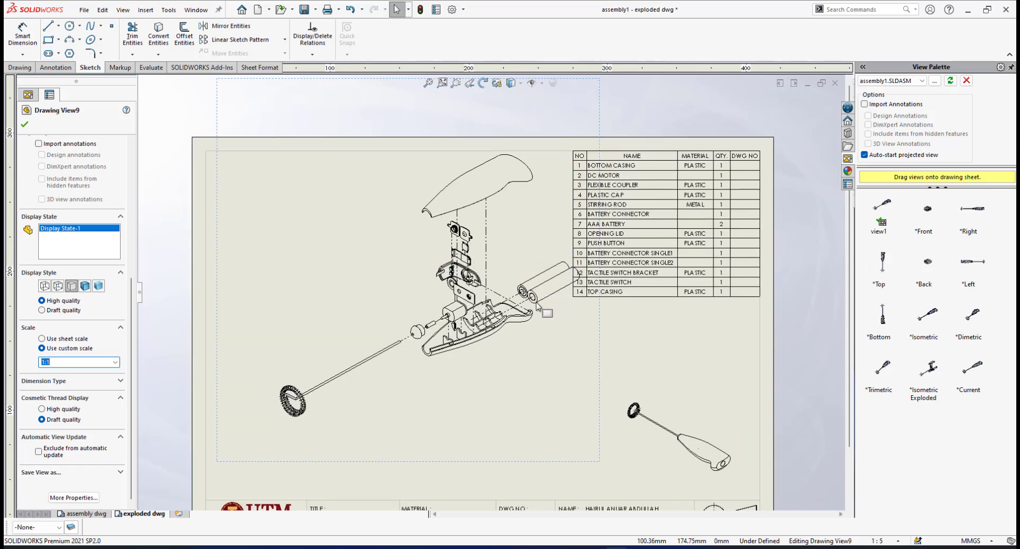
scroll(537, 304, down, 1)
scroll(537, 304, up, 2)
scroll(537, 304, down, 1)
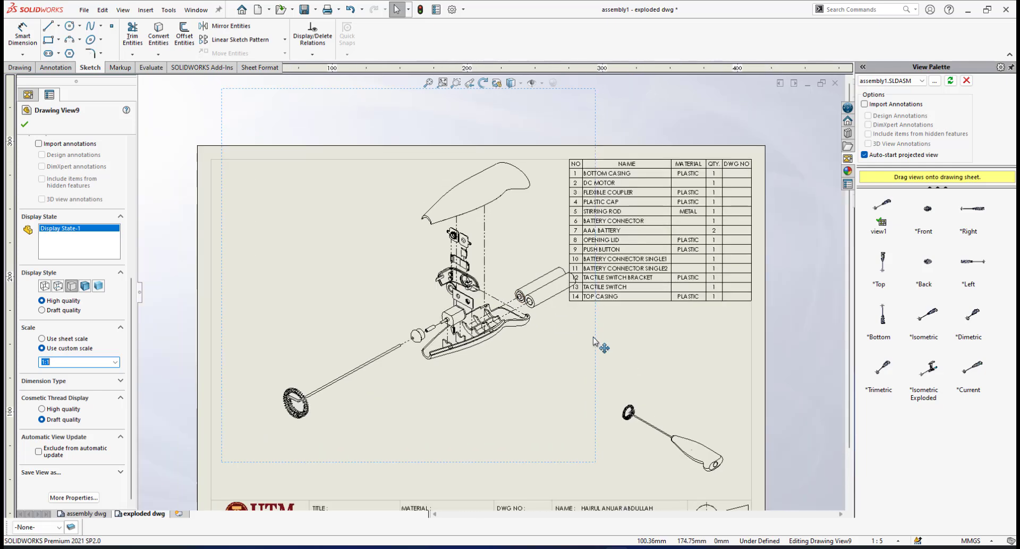
drag(594, 338, 569, 395)
scroll(537, 377, up, 2)
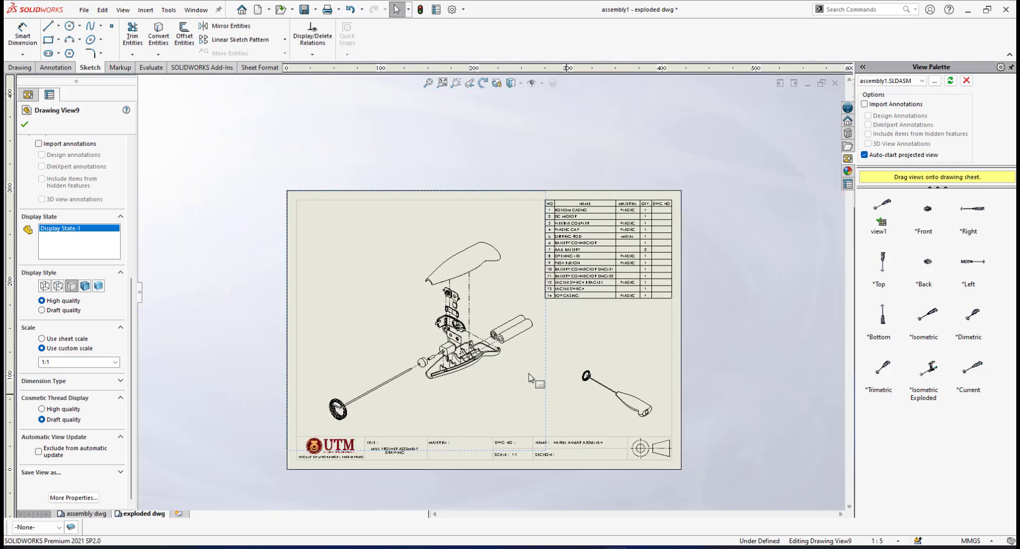
scroll(529, 378, down, 2)
mouse_move(555, 338)
mouse_down()
mouse_move(560, 330)
mouse_move(541, 336)
mouse_up()
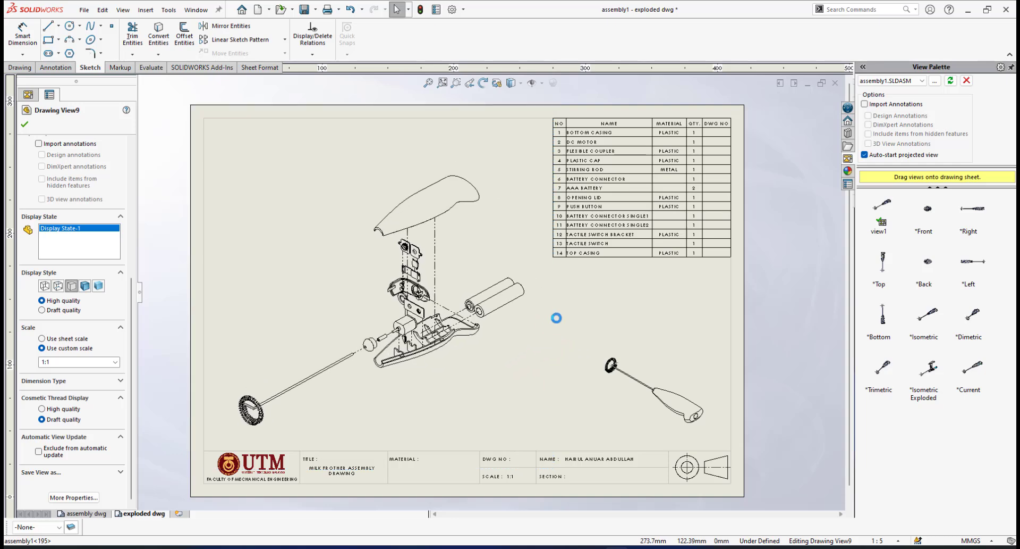
click(662, 286)
mouse_move(541, 318)
mouse_down()
mouse_move(549, 327)
mouse_move(540, 319)
mouse_up()
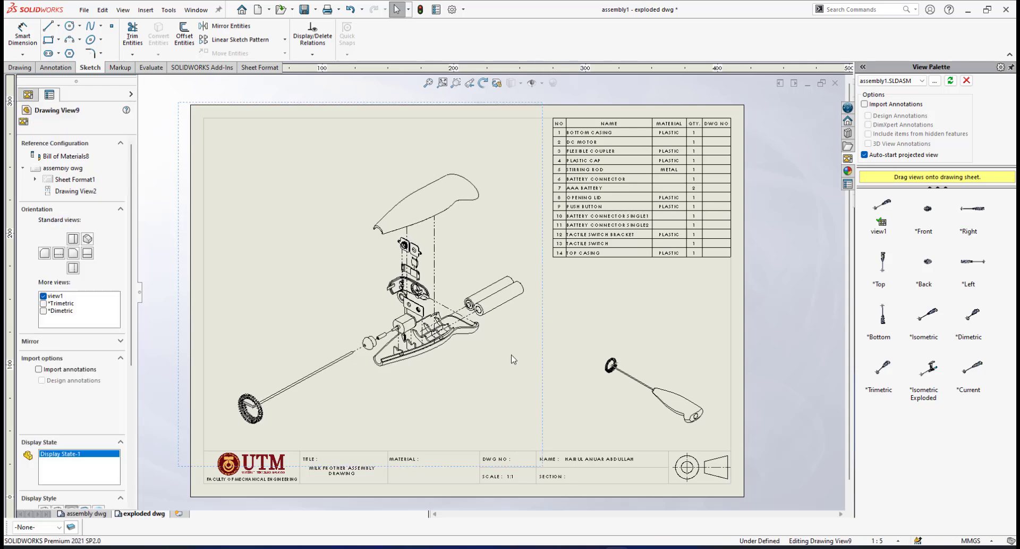
scroll(471, 338, up, 3)
scroll(467, 341, up, 3)
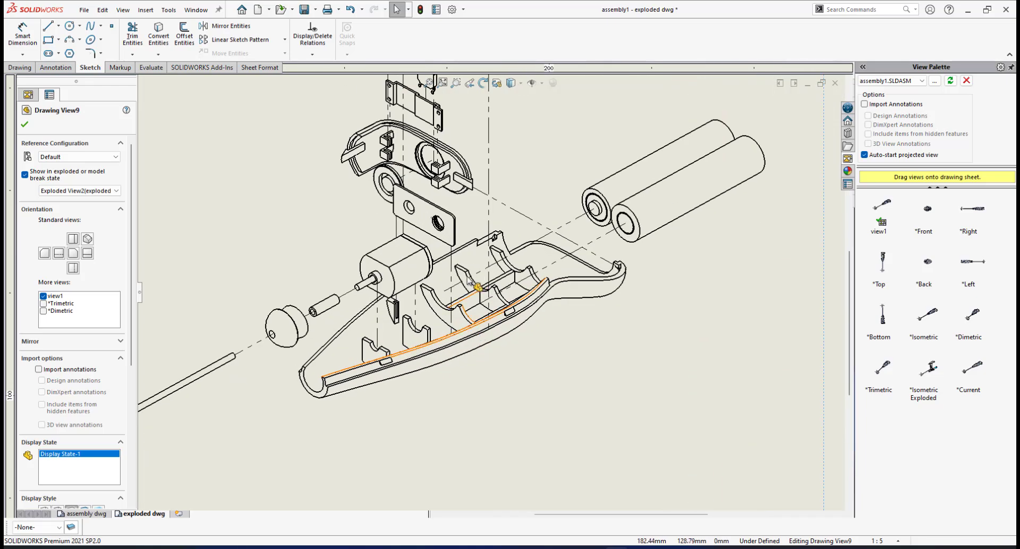
scroll(491, 260, down, 3)
scroll(510, 260, down, 5)
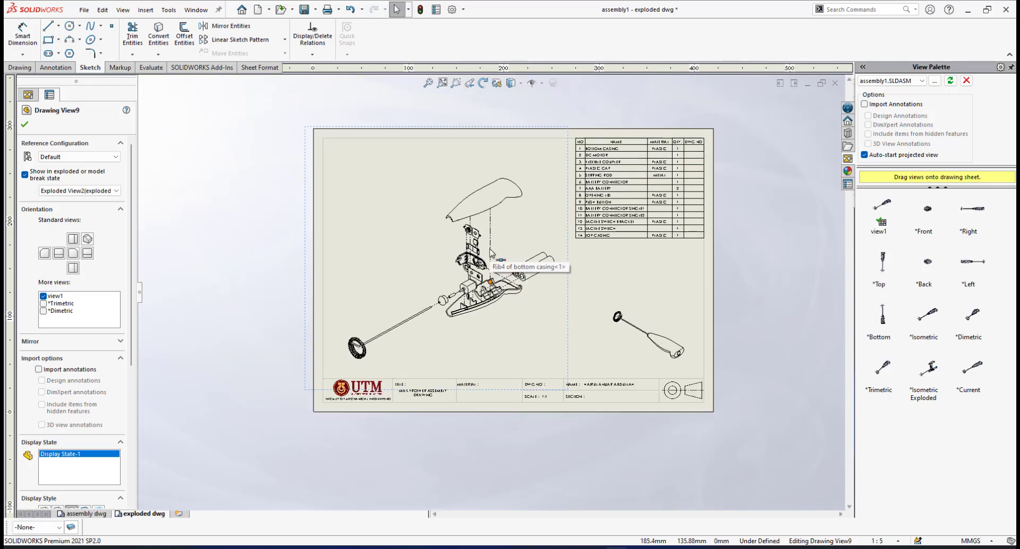
scroll(547, 281, up, 2)
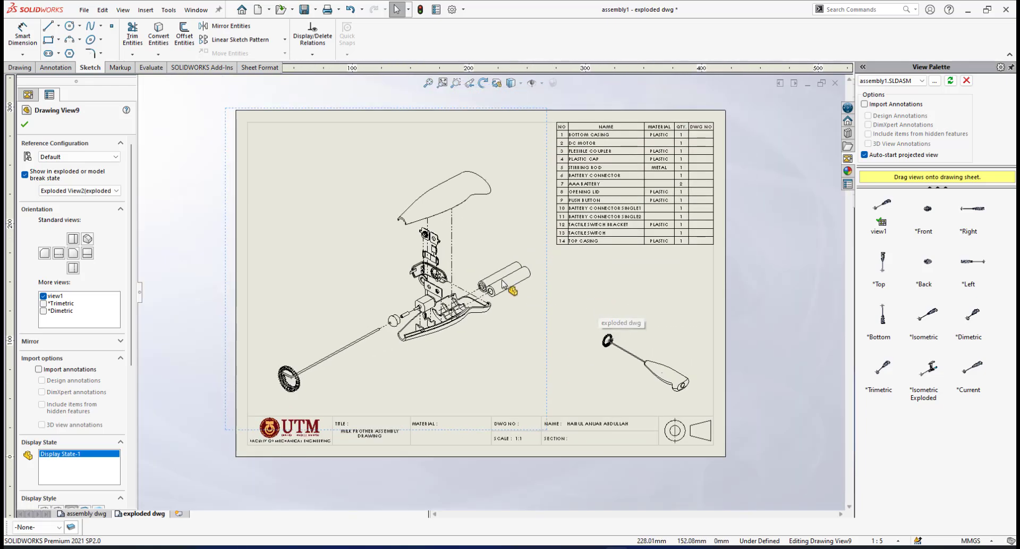
scroll(504, 283, up, 2)
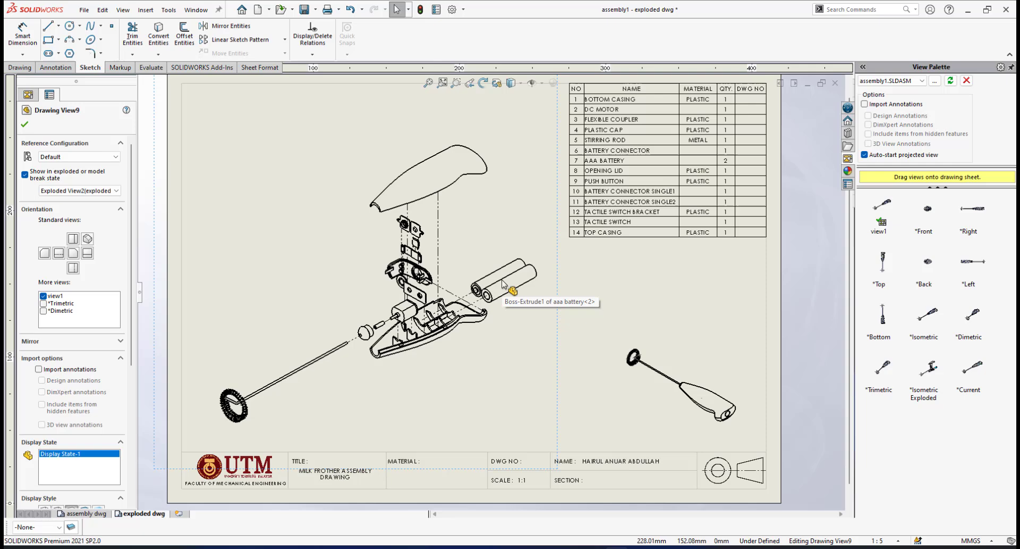
Attach a circular item-number balloon to the bottom casing and place it below the casing.
click(49, 68)
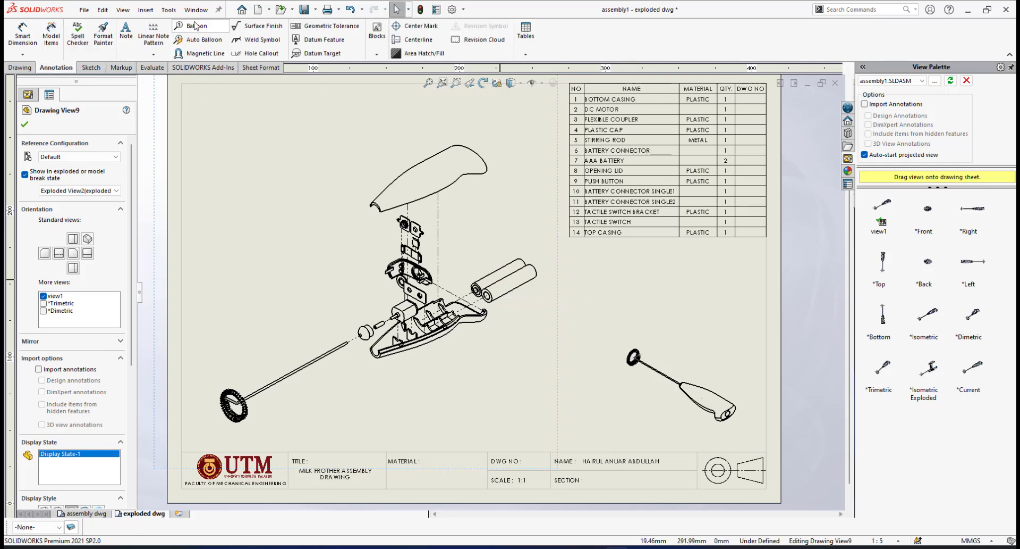
scroll(611, 234, up, 3)
scroll(523, 194, down, 3)
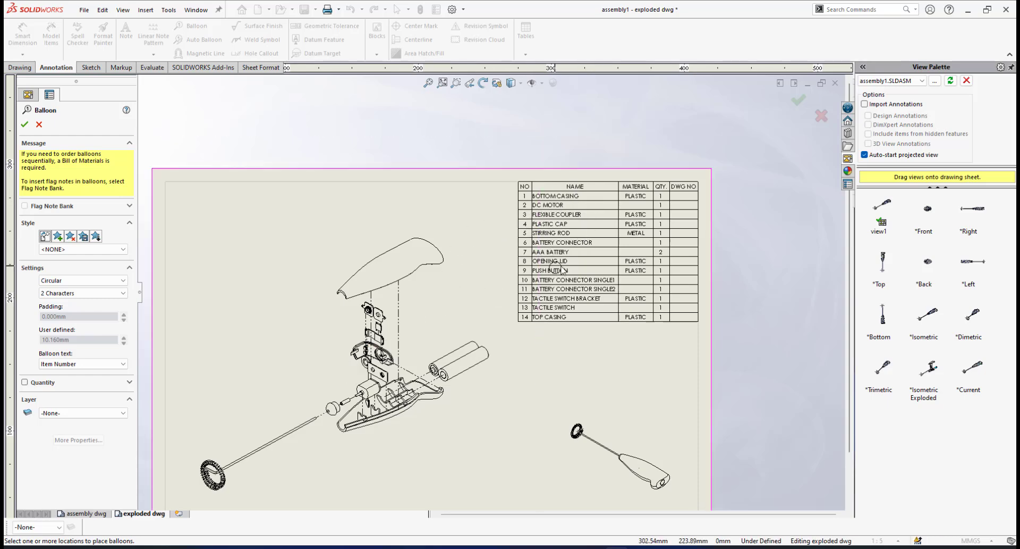
scroll(563, 270, up, 3)
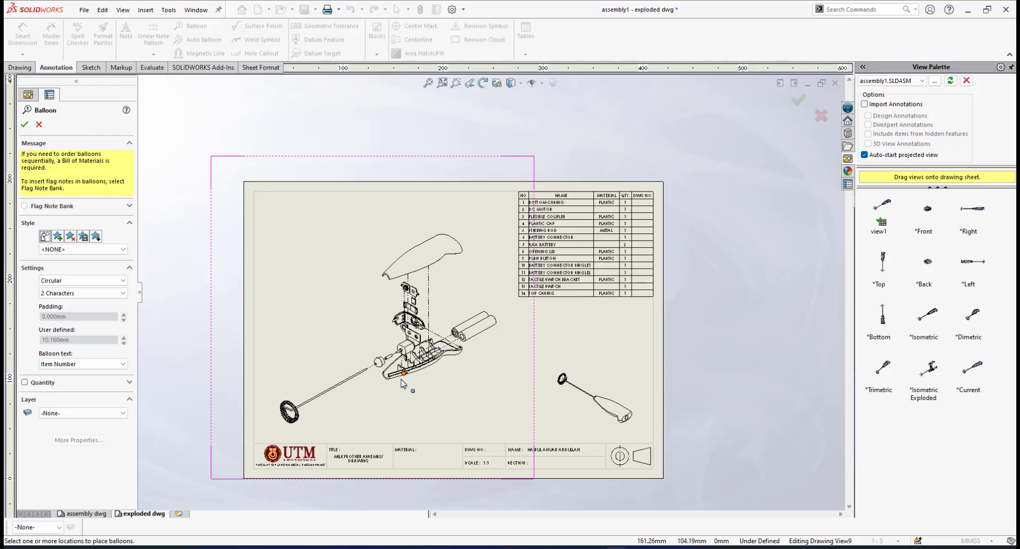
scroll(403, 383, down, 6)
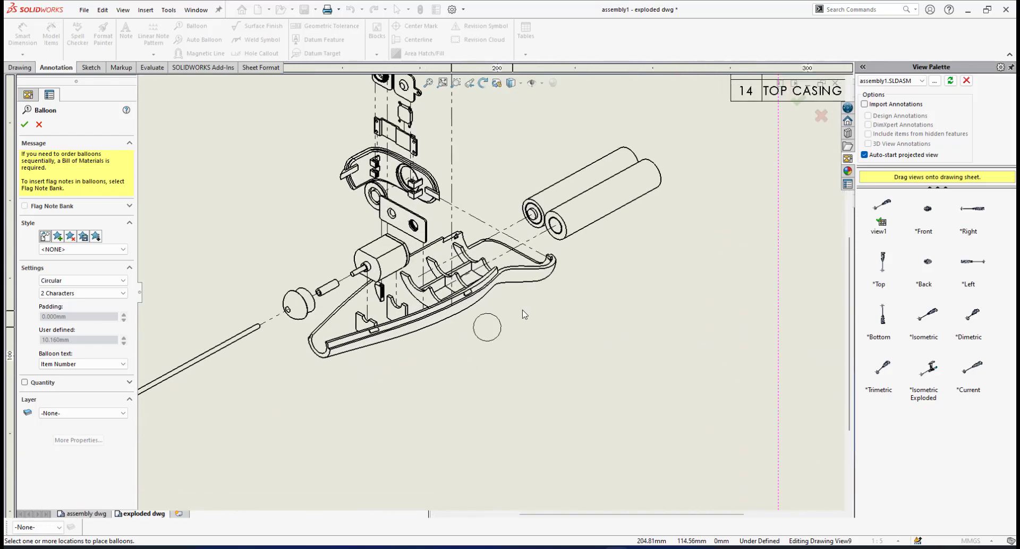
scroll(522, 310, up, 5)
scroll(567, 191, down, 3)
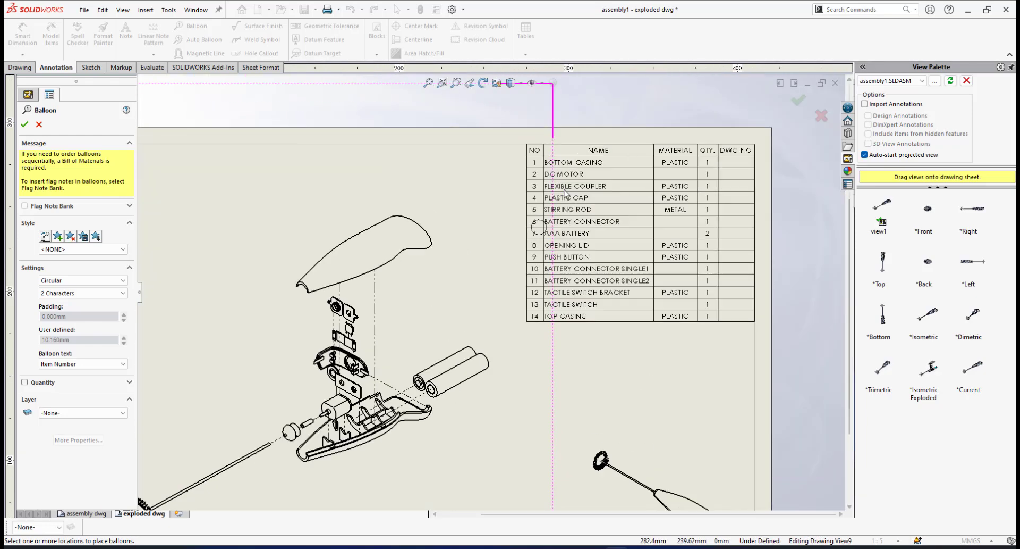
scroll(490, 294, up, 3)
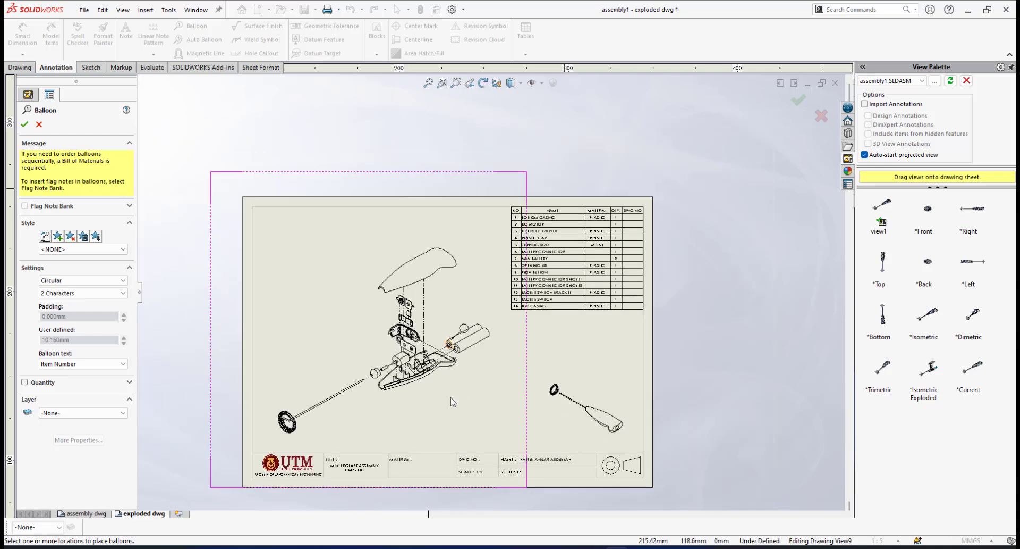
scroll(451, 398, down, 4)
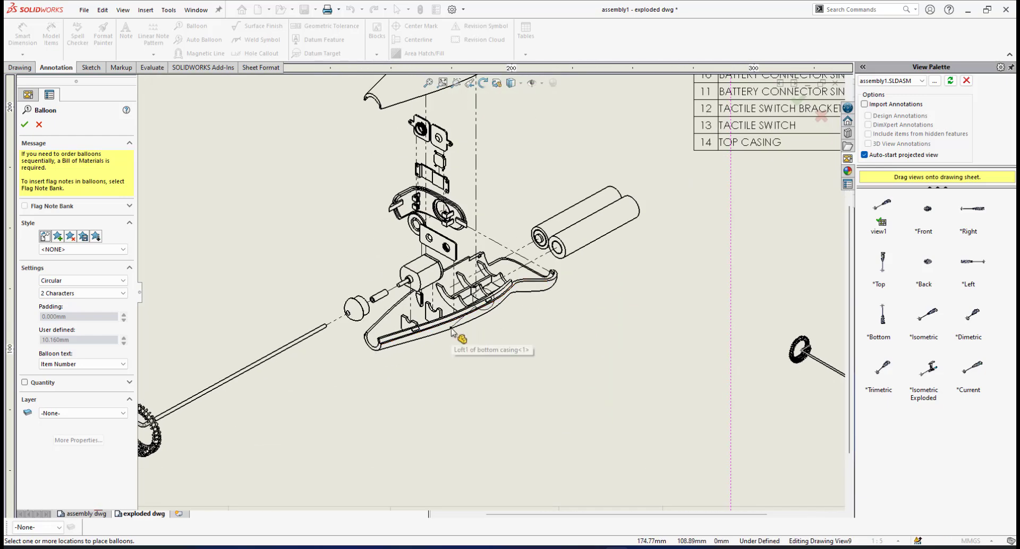
click(447, 327)
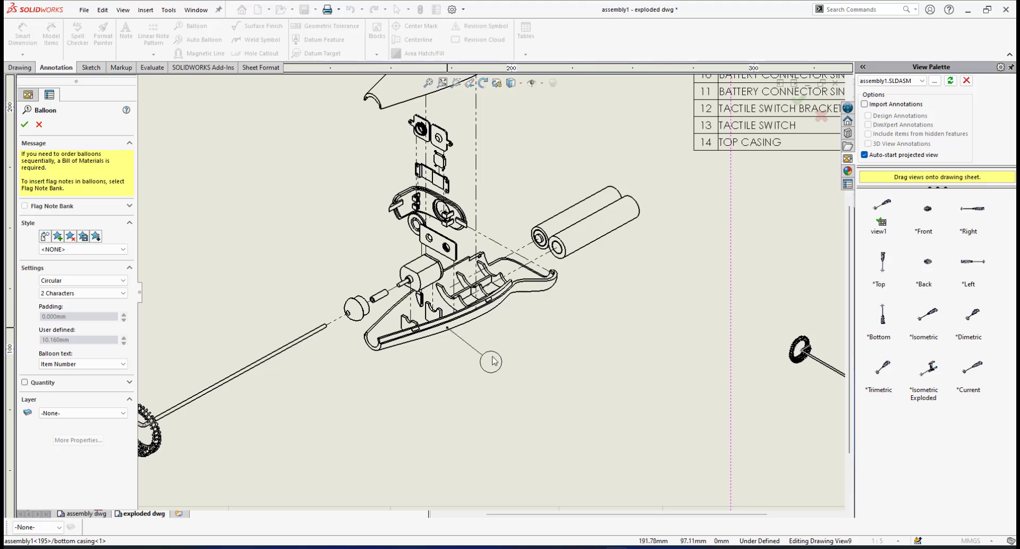
click(494, 360)
key(f)
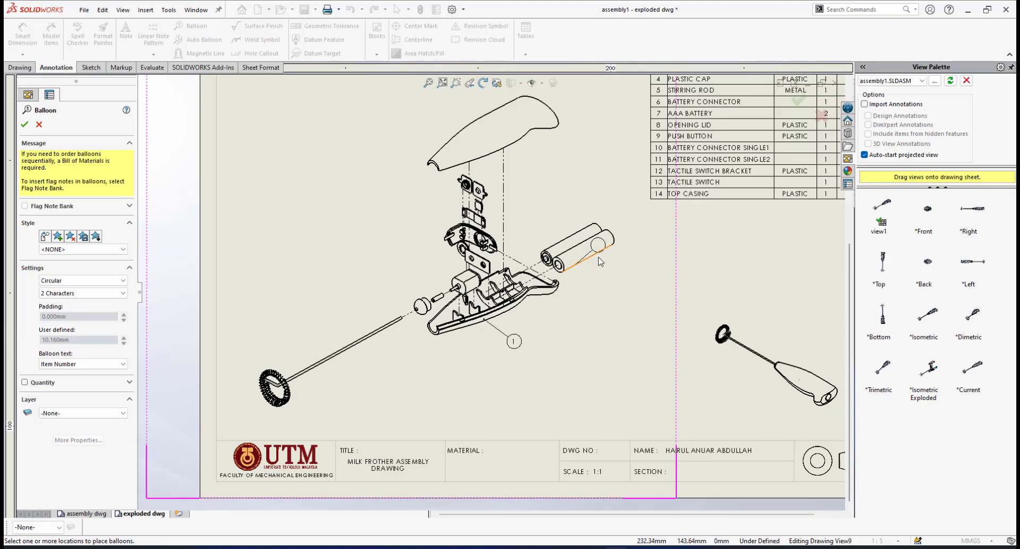
Add item-number balloons to the DC motor and the flexible coupler, placing both above and to the left of their parts.
scroll(447, 311, down, 5)
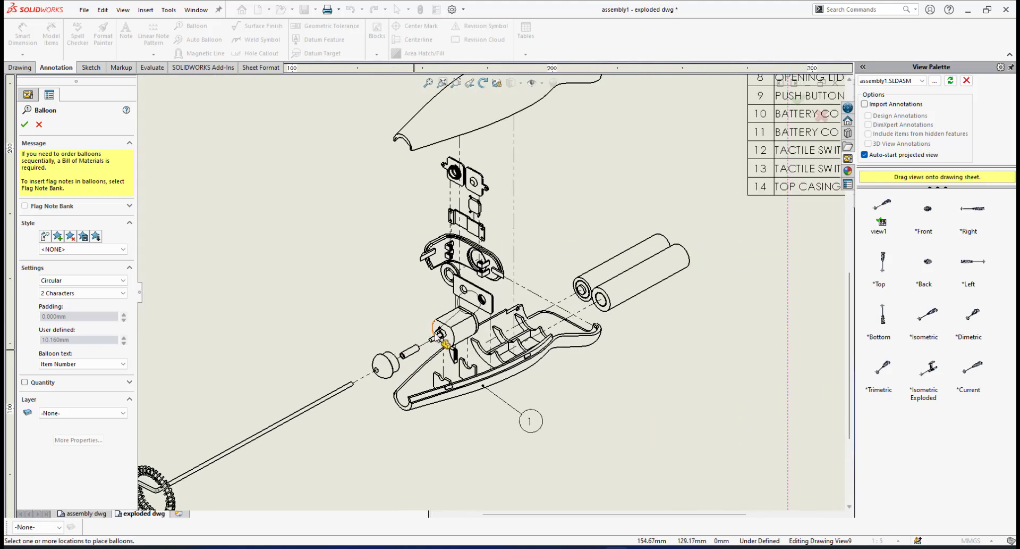
click(461, 311)
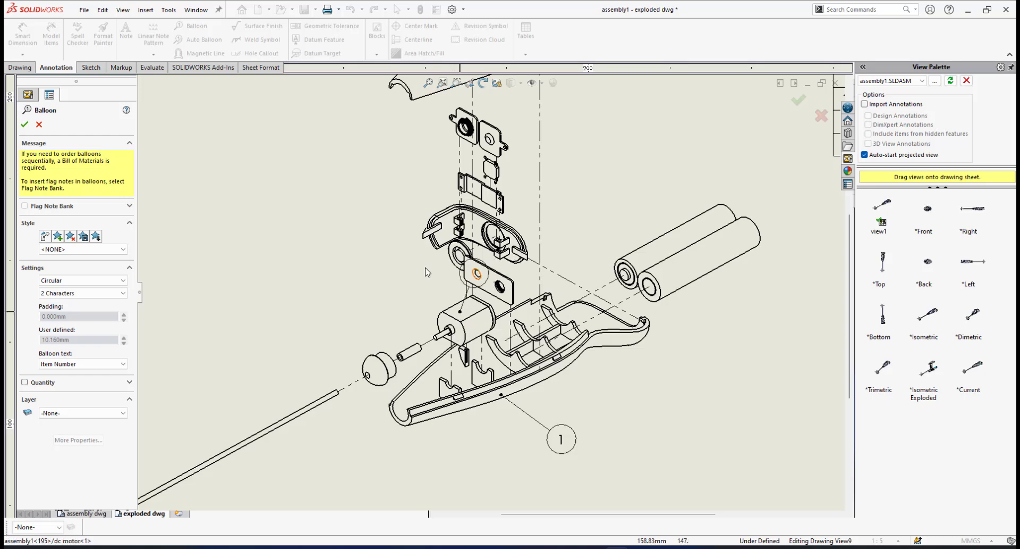
click(403, 275)
scroll(420, 338, down, 2)
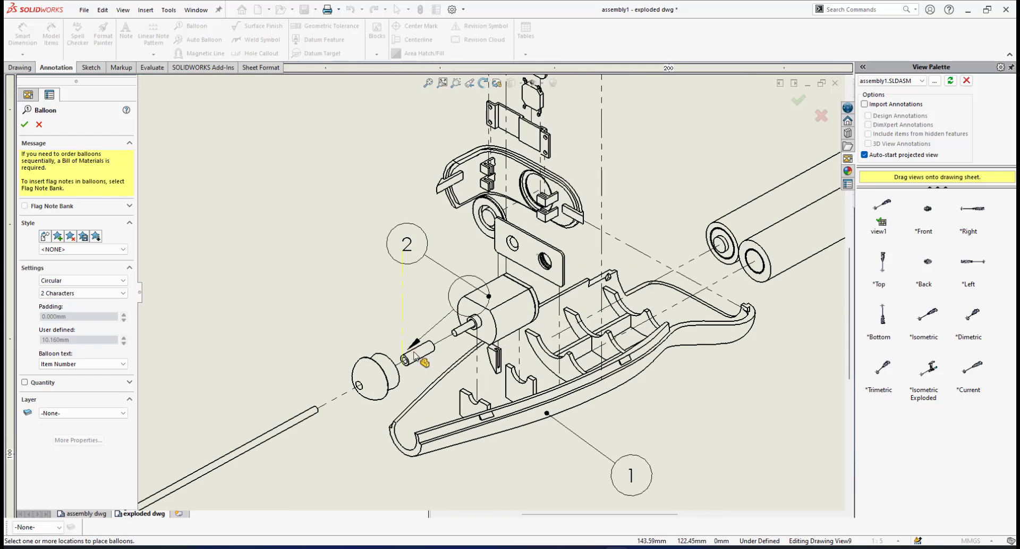
click(420, 351)
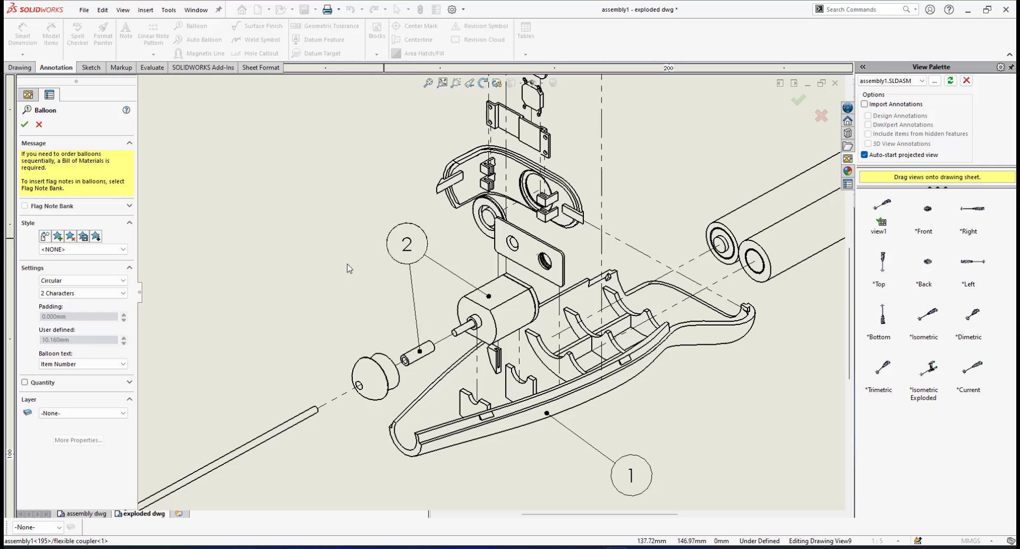
click(330, 271)
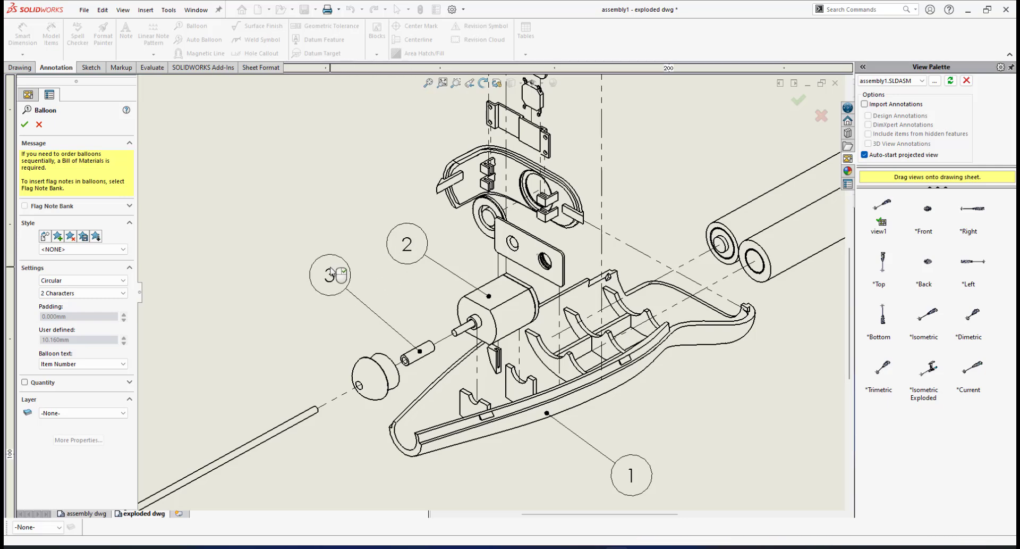
Add item-number balloons to the plastic cap and the stirring rod, placed above and to the left of each part.
scroll(334, 346, up, 2)
scroll(352, 356, down, 1)
click(435, 342)
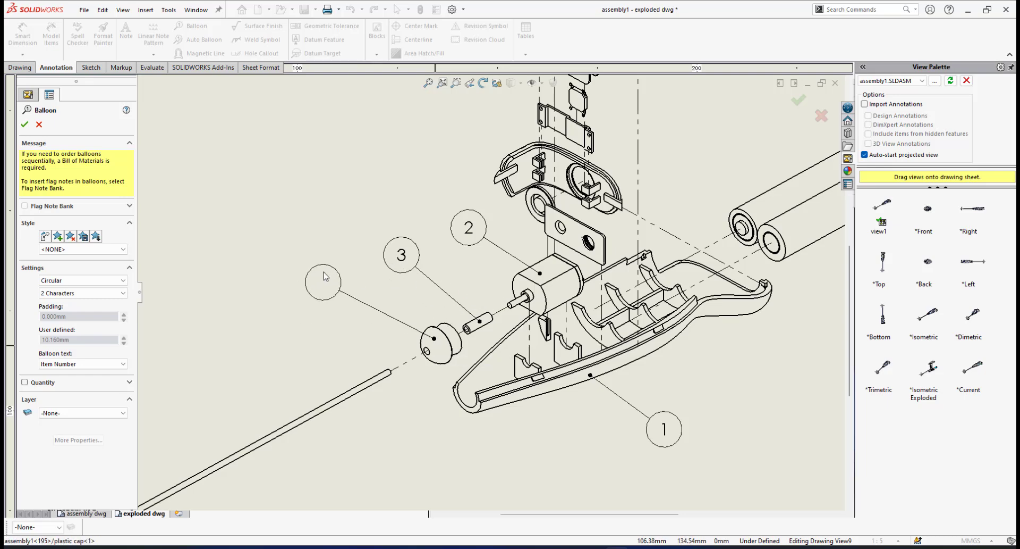
click(323, 280)
scroll(348, 323, up, 1)
scroll(353, 399, down, 2)
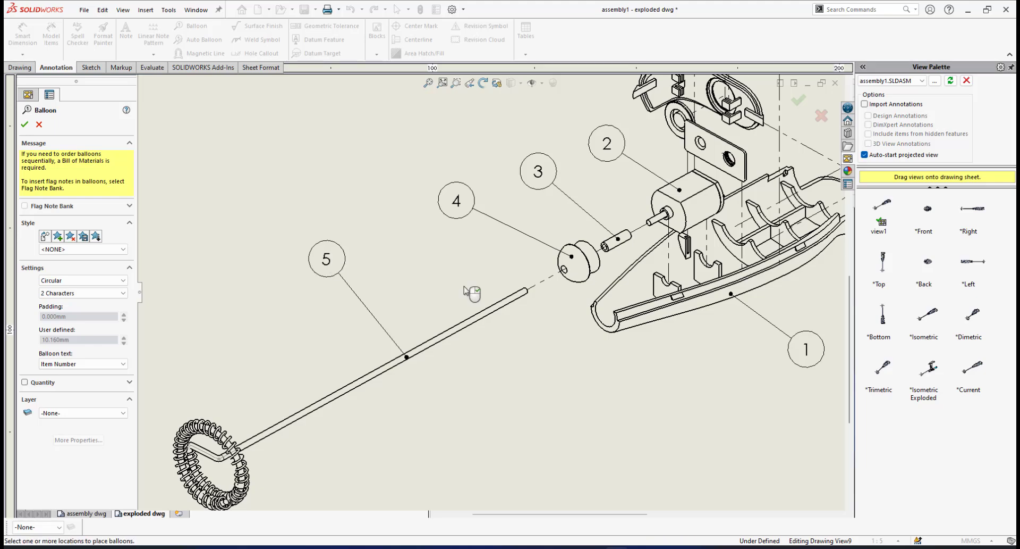
Attach an item-number balloon to the battery connector plate above the motor and place it to the plate's upper right.
scroll(470, 292, up, 2)
scroll(505, 255, down, 3)
scroll(524, 234, up, 1)
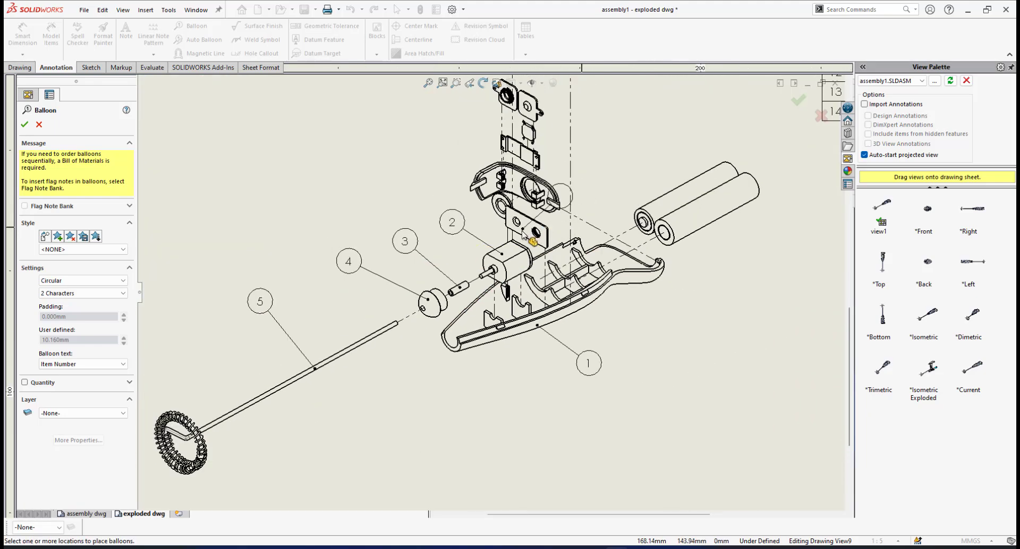
scroll(524, 234, down, 1)
scroll(516, 250, up, 2)
scroll(505, 287, down, 4)
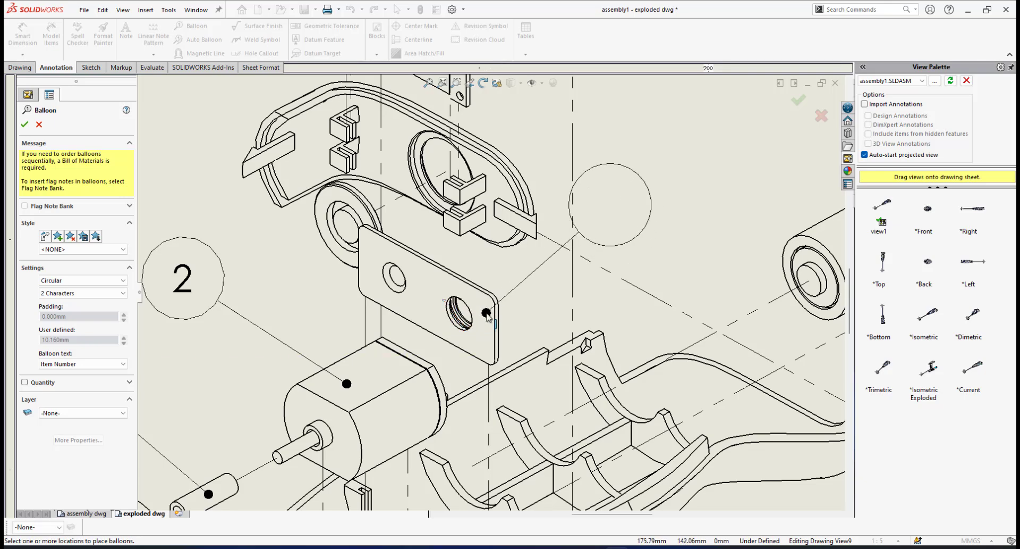
click(486, 312)
scroll(644, 188, up, 3)
click(601, 204)
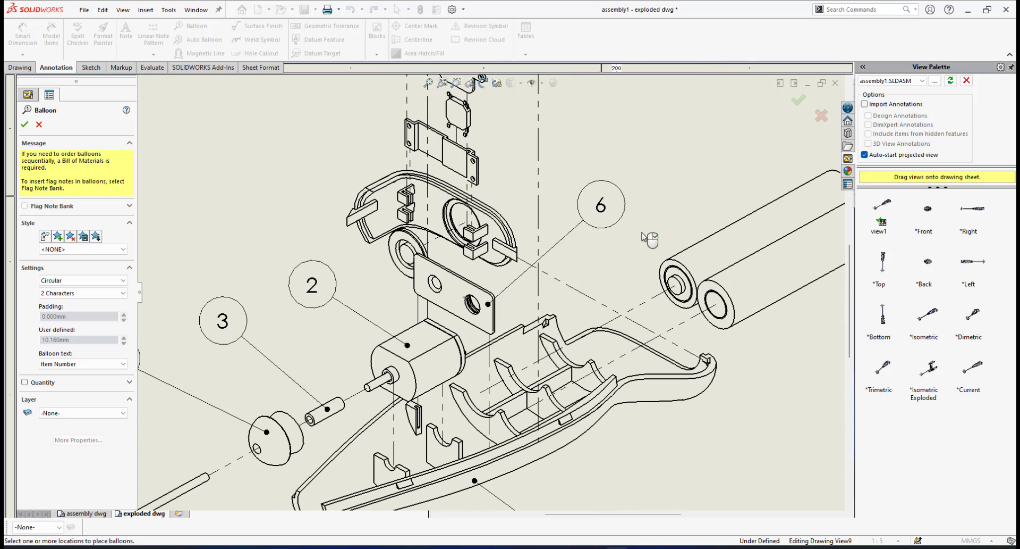
Attach an item-number balloon to the front AAA battery and place it below the battery.
scroll(650, 239, up, 3)
scroll(624, 287, down, 2)
click(627, 284)
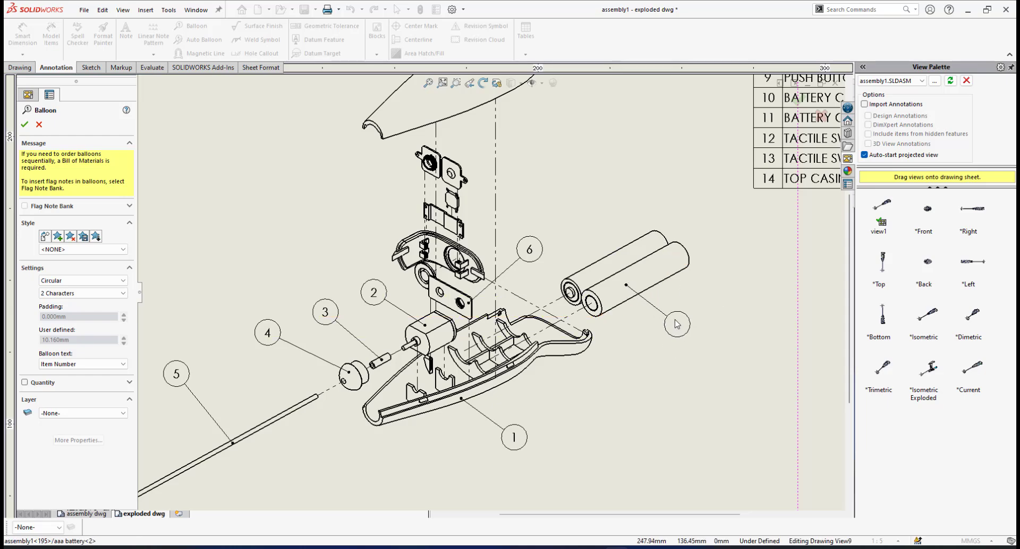
scroll(720, 246, up, 3)
scroll(700, 365, down, 2)
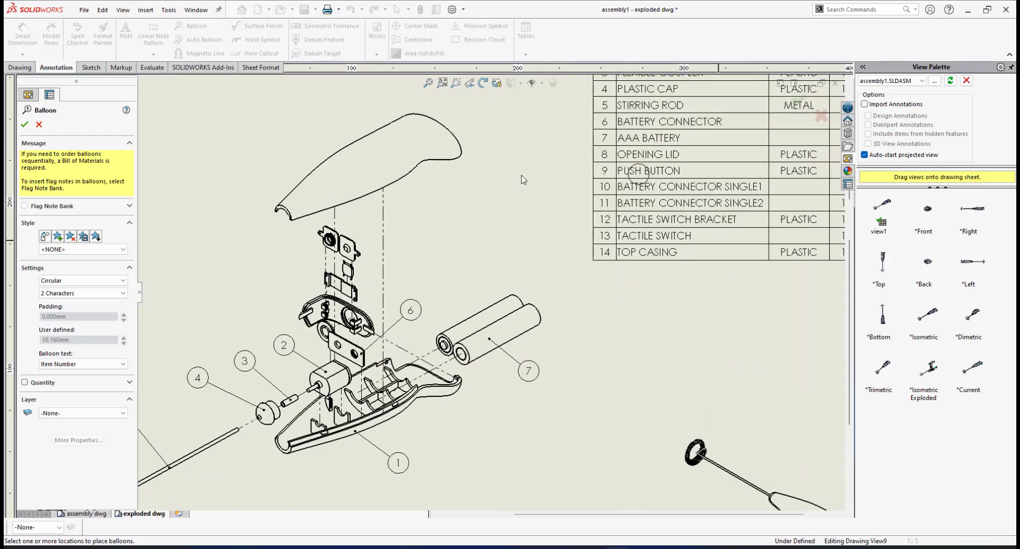
Attach an item-number balloon to the opening lid and place it to the lid's upper left.
scroll(402, 231, up, 1)
scroll(407, 324, down, 5)
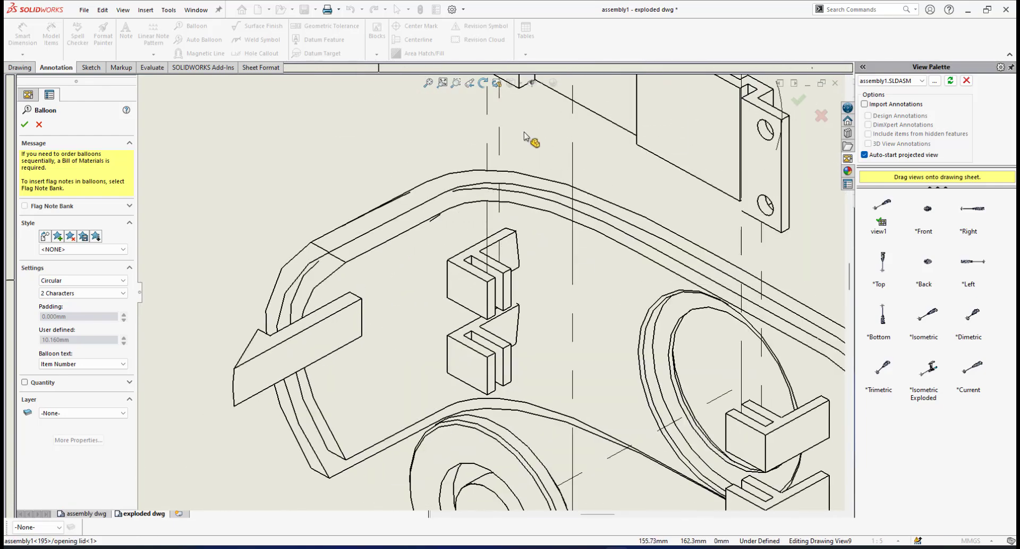
scroll(331, 247, up, 3)
scroll(331, 246, up, 3)
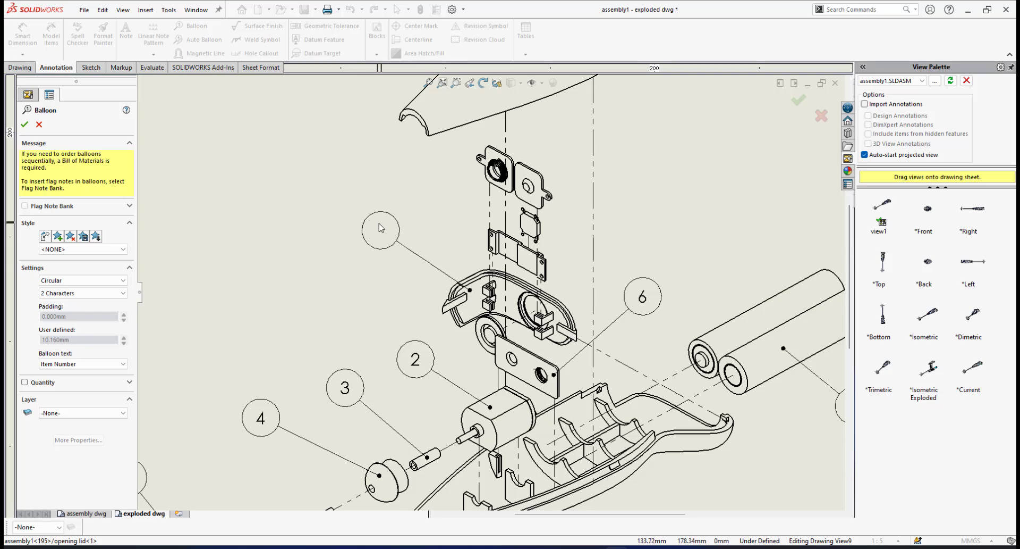
click(394, 227)
scroll(490, 292, up, 3)
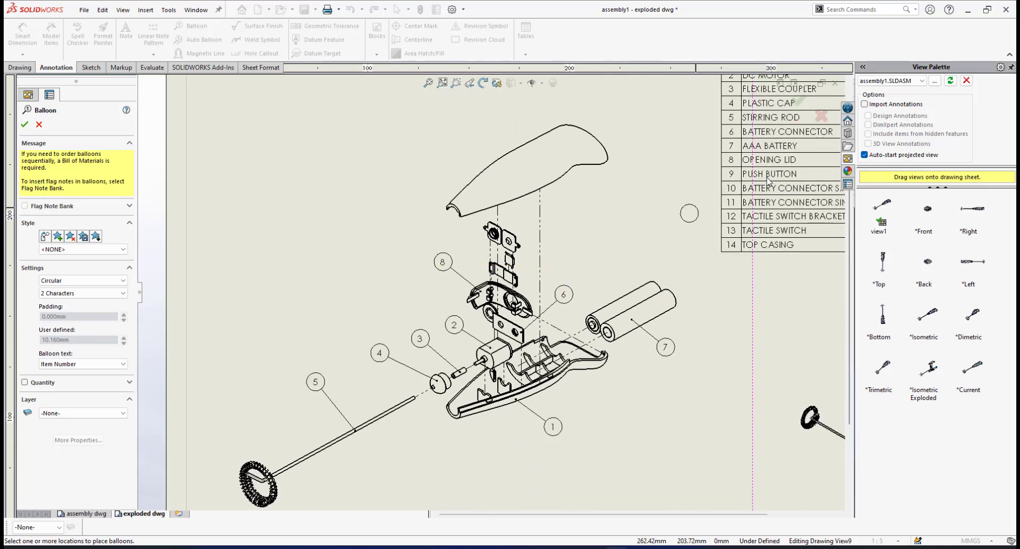
Attach an item-number balloon to the push button and place it to its upper left, directly below the opening lid's balloon.
scroll(505, 274, down, 5)
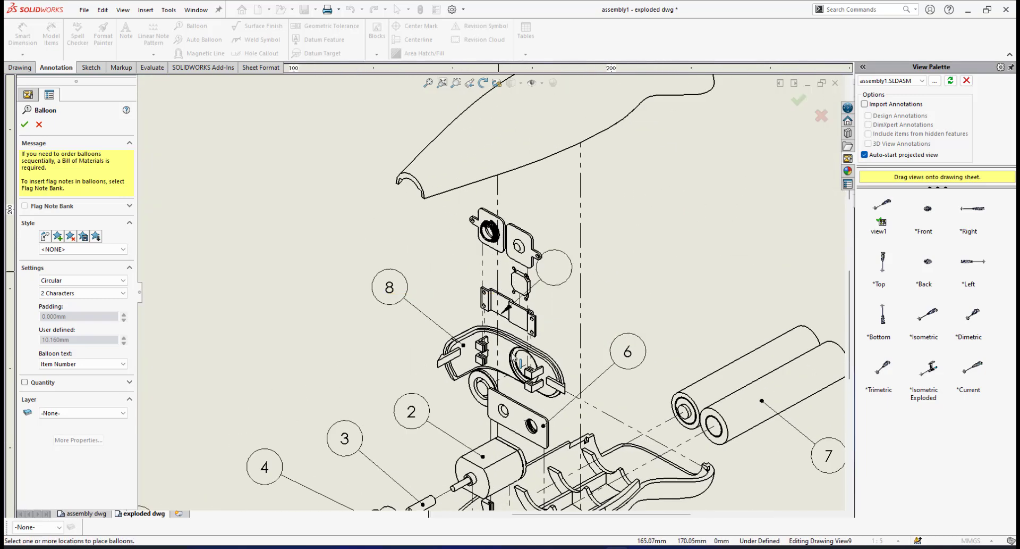
scroll(521, 363, down, 2)
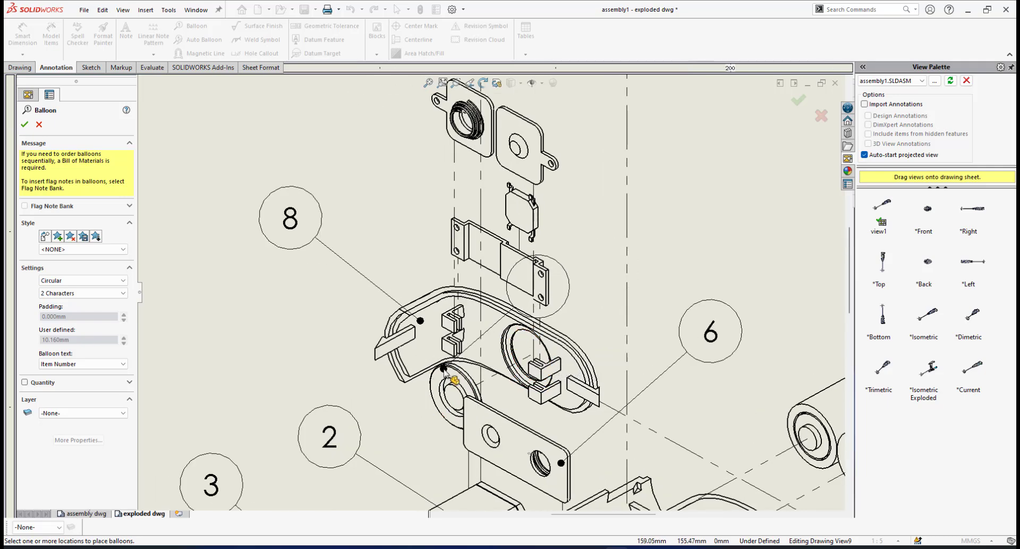
scroll(432, 406, down, 2)
click(460, 347)
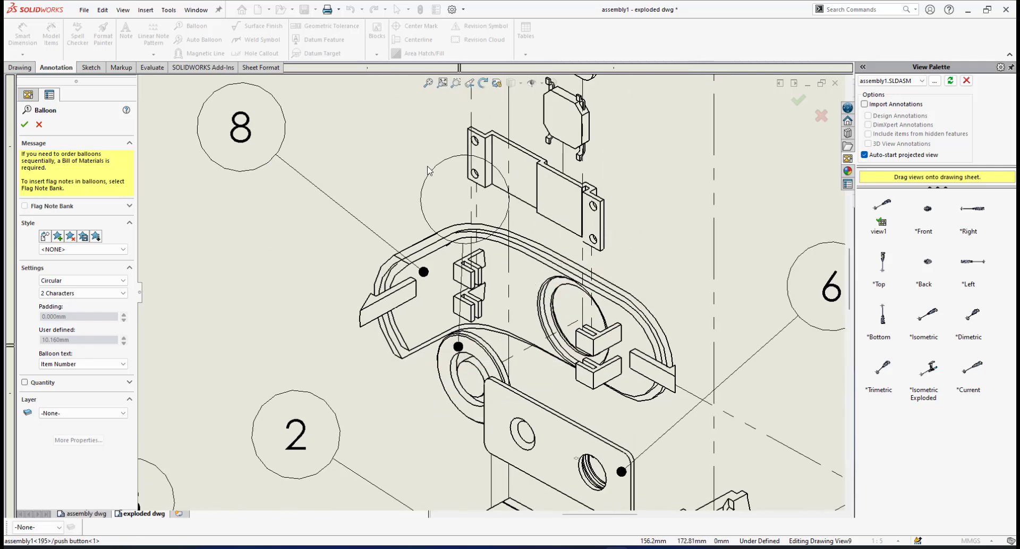
scroll(397, 229, up, 4)
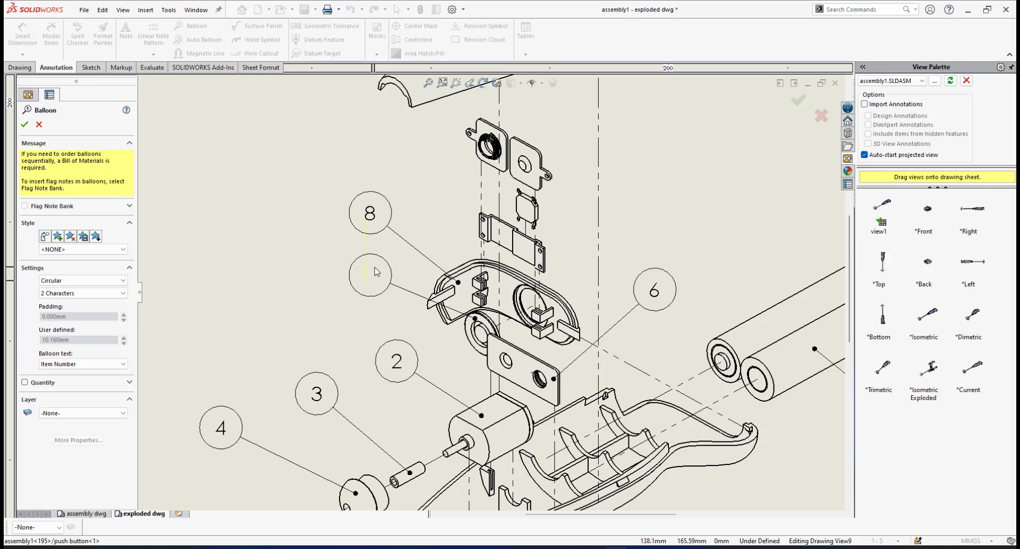
scroll(492, 291, up, 4)
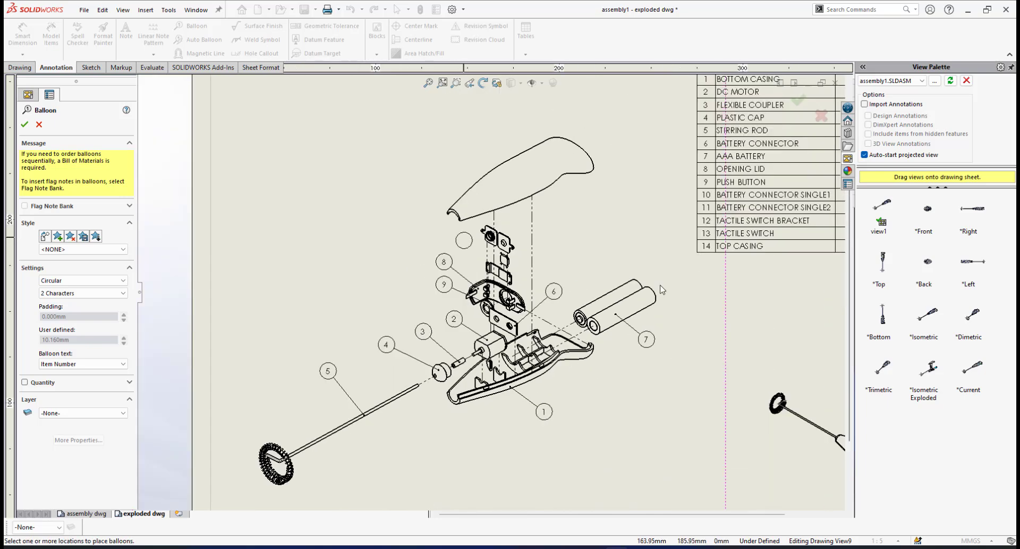
Attach an item-number balloon to battery connector single1 and place it to the part's upper right.
scroll(504, 266, down, 3)
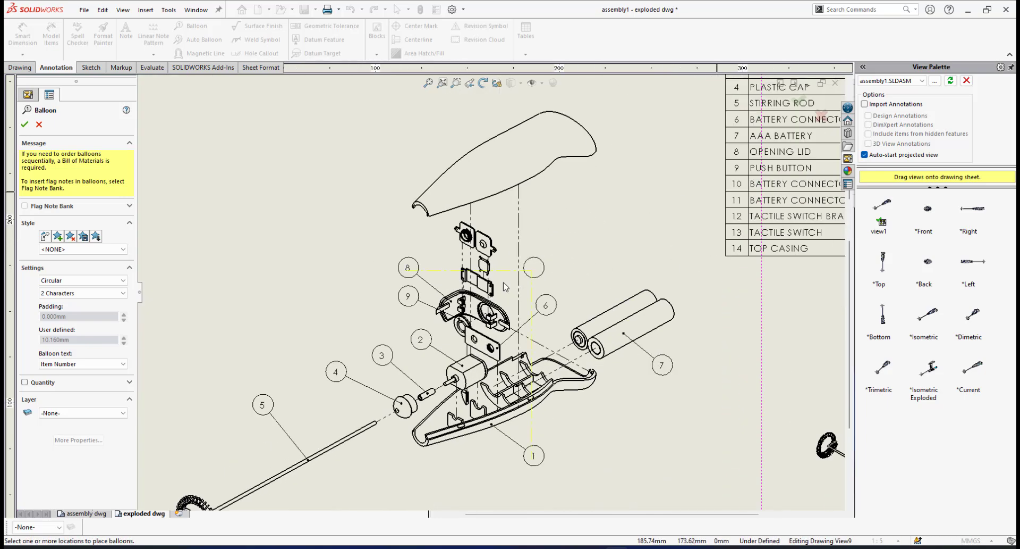
scroll(491, 271, up, 4)
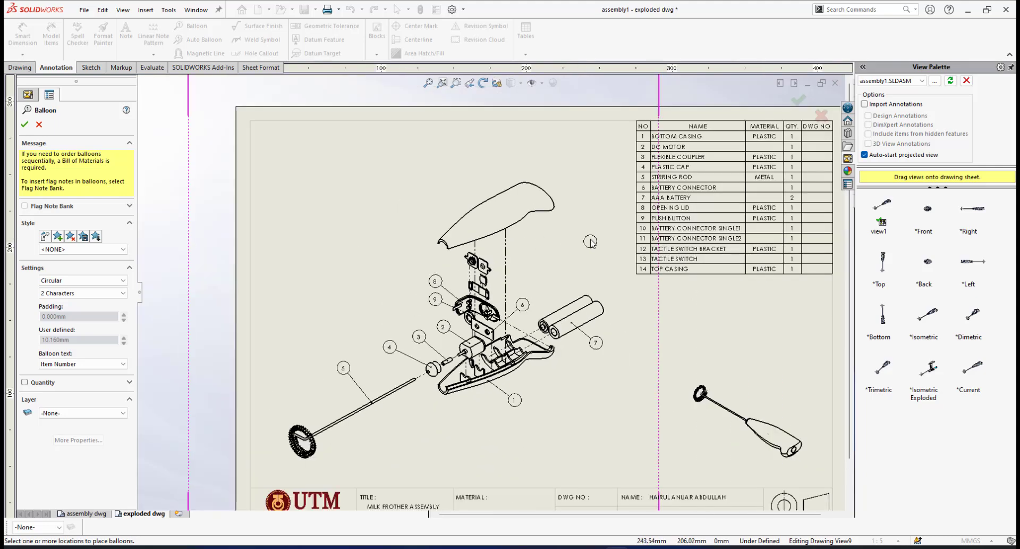
scroll(530, 268, down, 3)
scroll(436, 298, down, 3)
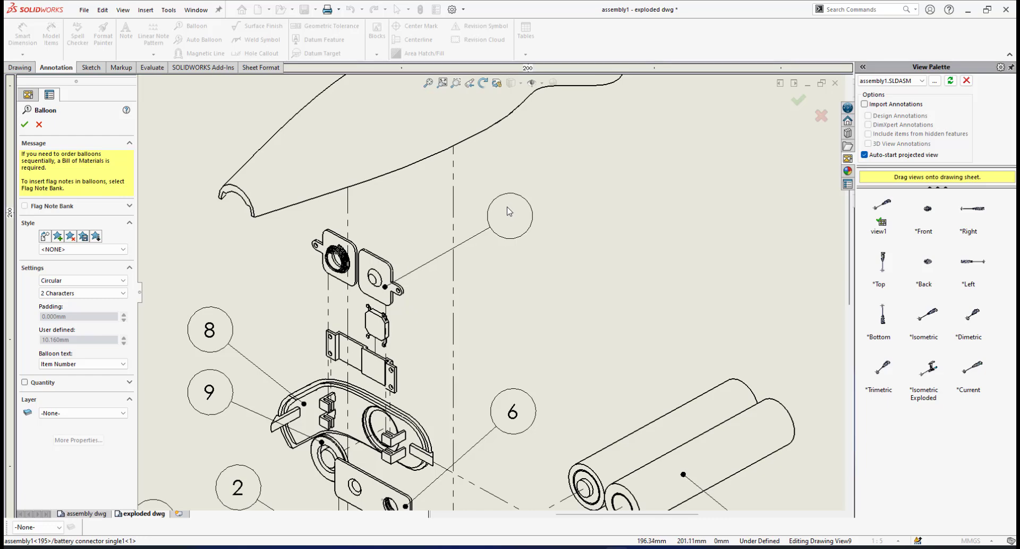
click(509, 212)
scroll(495, 268, up, 2)
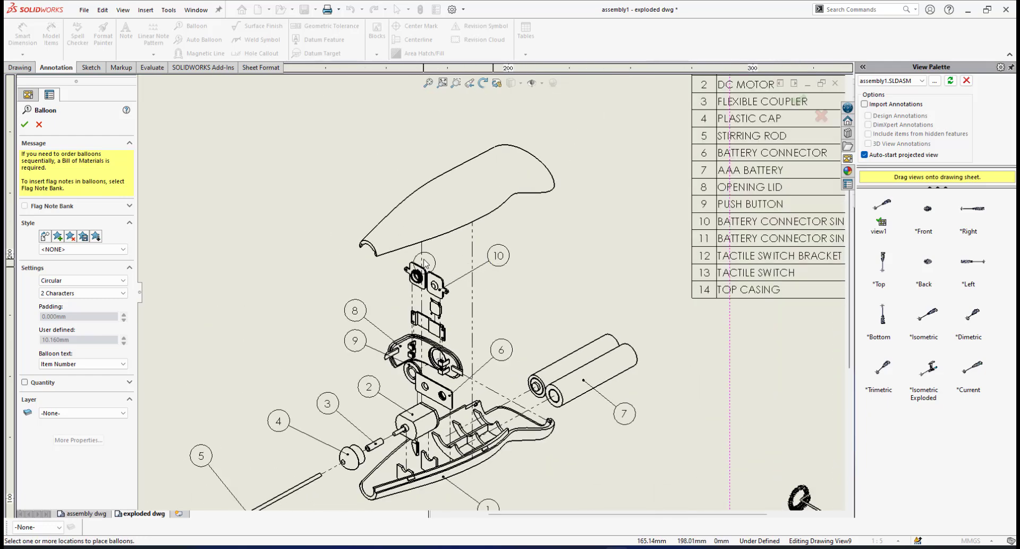
Attach an item-number balloon to battery connector single2, place it to the part's left, and finish the Balloon command.
scroll(426, 262, down, 4)
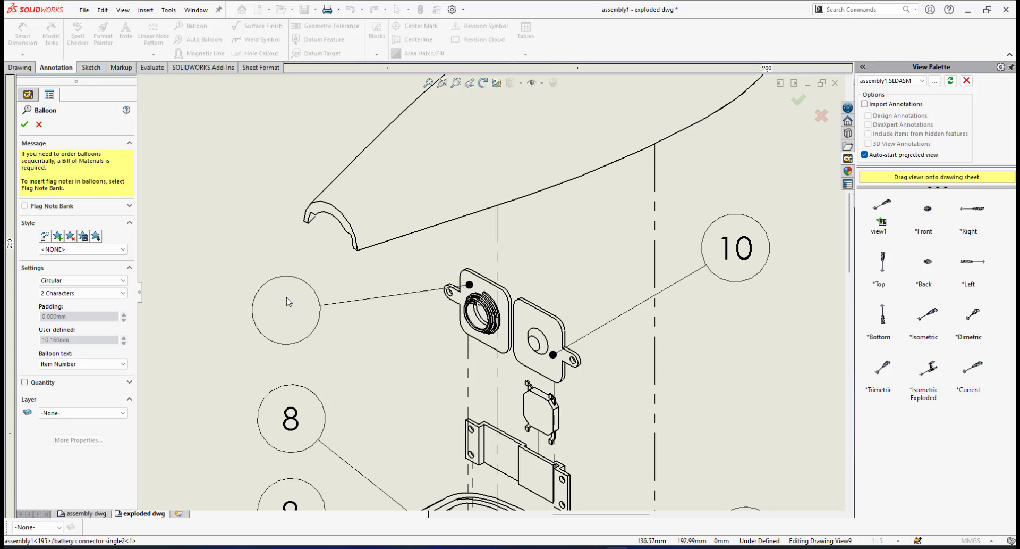
click(287, 301)
key(z)
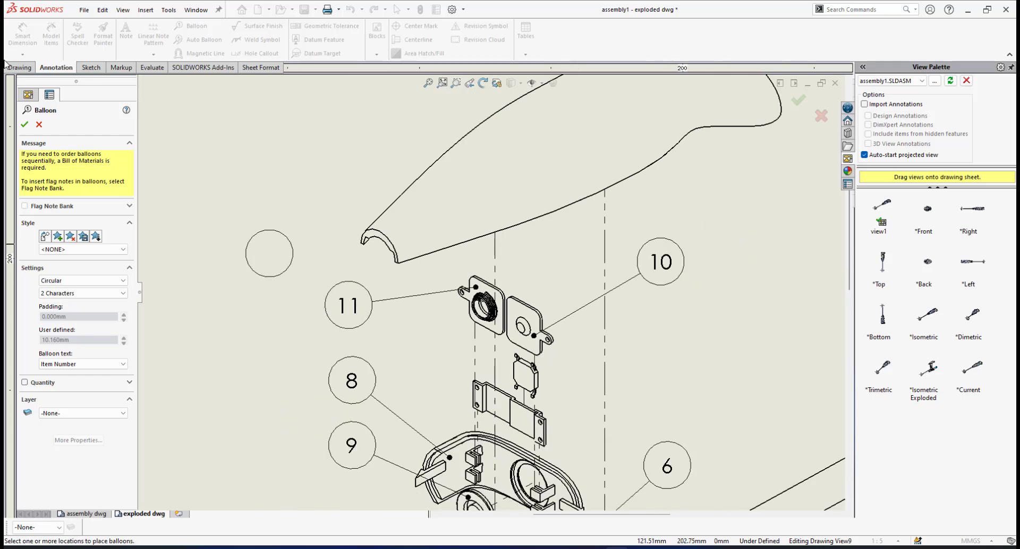
click(25, 124)
key(z)
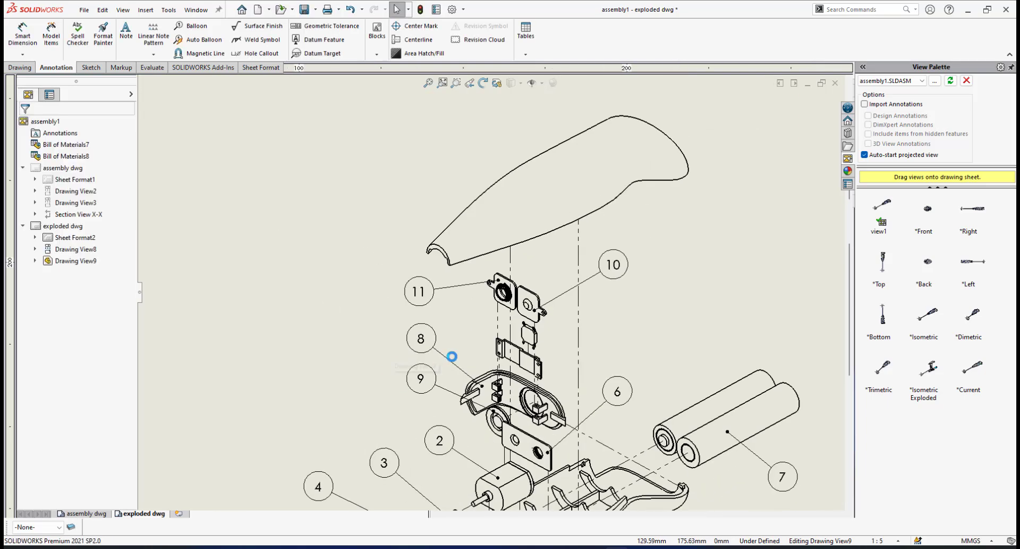
Reposition balloons 11, 8 and 9 into an evenly spaced vertical column left of the exploded parts.
scroll(452, 356, down, 4)
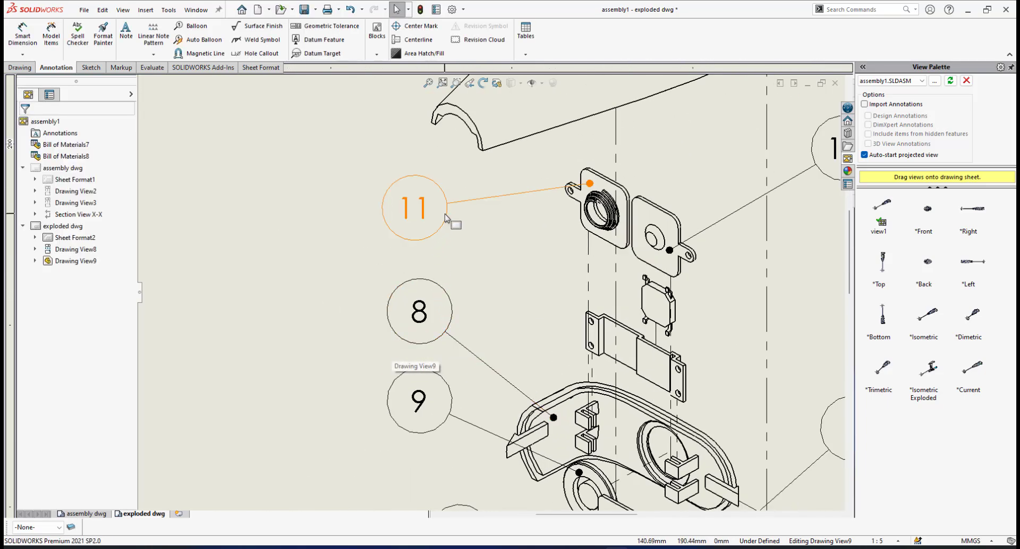
drag(445, 218, 442, 200)
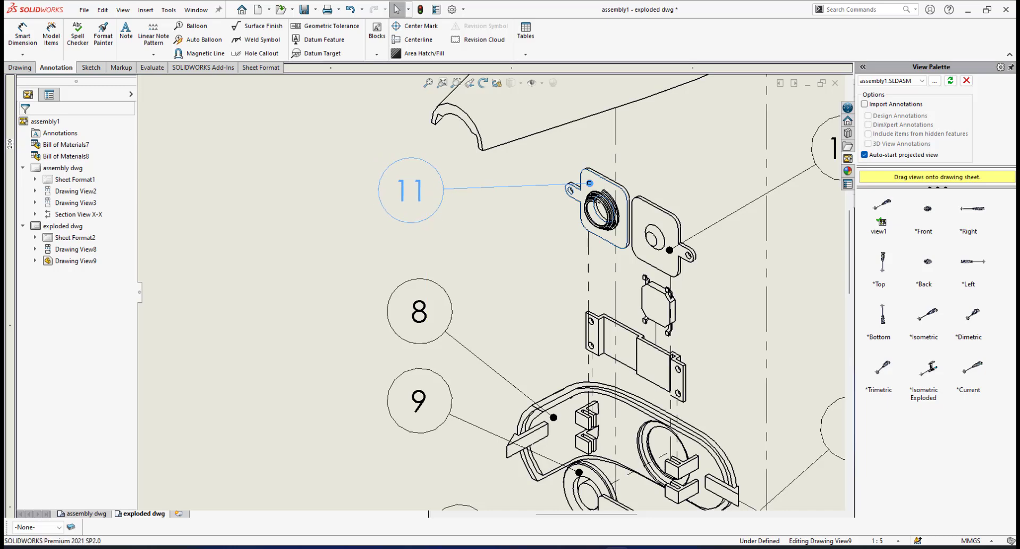
click(428, 310)
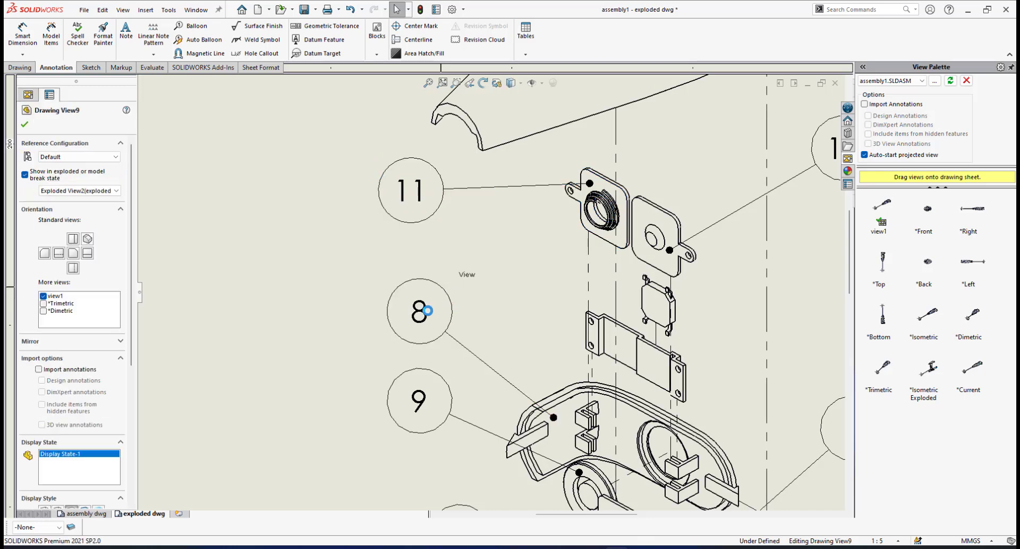
mouse_move(428, 310)
mouse_down()
mouse_move(426, 269)
mouse_move(416, 294)
mouse_up()
click(311, 297)
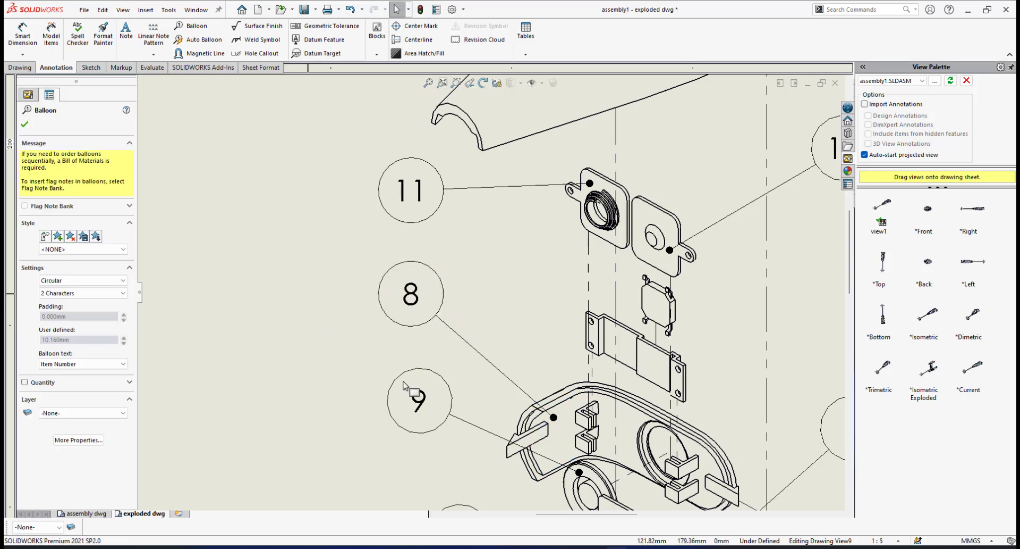
drag(419, 411, 418, 407)
scroll(490, 292, up, 7)
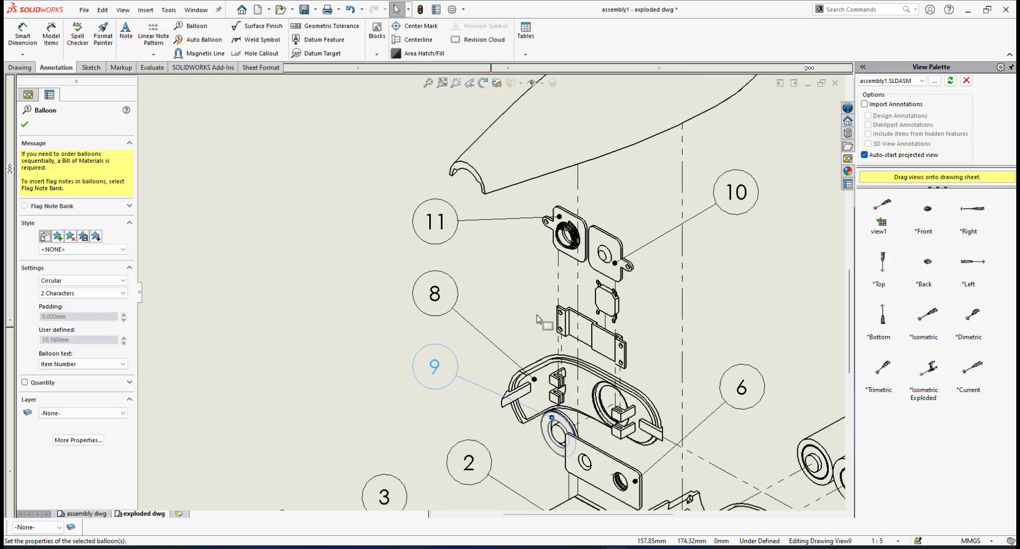
Attach an item-number balloon to the tactile switch bracket and place it to the upper right, below balloon 10.
scroll(587, 311, up, 5)
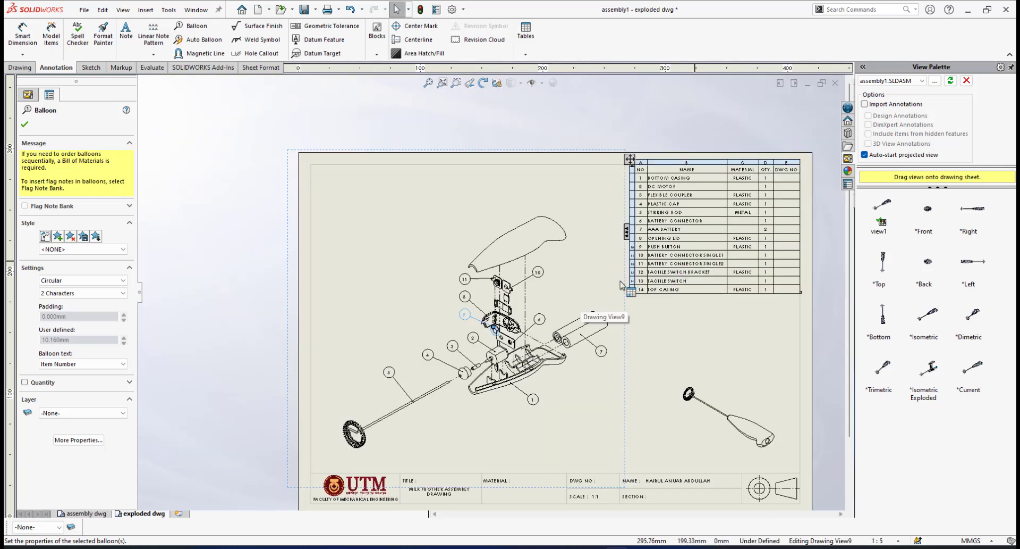
scroll(582, 283, down, 3)
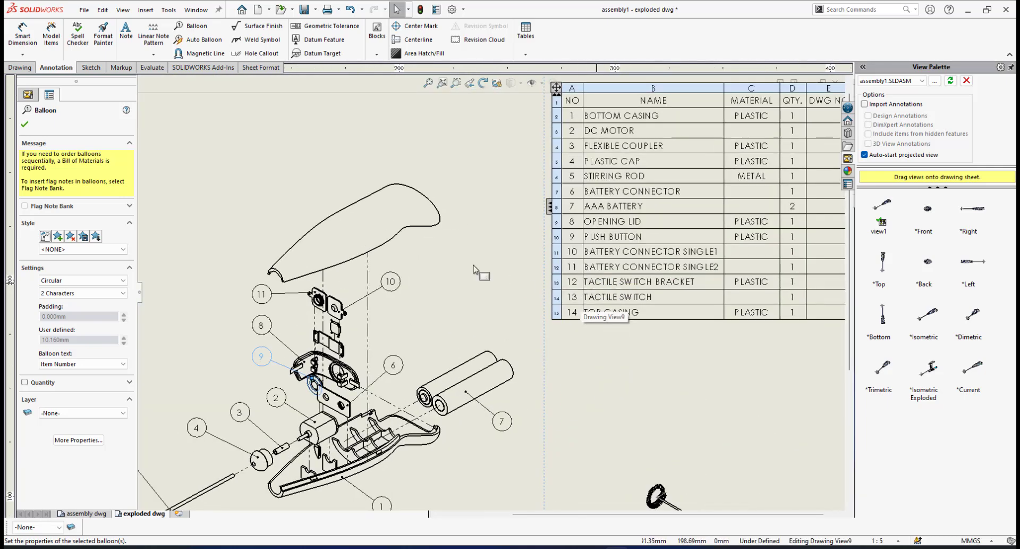
scroll(475, 269, up, 5)
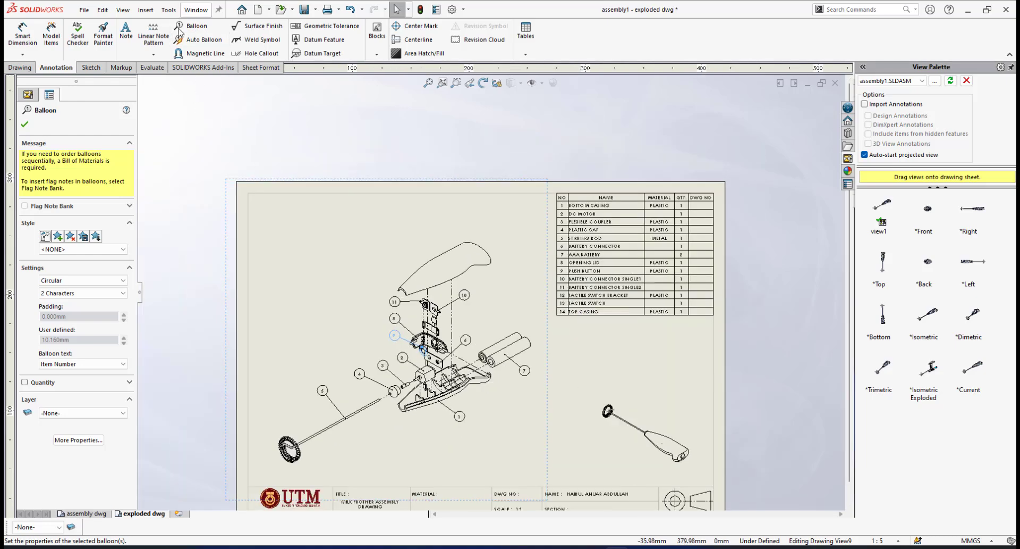
click(179, 29)
scroll(449, 356, down, 2)
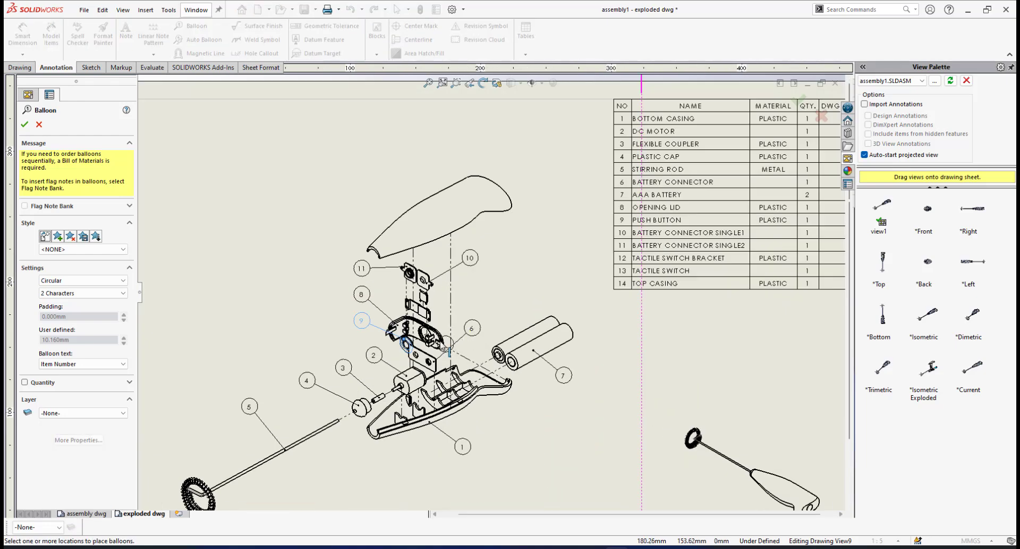
scroll(442, 347, down, 4)
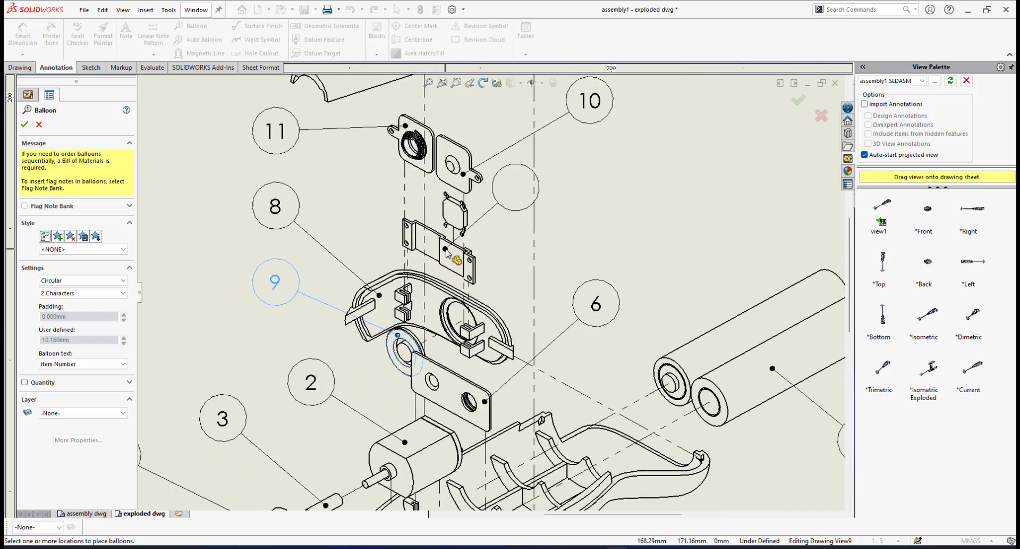
scroll(447, 253, down, 1)
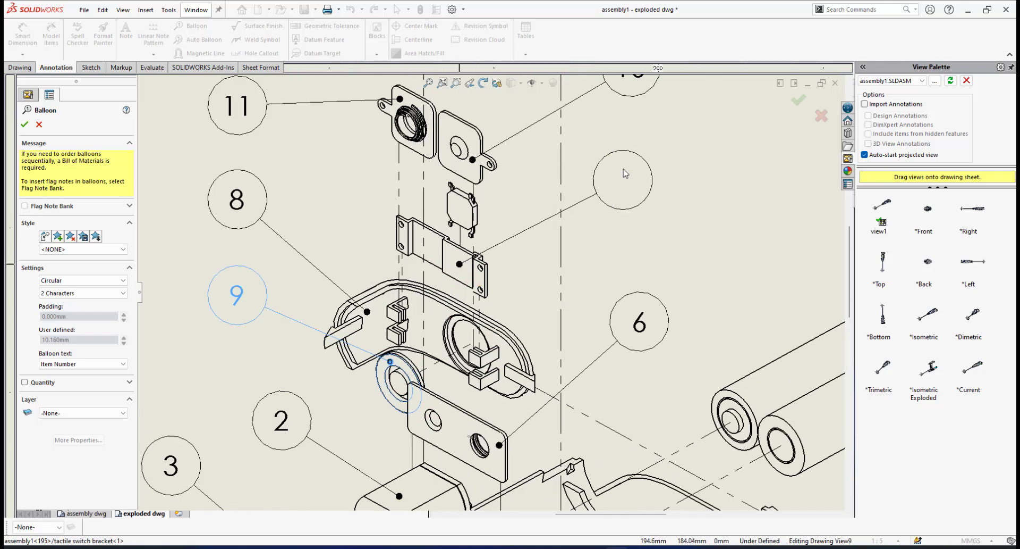
click(639, 175)
scroll(585, 232, up, 2)
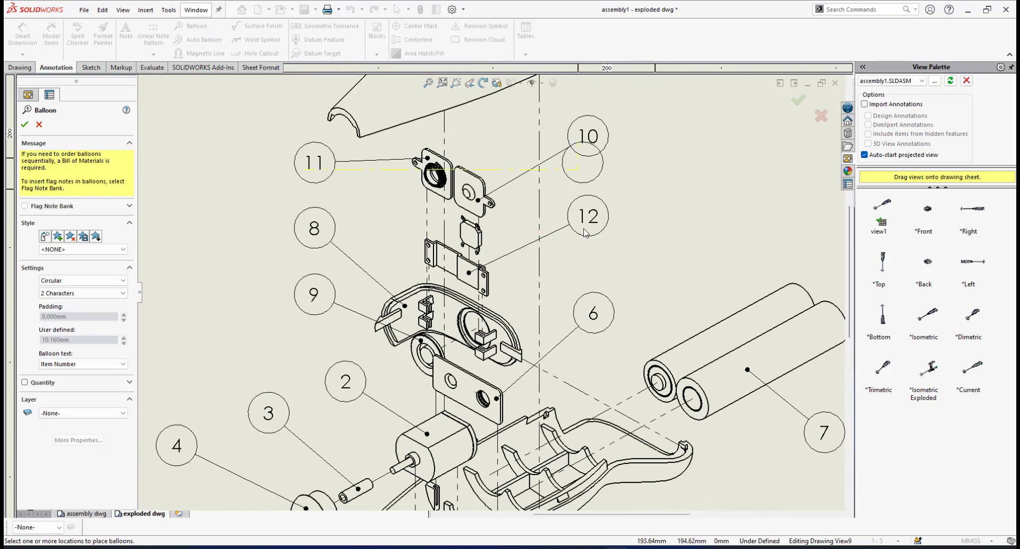
Attach an item-number balloon to the tactile switch, place it between balloons 10 and 12, and finish the Balloon command.
scroll(585, 208, up, 5)
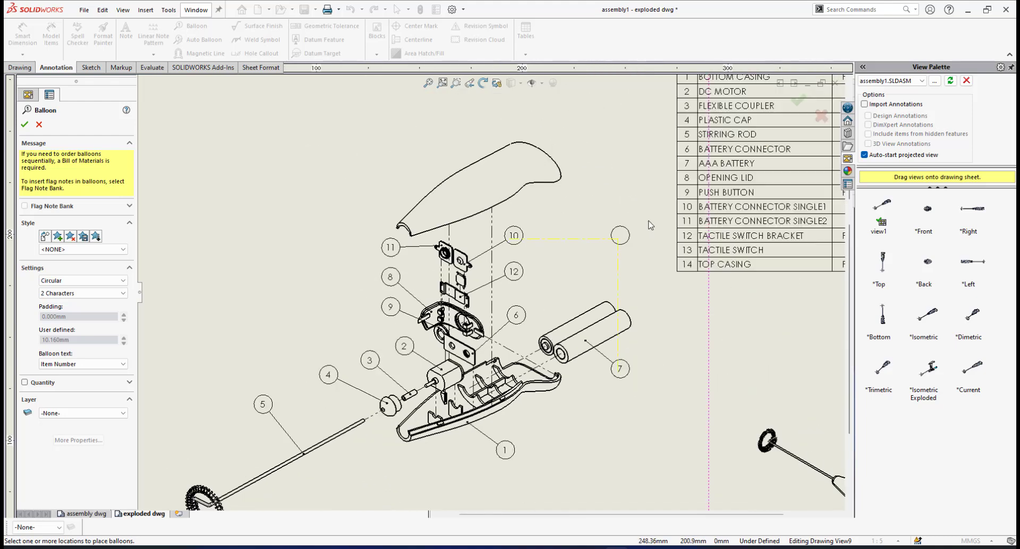
scroll(385, 276, down, 5)
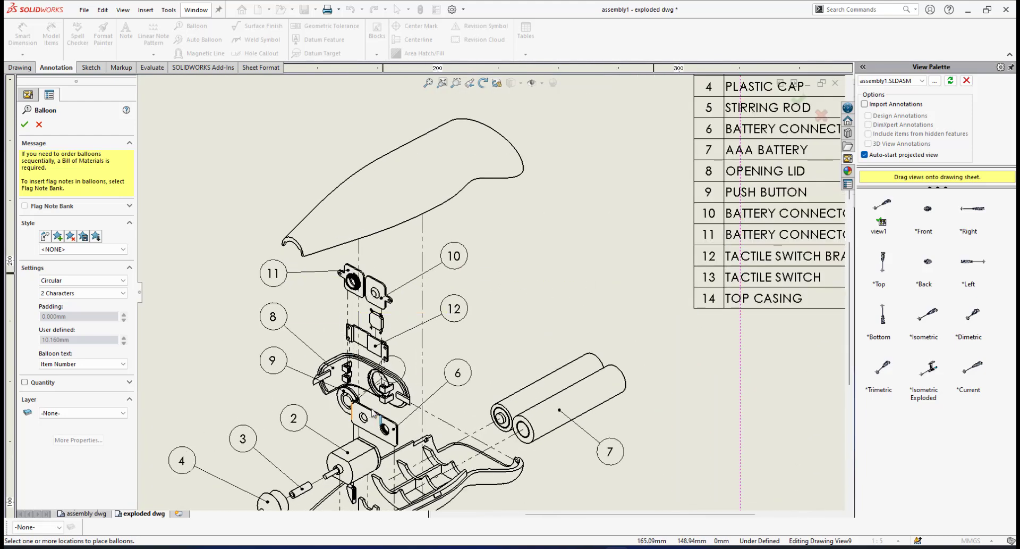
click(421, 233)
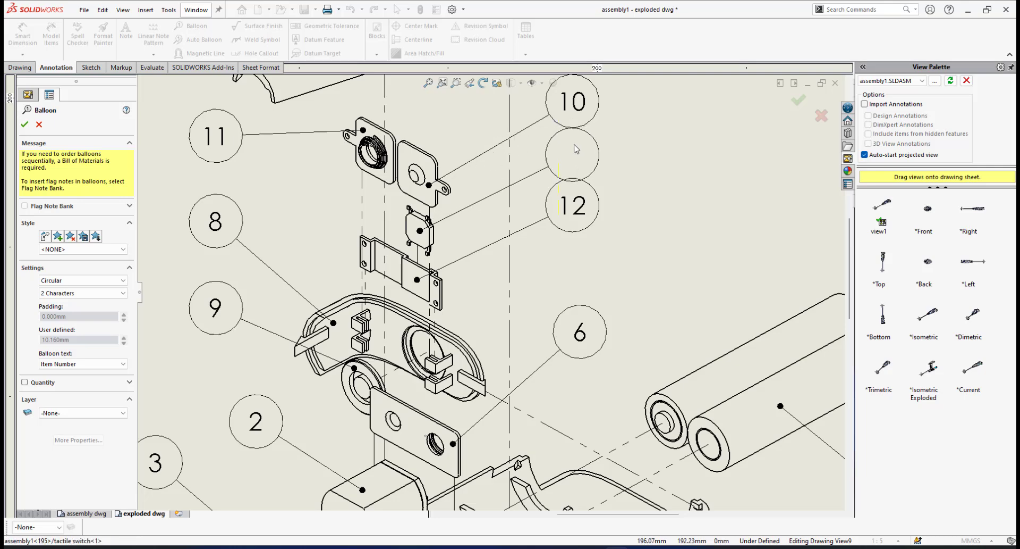
click(573, 155)
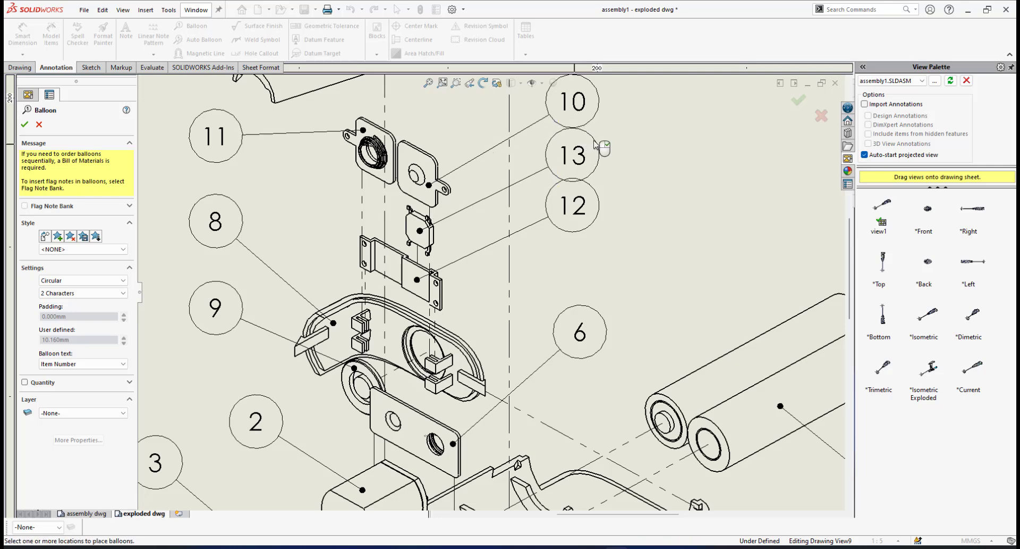
click(25, 125)
Reposition balloons 12, 13 and 6 into an evenly spaced vertical column below balloon 10.
click(583, 209)
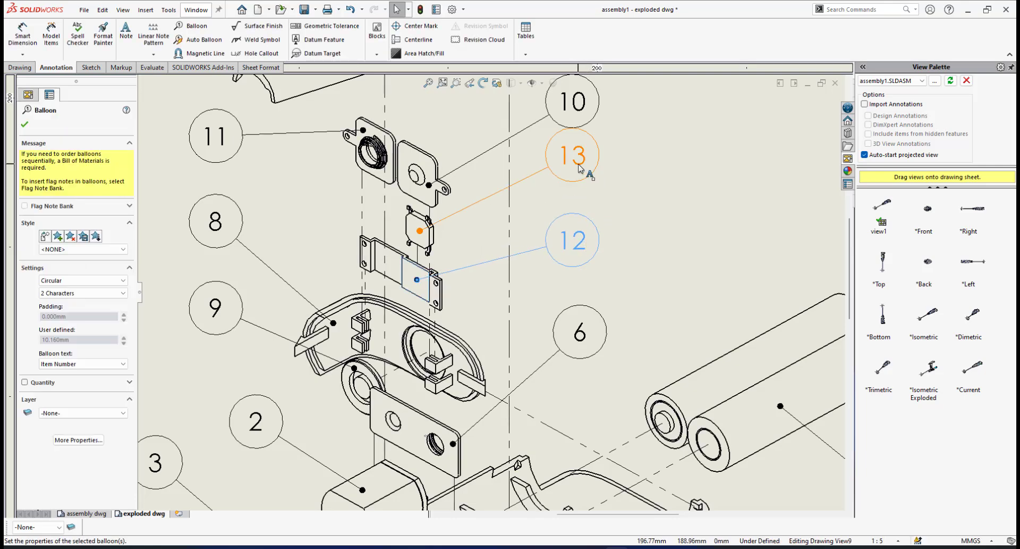
mouse_move(579, 168)
mouse_down()
mouse_move(580, 189)
mouse_move(579, 179)
mouse_up()
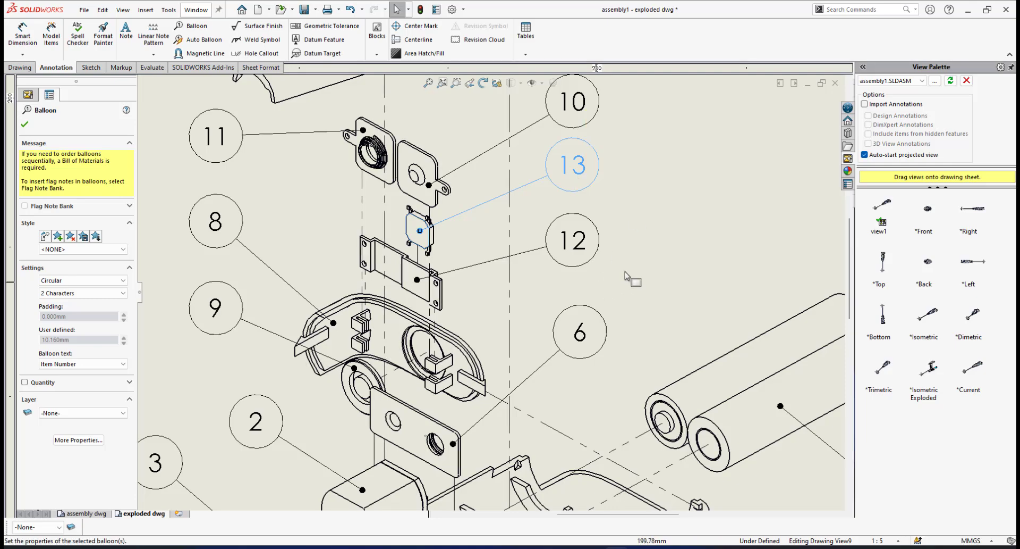
scroll(628, 272, up, 3)
scroll(481, 338, down, 2)
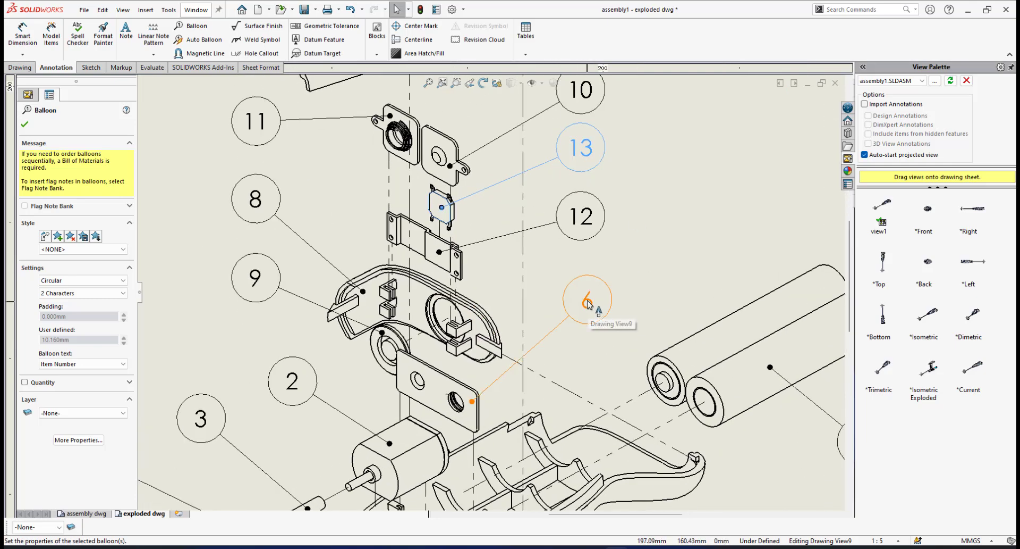
click(580, 292)
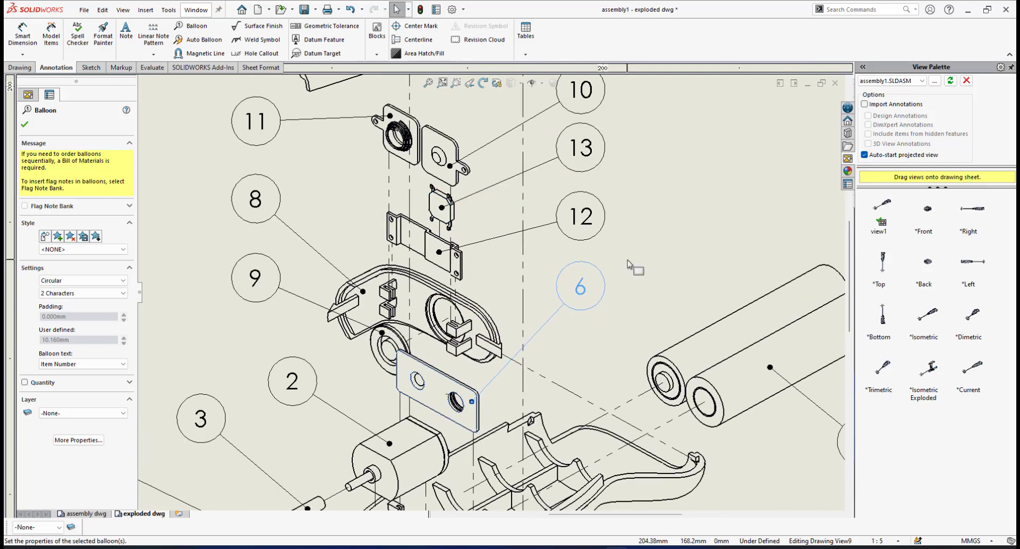
Attach an item-number balloon to the top casing, place it above and left of the part, and finish the Balloon command.
scroll(489, 292, up, 5)
scroll(654, 263, down, 2)
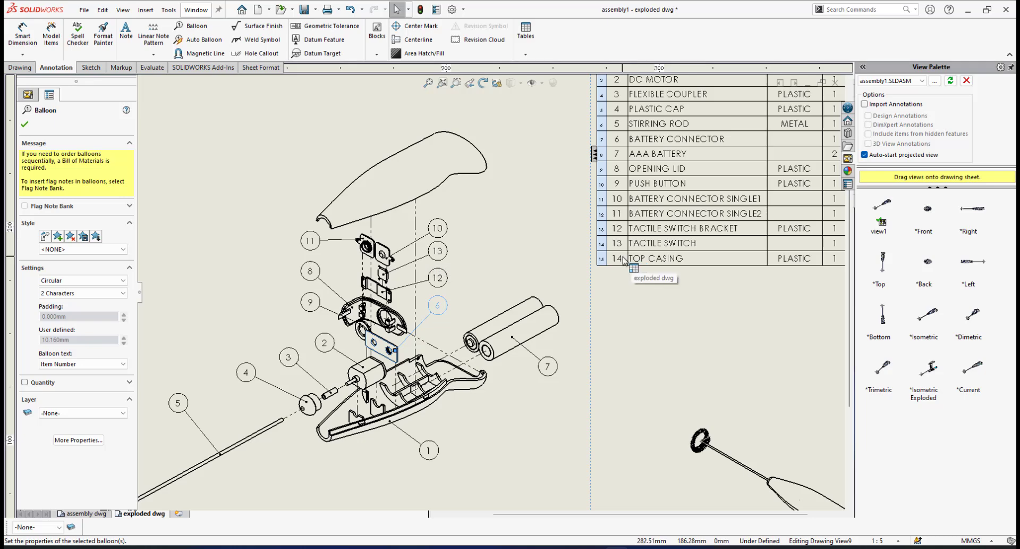
scroll(166, 218, up, 1)
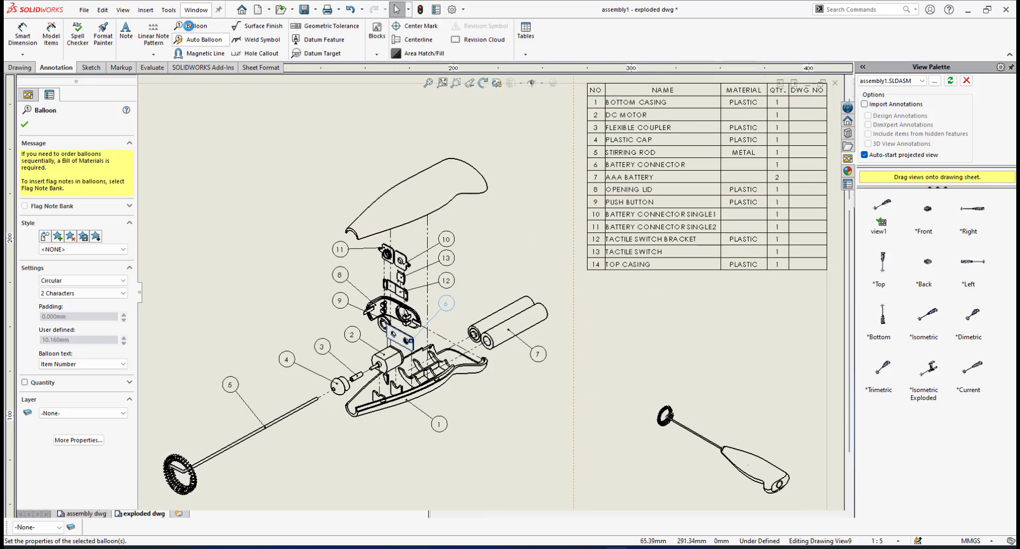
click(189, 26)
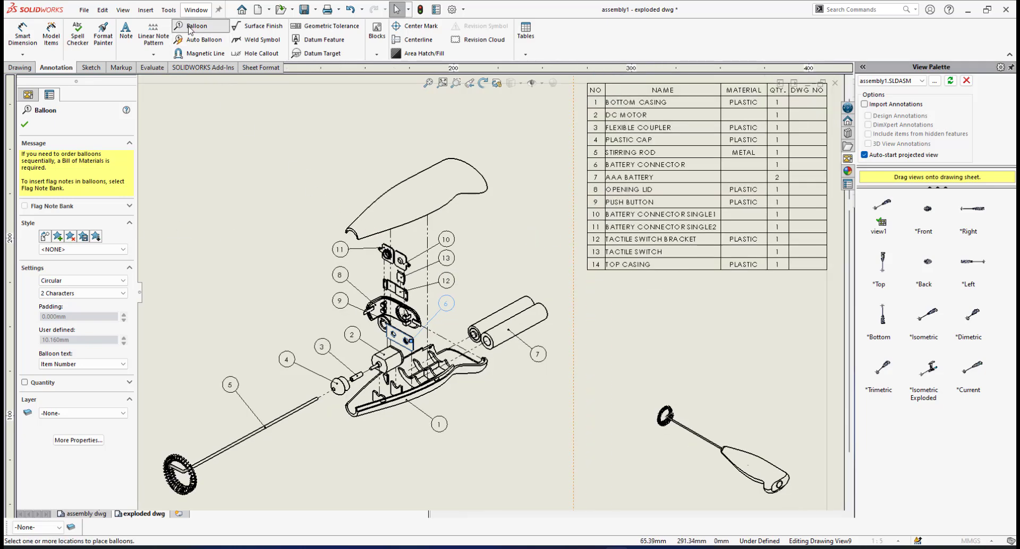
click(391, 211)
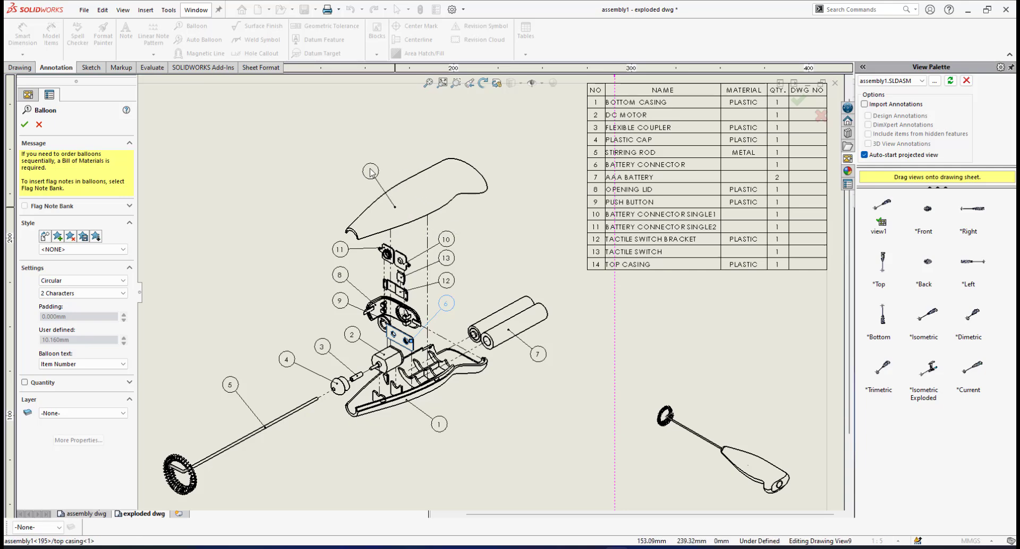
click(365, 173)
scroll(426, 292, up, 3)
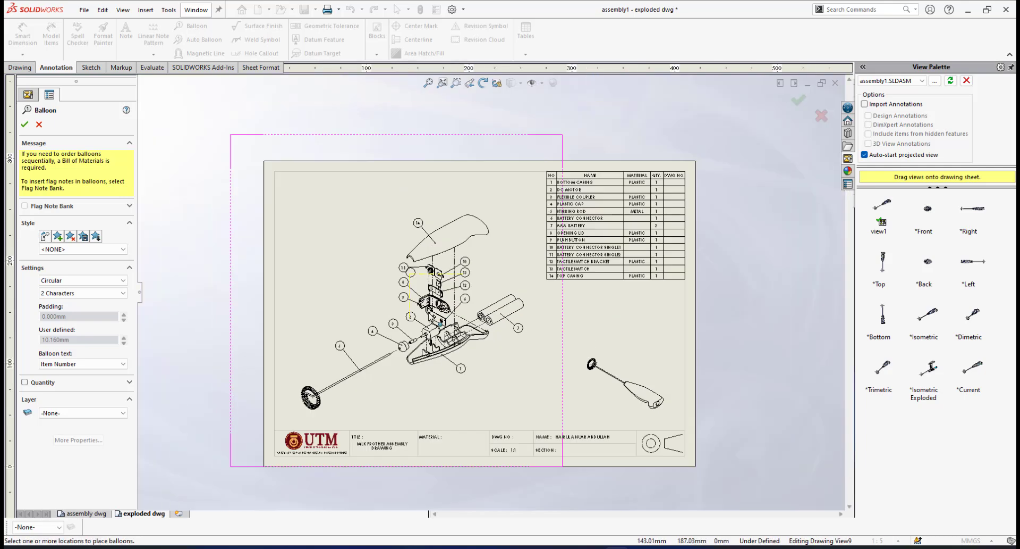
scroll(468, 345, down, 4)
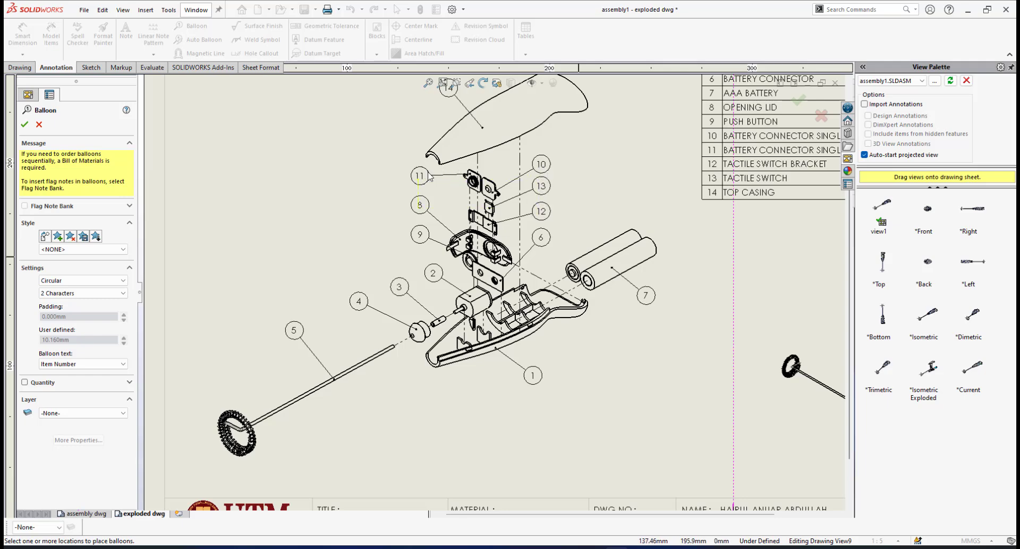
key(f)
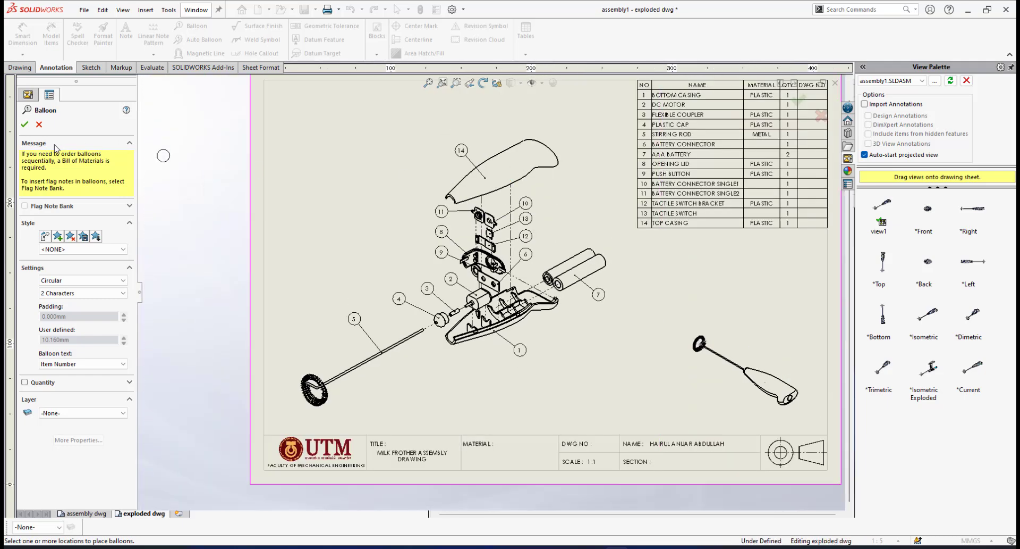
click(24, 124)
Review the exploded drawing sheet, checking the balloon layout, bill of materials and title block.
scroll(455, 318, up, 2)
scroll(455, 318, down, 4)
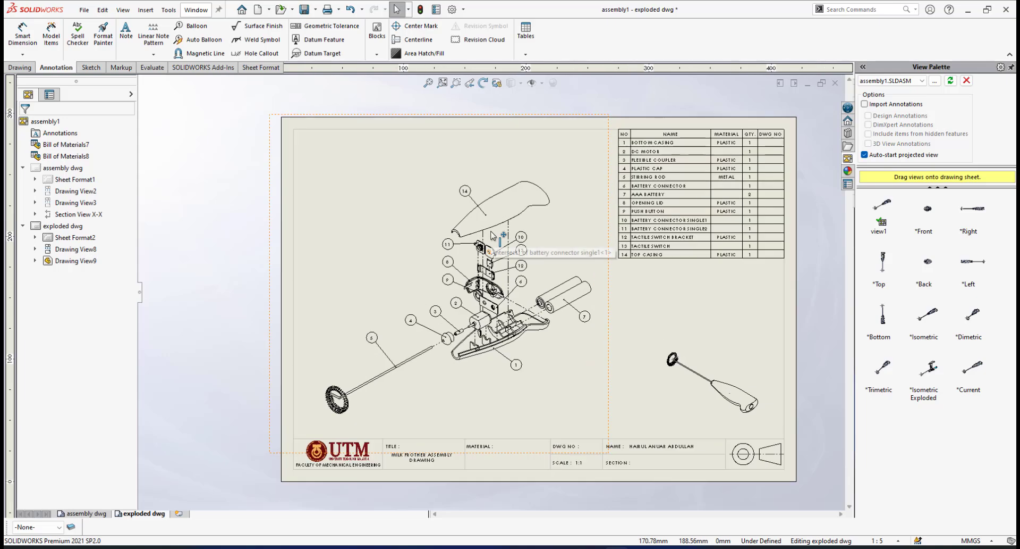
scroll(454, 318, up, 3)
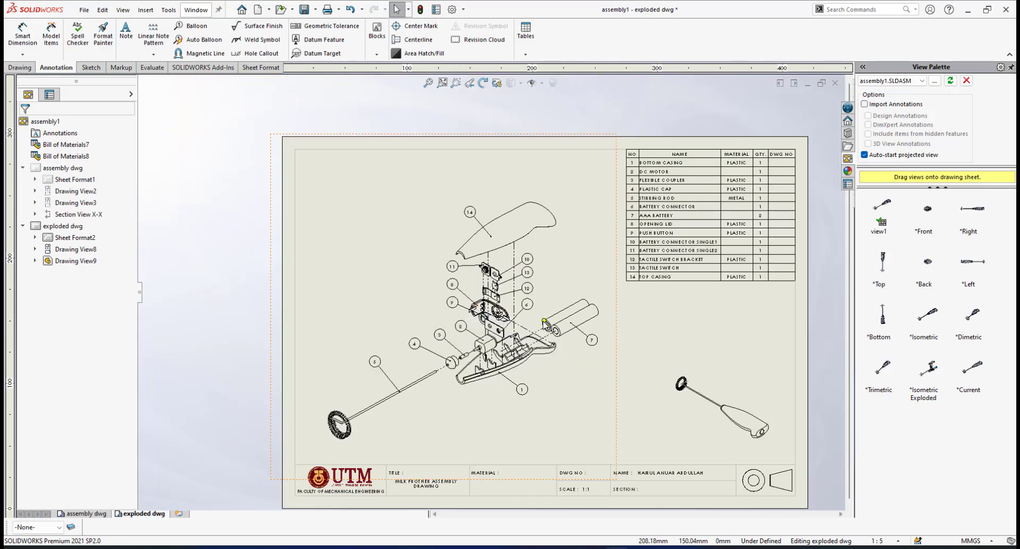
scroll(545, 325, down, 2)
scroll(547, 328, up, 2)
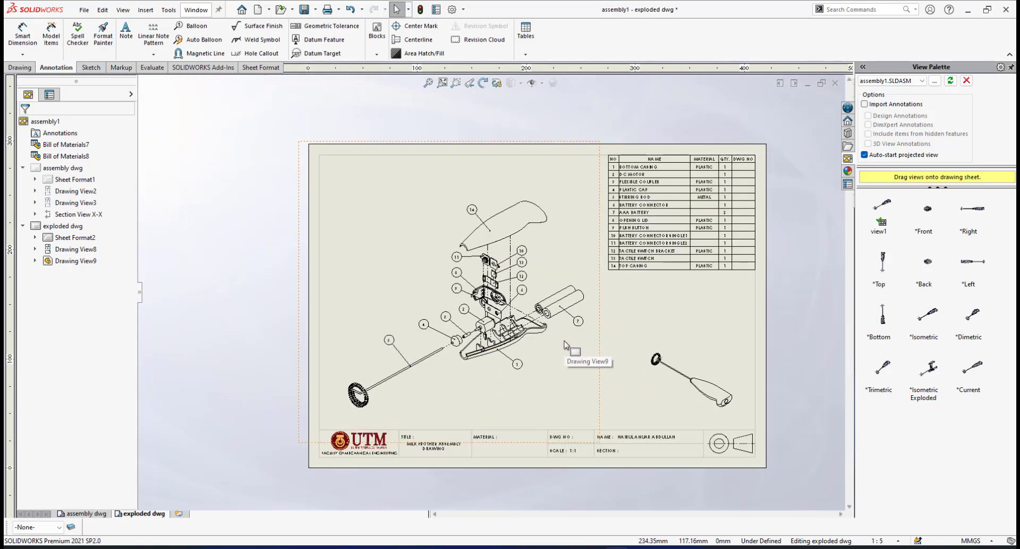
scroll(567, 346, down, 3)
scroll(514, 408, up, 4)
scroll(392, 367, down, 2)
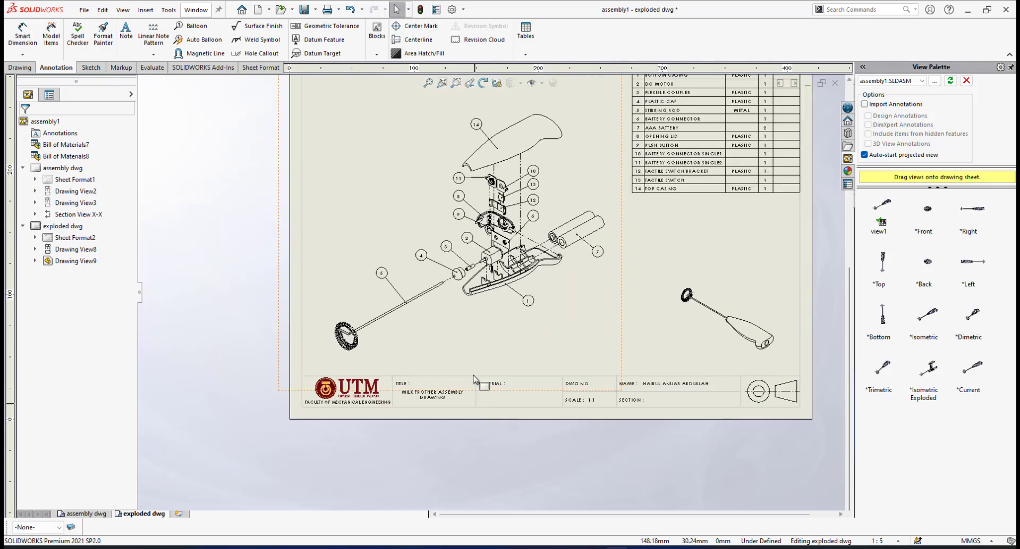
Open the exploded drawing sheet's format for editing so the title block text can be changed.
scroll(475, 379, down, 4)
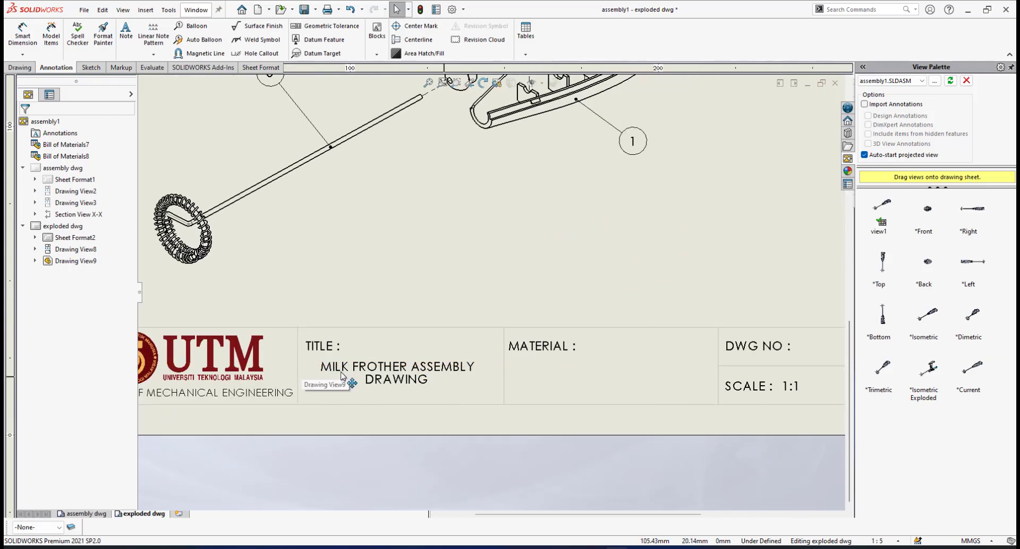
scroll(457, 380, up, 2)
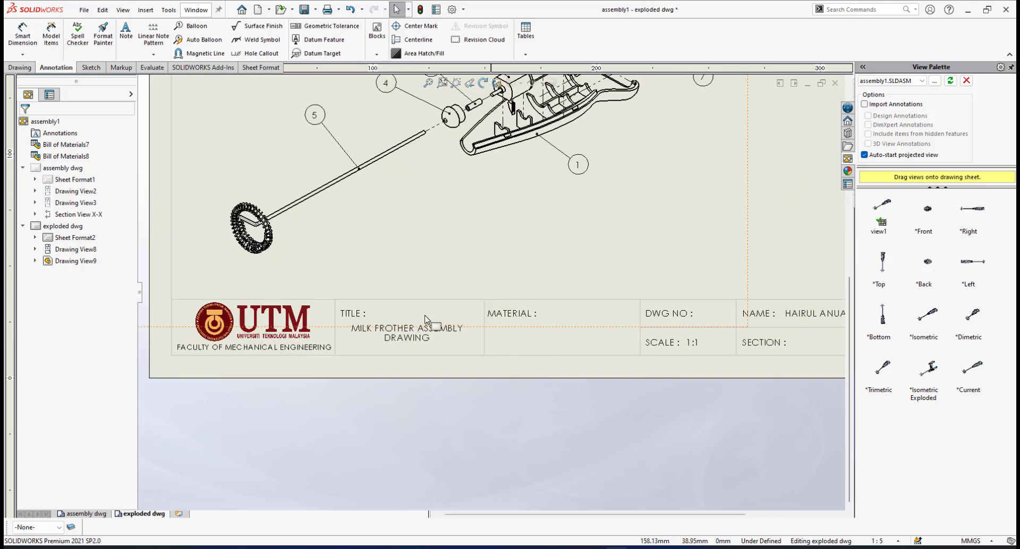
right_click(441, 336)
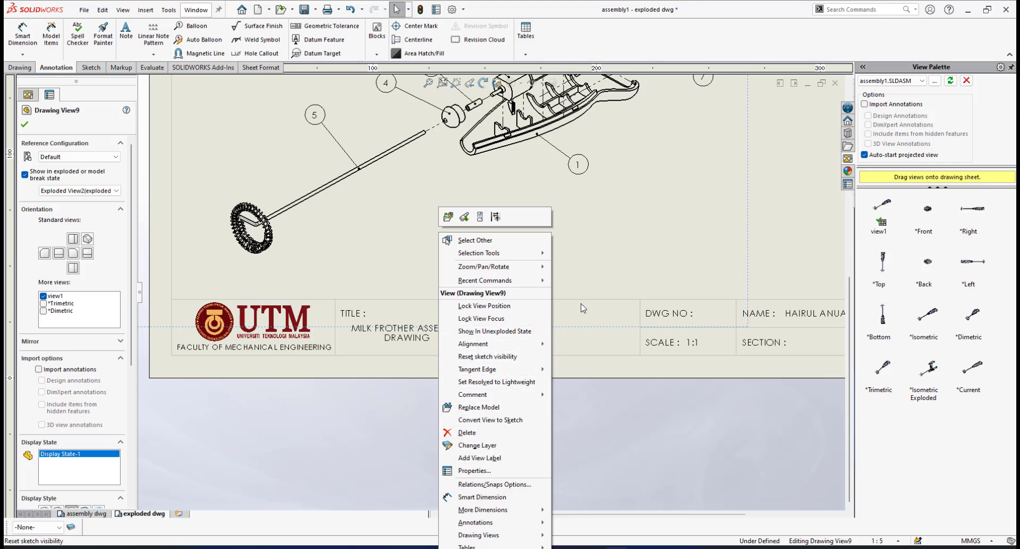
click(657, 437)
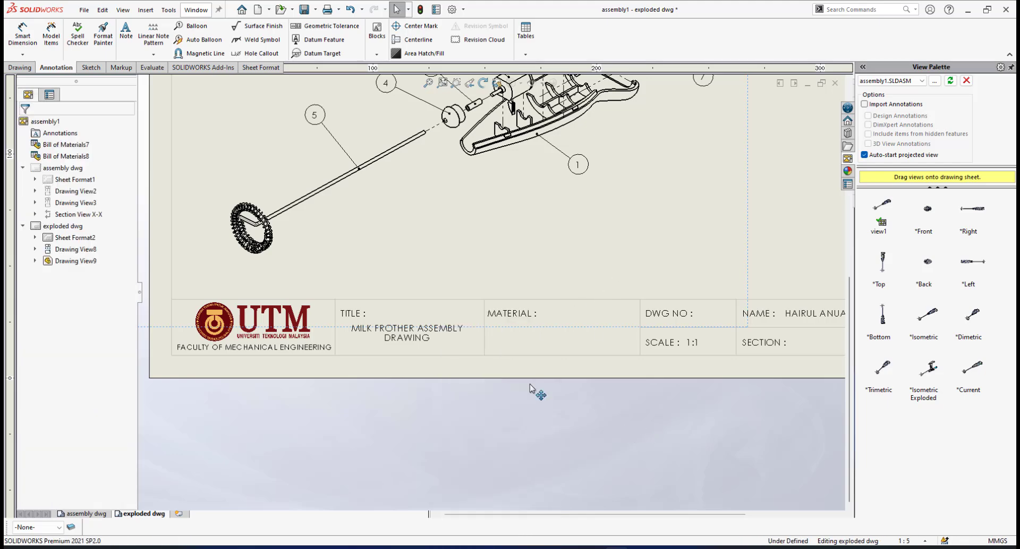
right_click(424, 344)
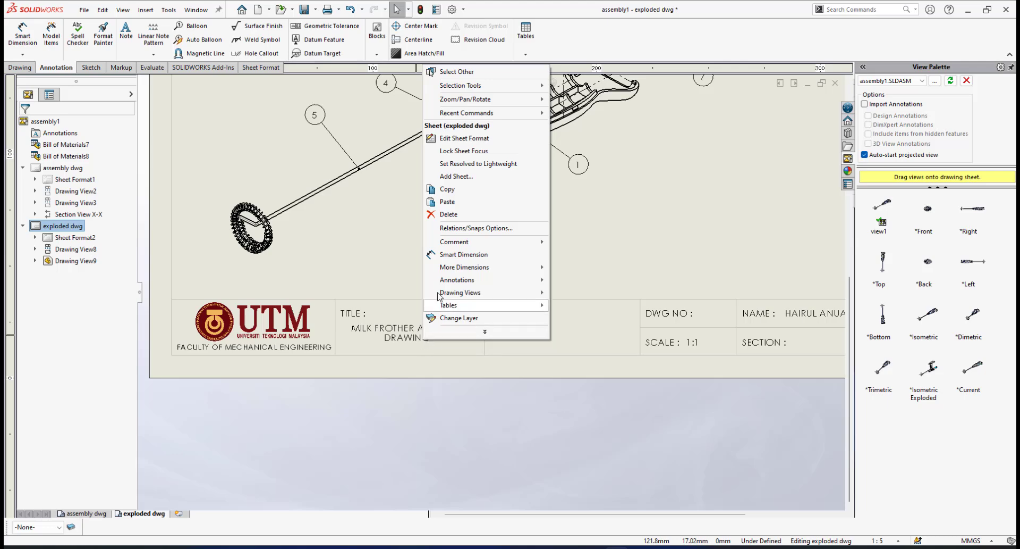
click(477, 138)
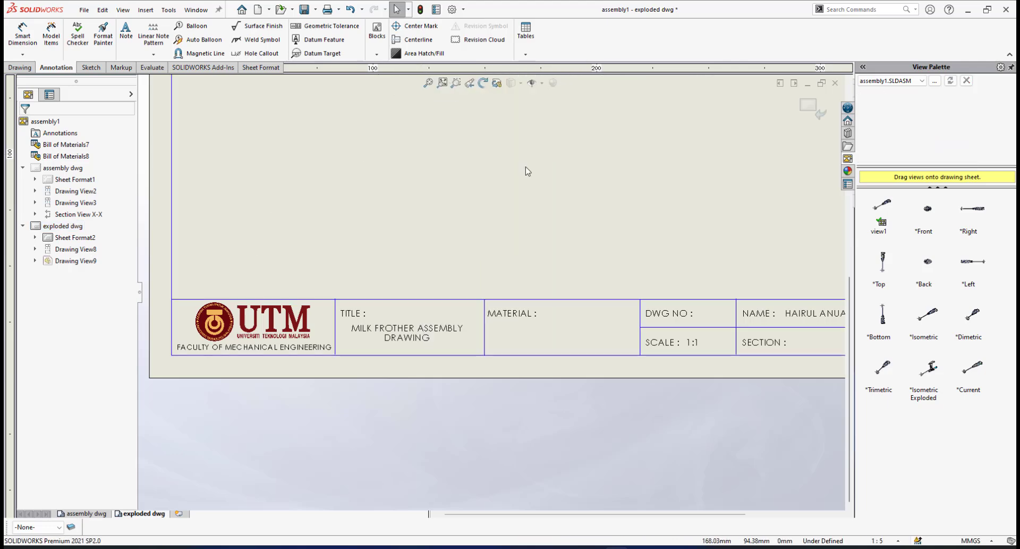
Replace ASSEMBLY with EXPLODED in the title block's title note so it reads MILK FROTHER EXPLODED DRAWING.
scroll(650, 271, up, 3)
scroll(554, 204, down, 2)
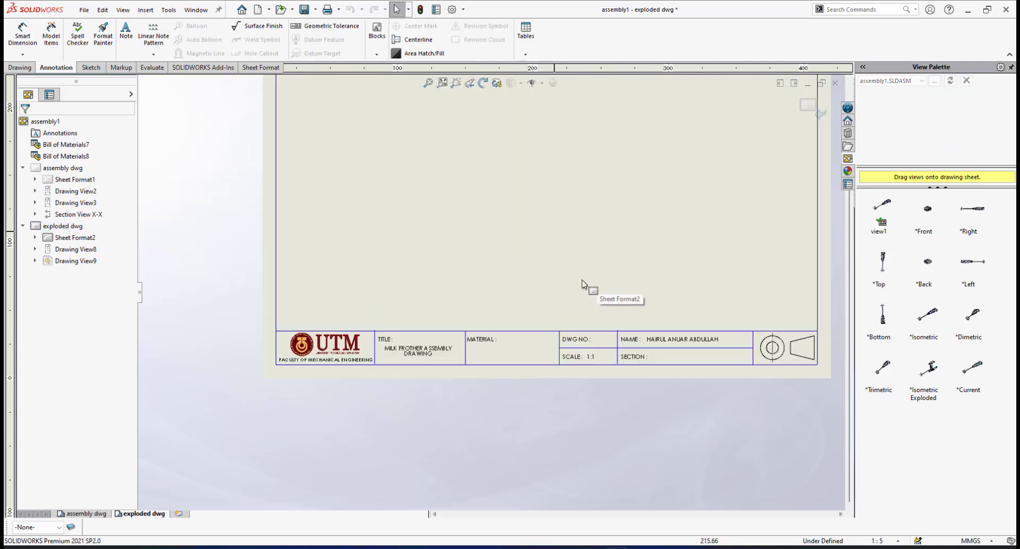
scroll(588, 283, up, 3)
scroll(591, 283, down, 2)
scroll(348, 383, down, 1)
scroll(394, 308, down, 3)
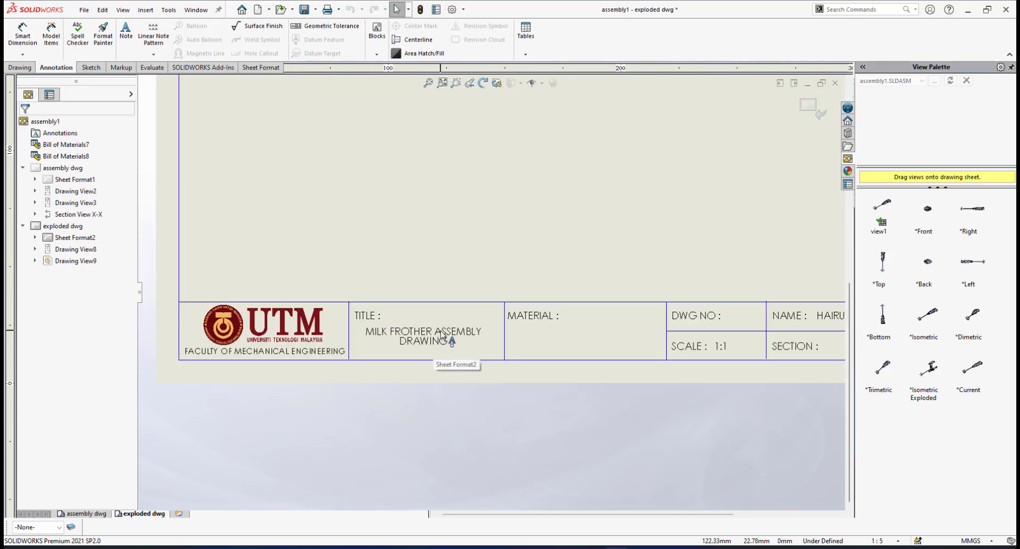
click(442, 335)
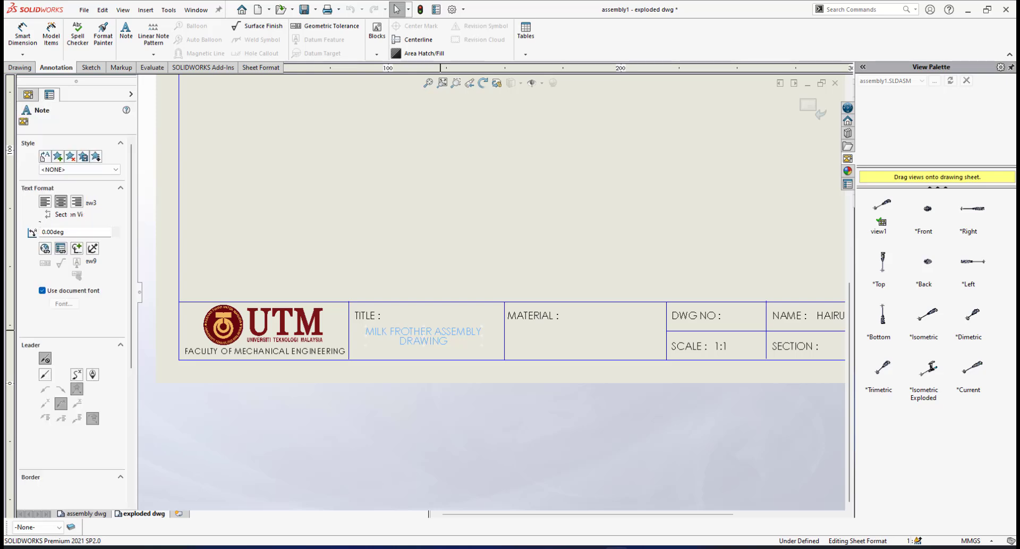
double_click(440, 331)
click(437, 335)
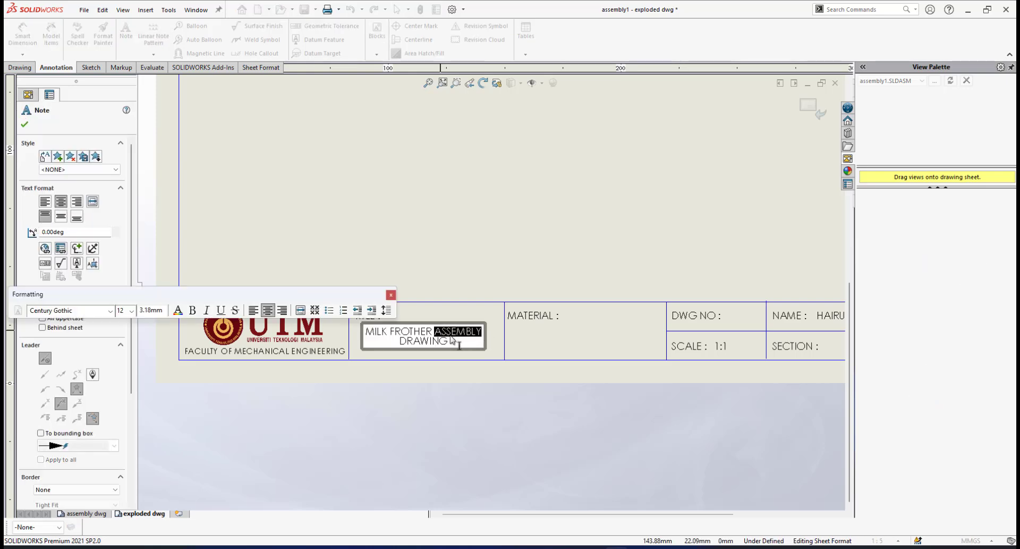
text(EXPLOD)
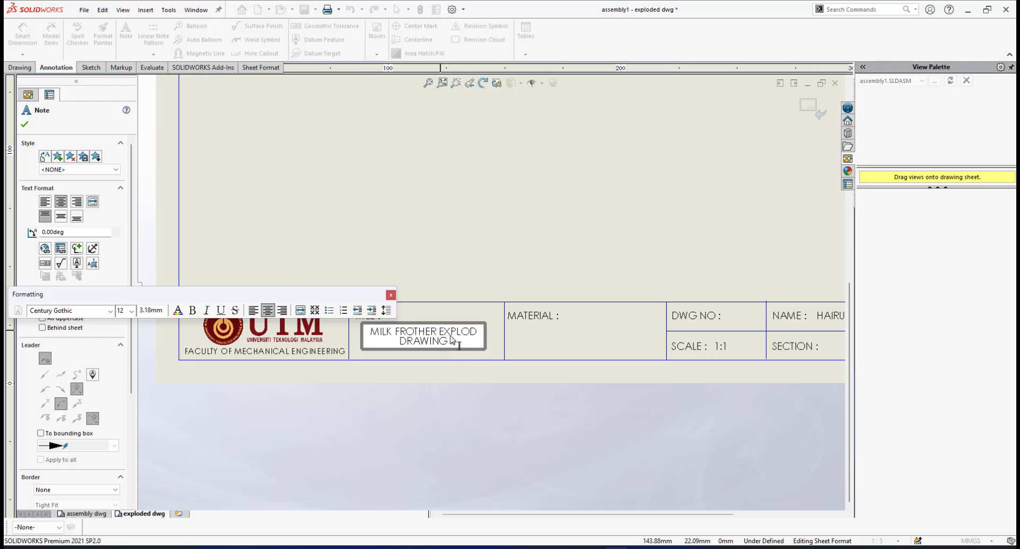
text(ED DRAWING)
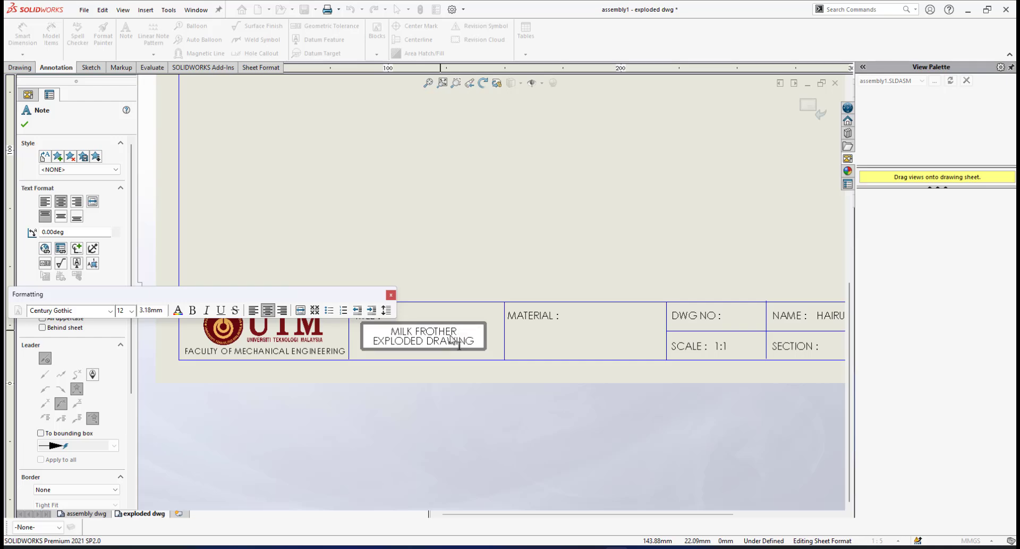
click(500, 398)
Examine the title block's title, material, drawing number, scale, name and section fields and its projection symbol.
scroll(617, 334, up, 2)
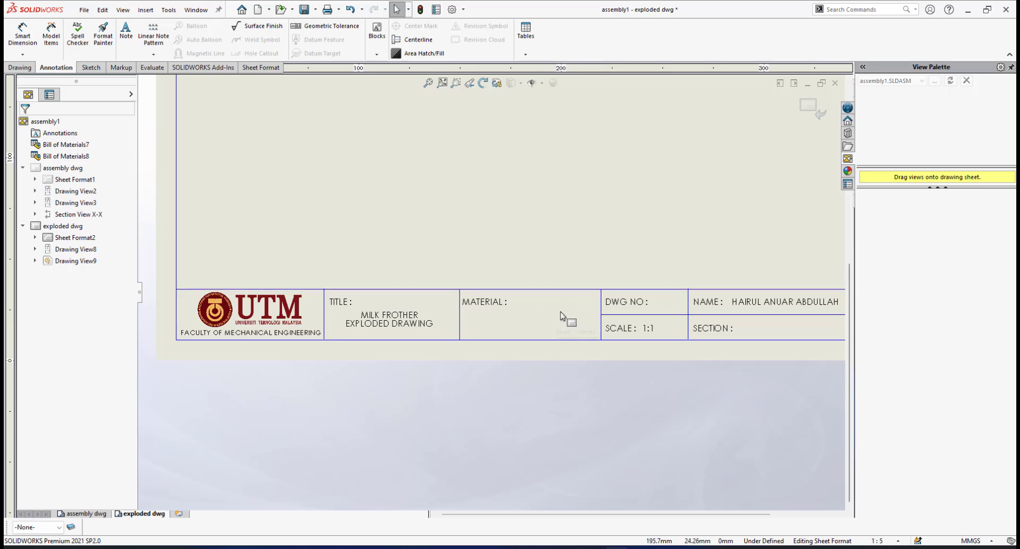
scroll(574, 217, up, 3)
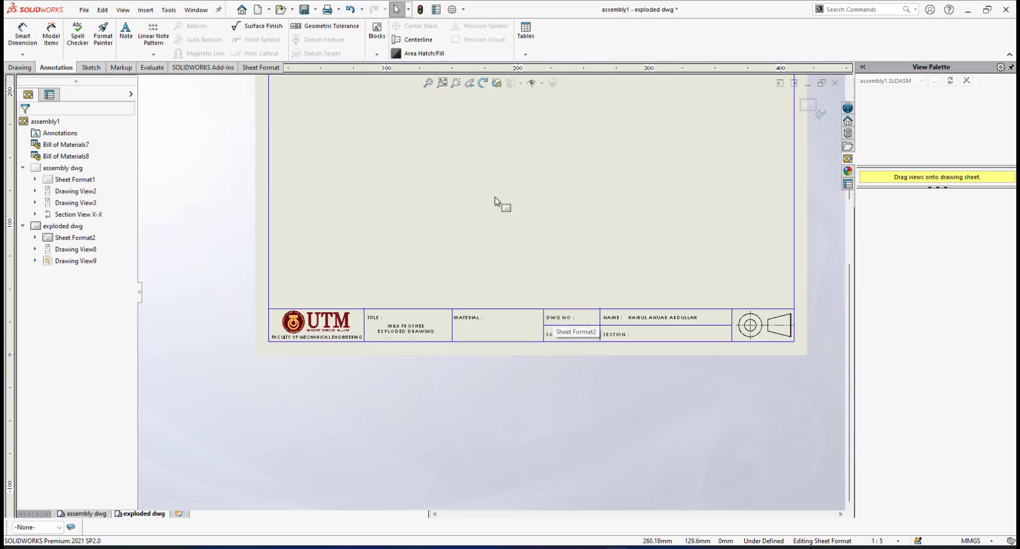
scroll(537, 262, down, 1)
scroll(576, 312, up, 3)
scroll(517, 340, down, 4)
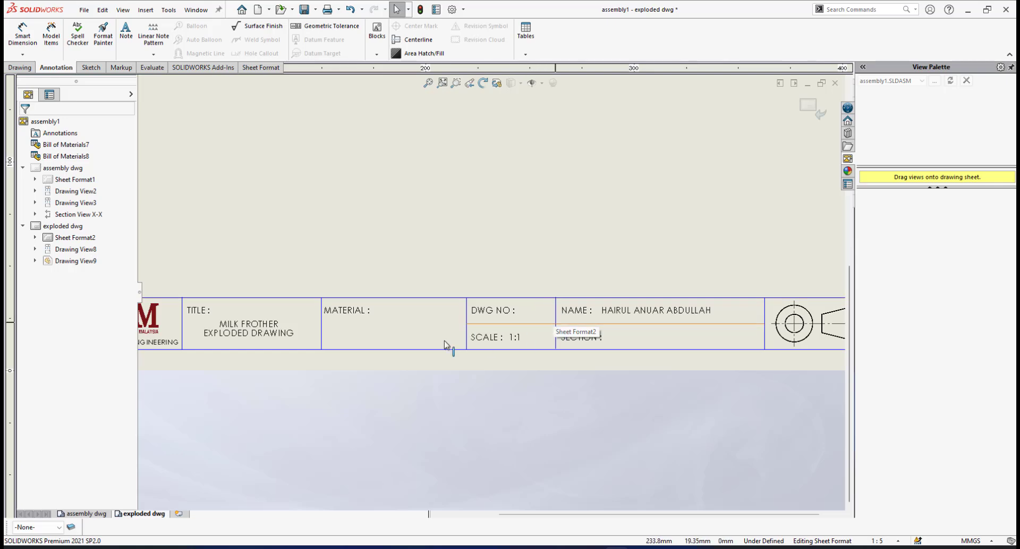
scroll(633, 287, up, 3)
scroll(547, 330, down, 2)
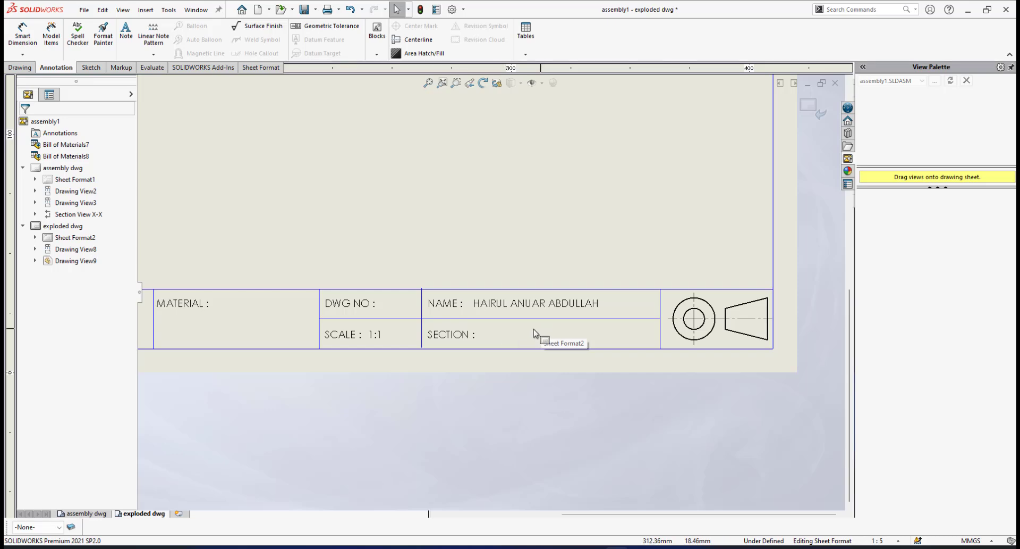
scroll(616, 352, up, 2)
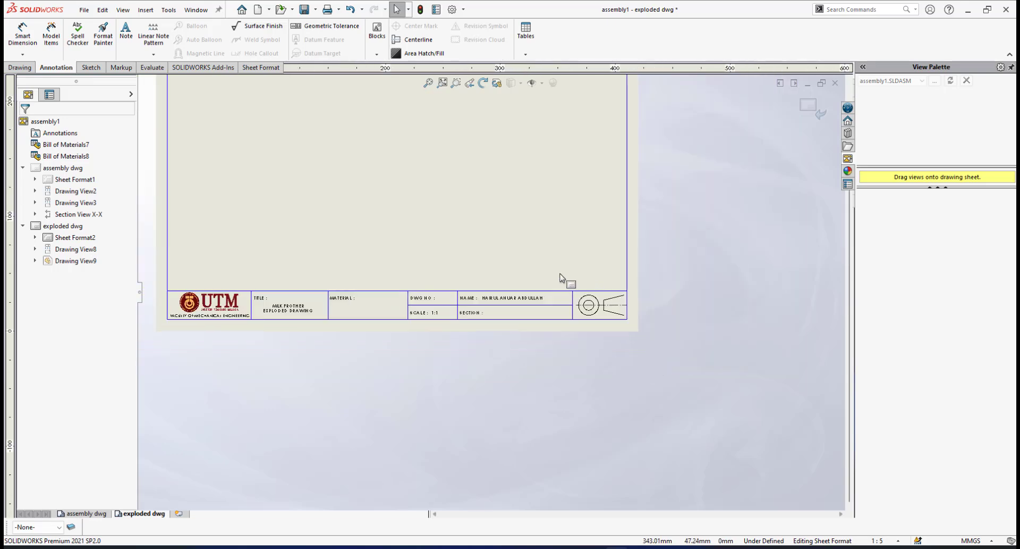
scroll(540, 268, up, 3)
scroll(431, 223, down, 2)
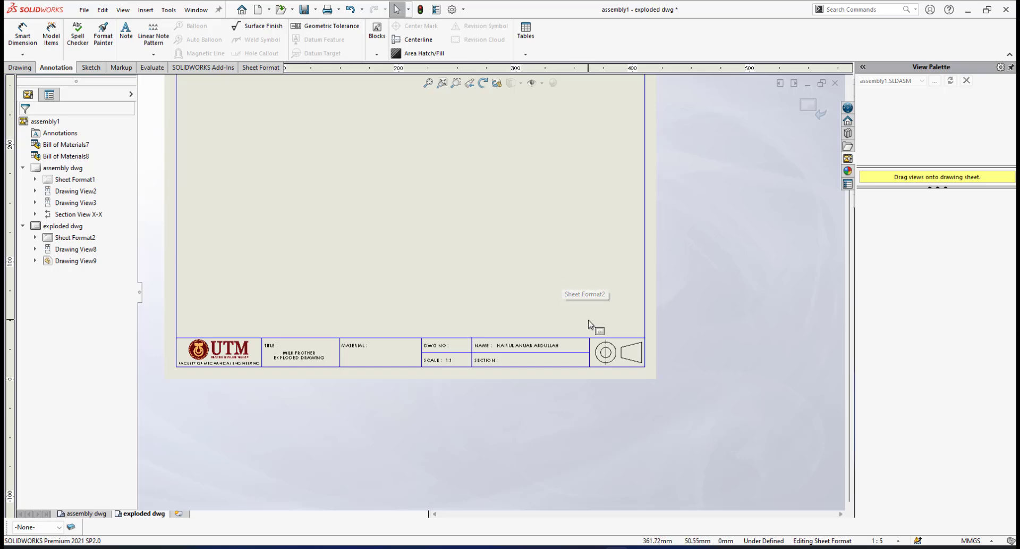
scroll(595, 340, down, 2)
scroll(417, 268, up, 2)
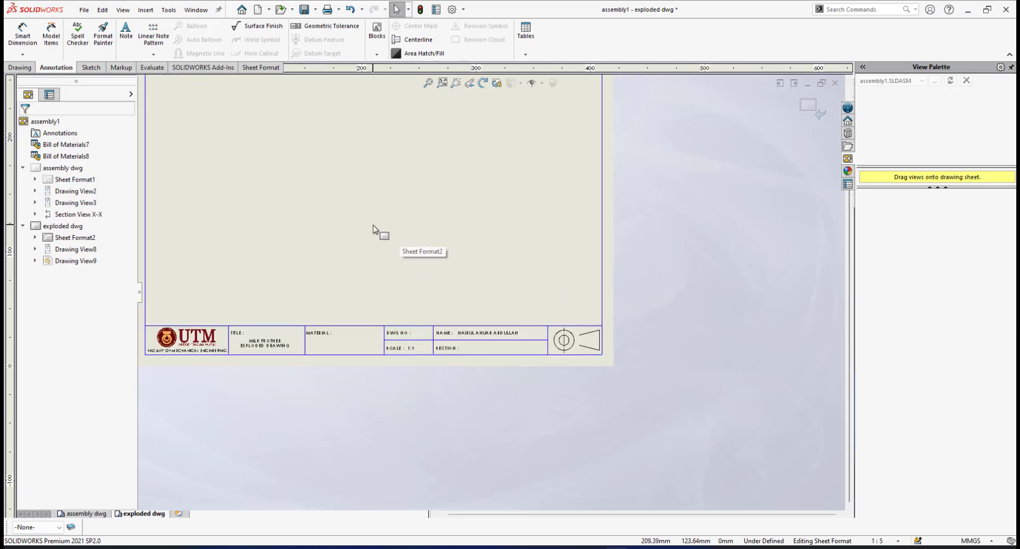
scroll(387, 255, down, 1)
scroll(519, 287, up, 3)
scroll(555, 346, down, 3)
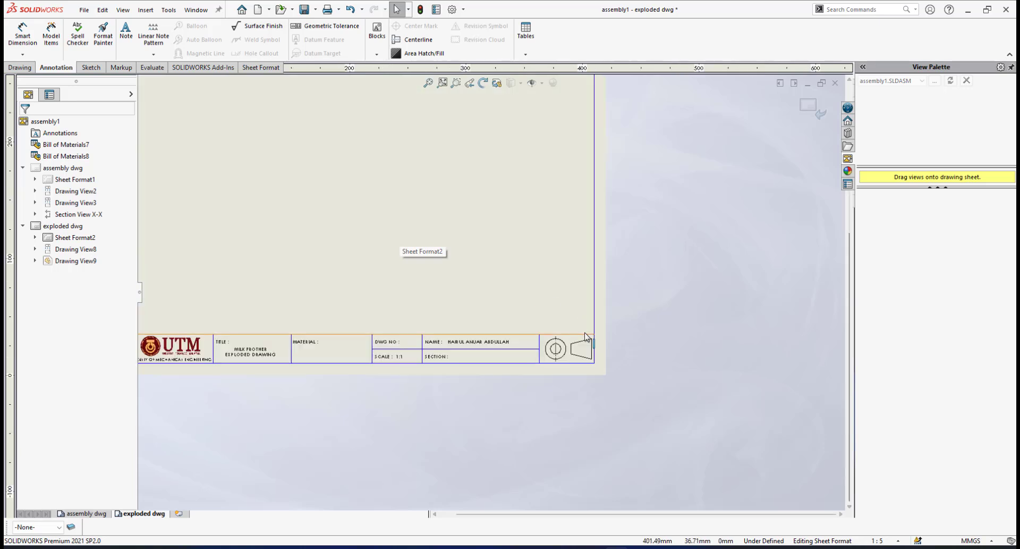
scroll(530, 358, down, 1)
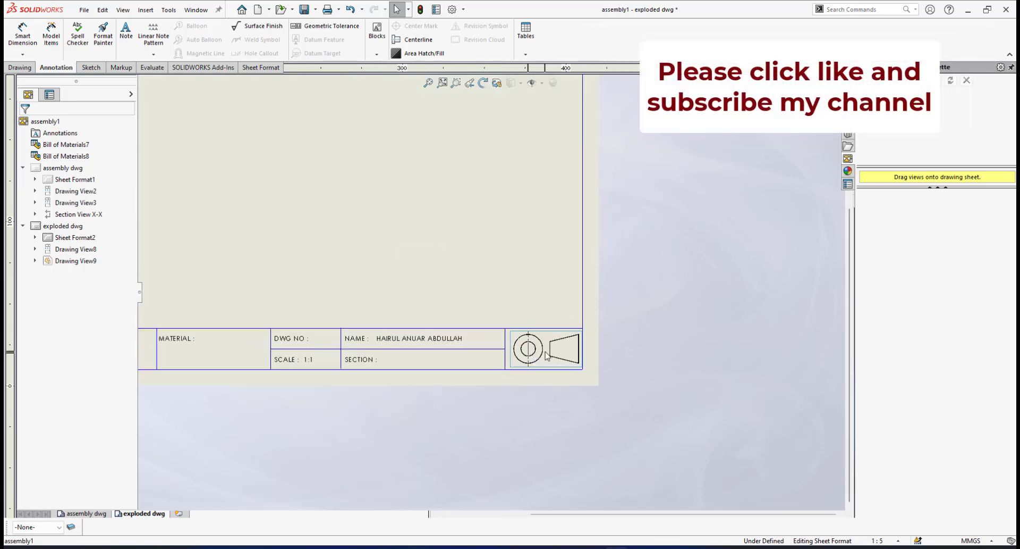